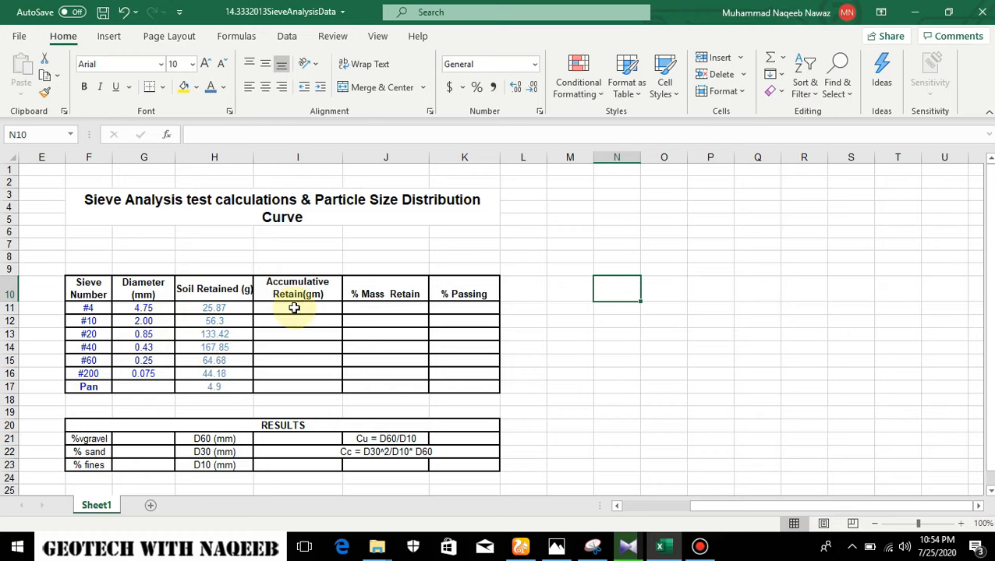
Step: Set the first accumulative retained value in I11 equal to the #4 sieve's soil retained with =H11
{"action": "left_click", "coordinate": [285, 309]}
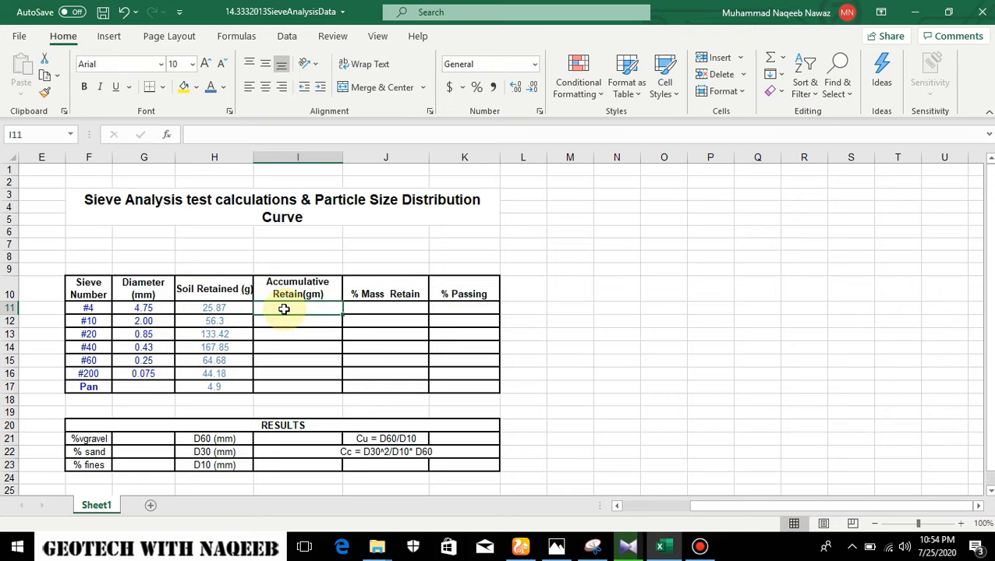
{"action": "type", "text": "="}
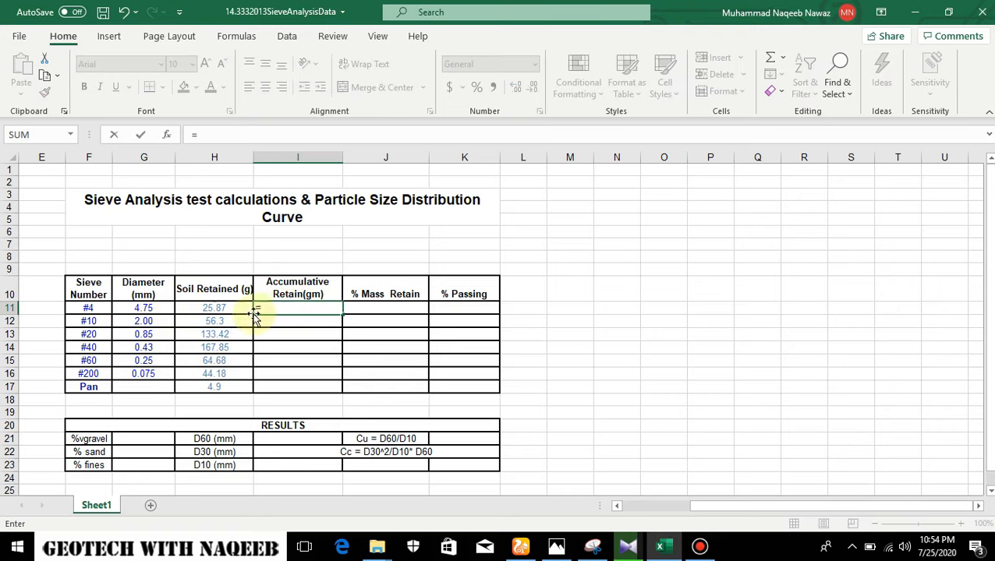
{"action": "left_click", "coordinate": [215, 307]}
{"action": "key", "text": "Return"}
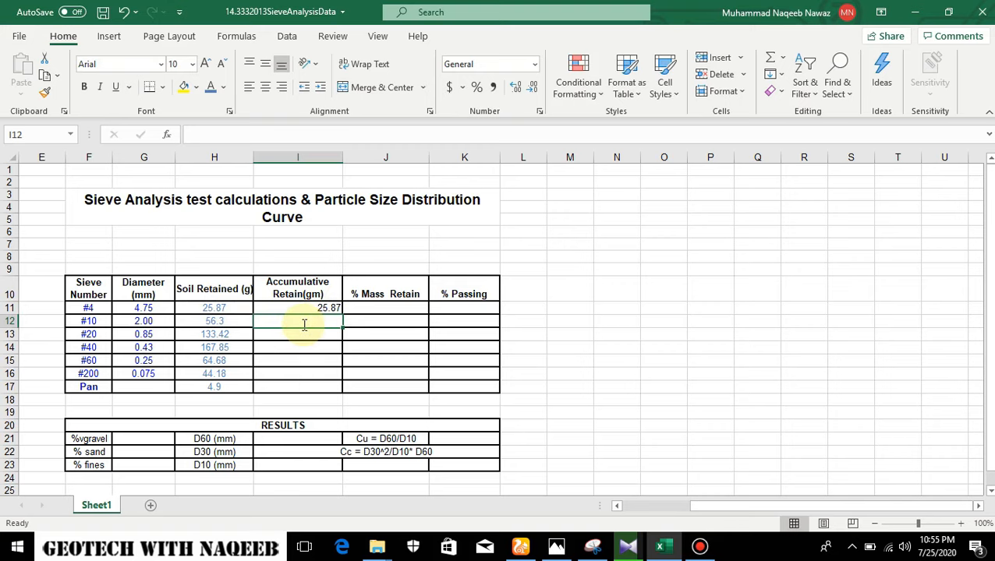
Step: Enter the running total =H12+I11 in I12 and fill it down through the Pan row, I17
{"action": "type", "text": "="}
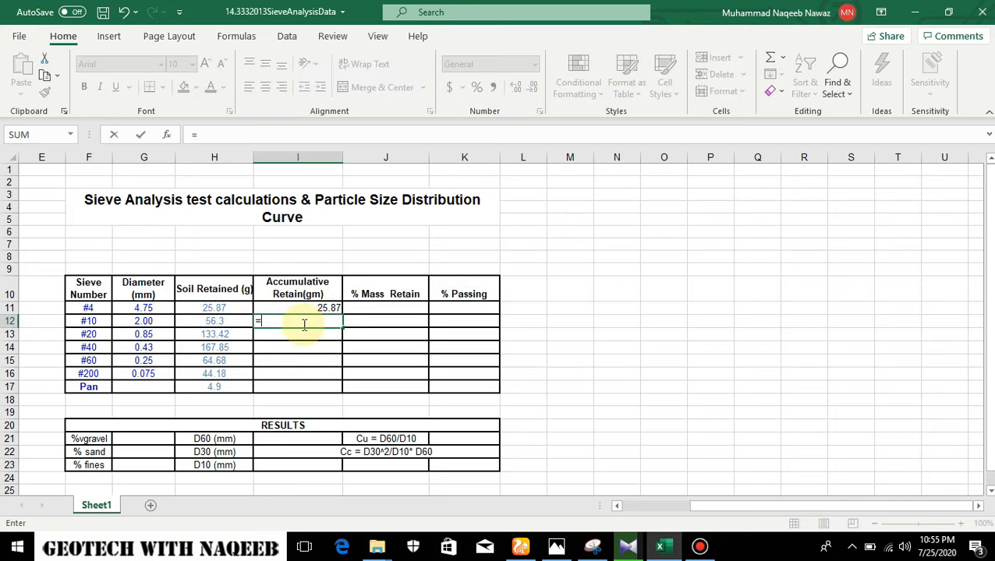
{"action": "left_click", "coordinate": [220, 321]}
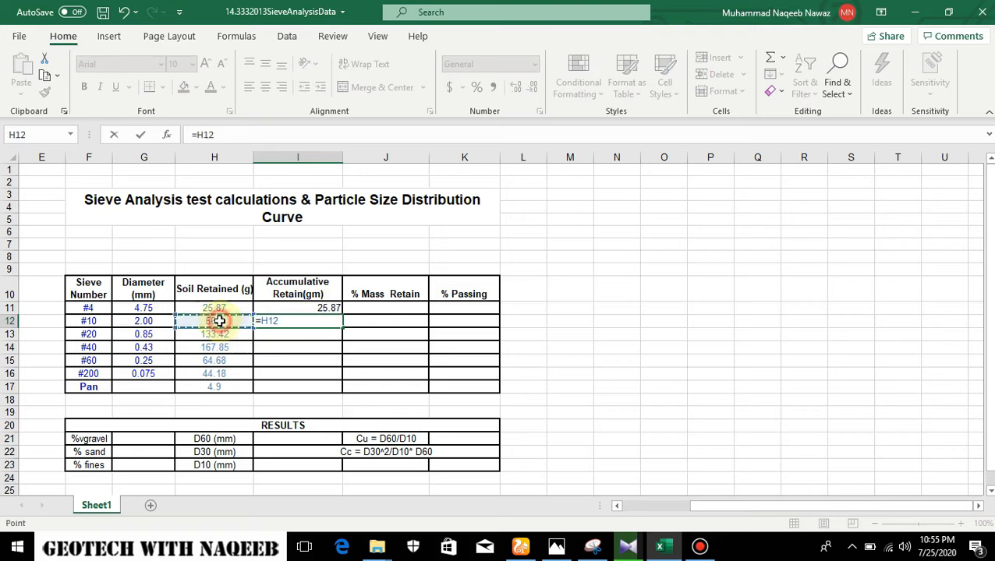
{"action": "type", "text": "+"}
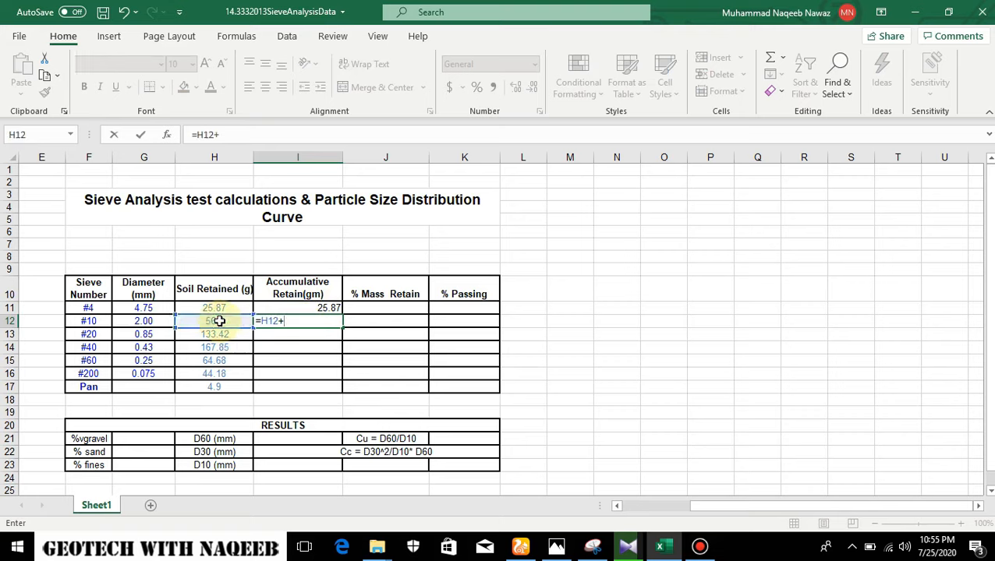
{"action": "left_click", "coordinate": [331, 308]}
{"action": "key", "text": "Return"}
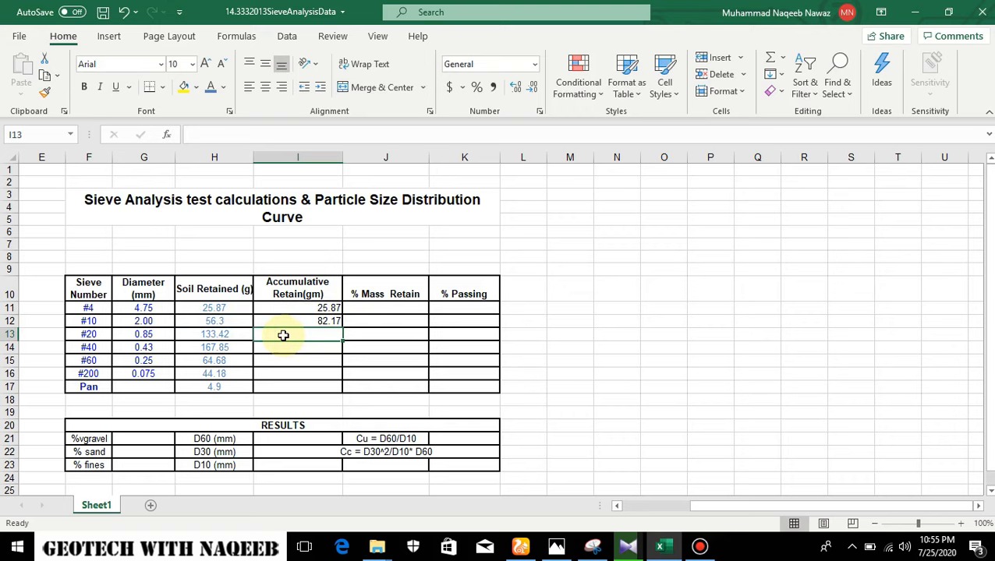
{"action": "left_click", "coordinate": [322, 321]}
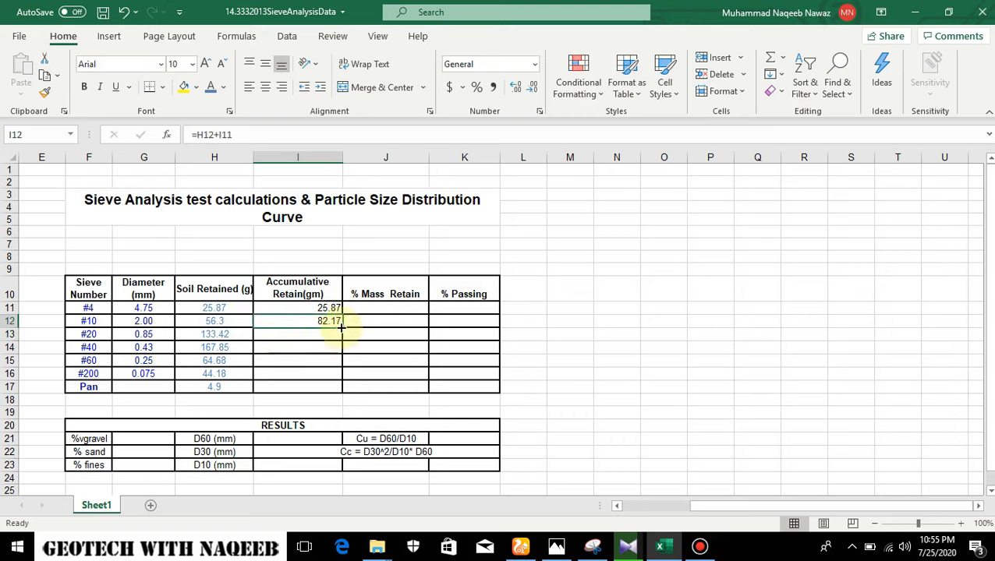
{"action": "left_click_drag", "start_coordinate": [341, 327], "coordinate": [339, 388]}
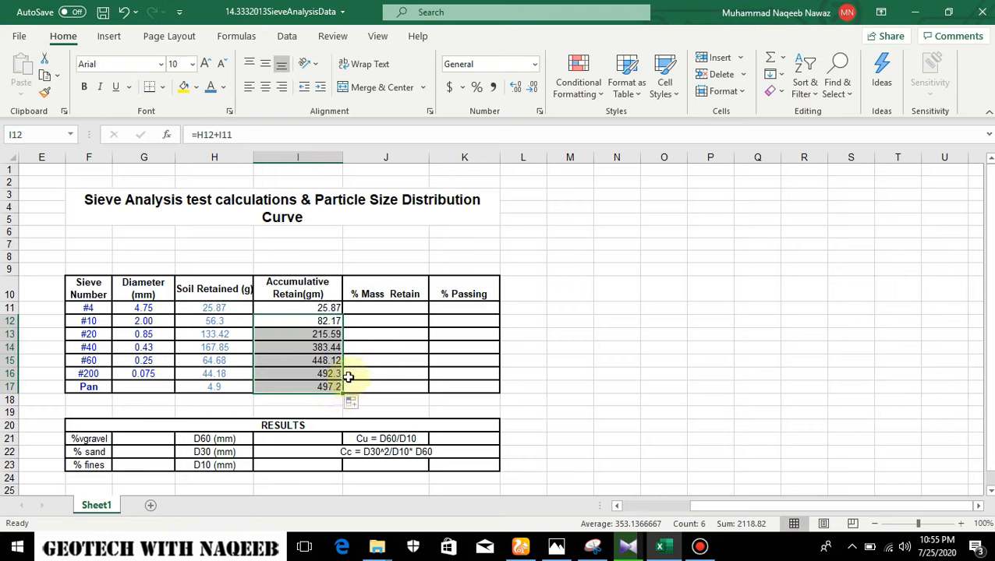
{"action": "left_click", "coordinate": [320, 410]}
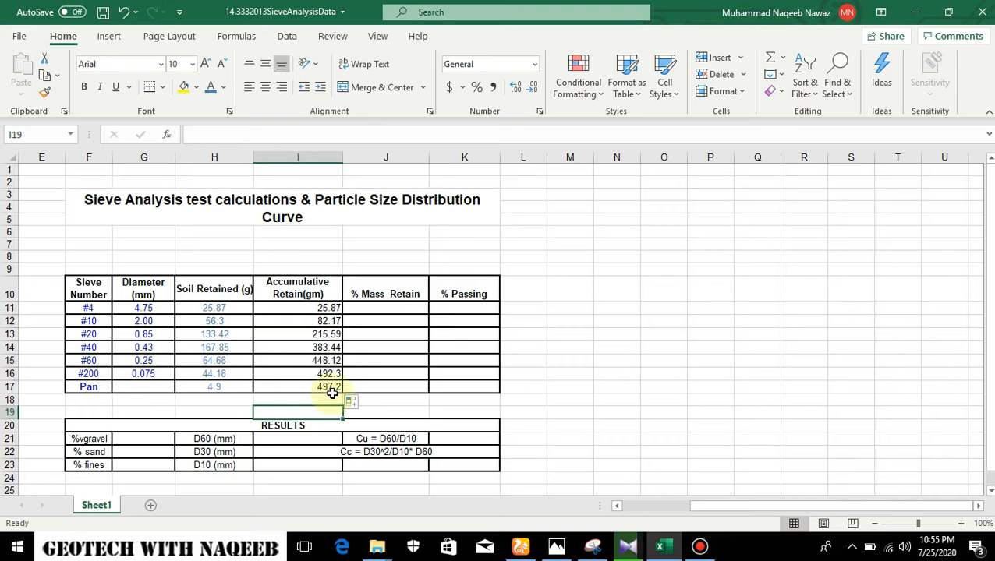
Step: Calculate the #4 sieve's % Mass Retain in J11 with =(I11/I17)*100
{"action": "left_click", "coordinate": [379, 307]}
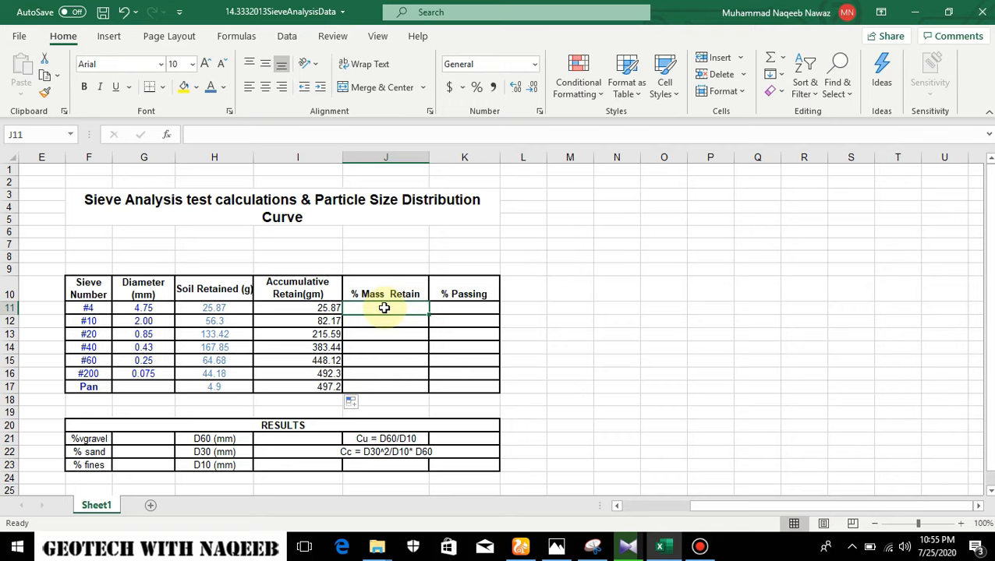
{"action": "type", "text": "="}
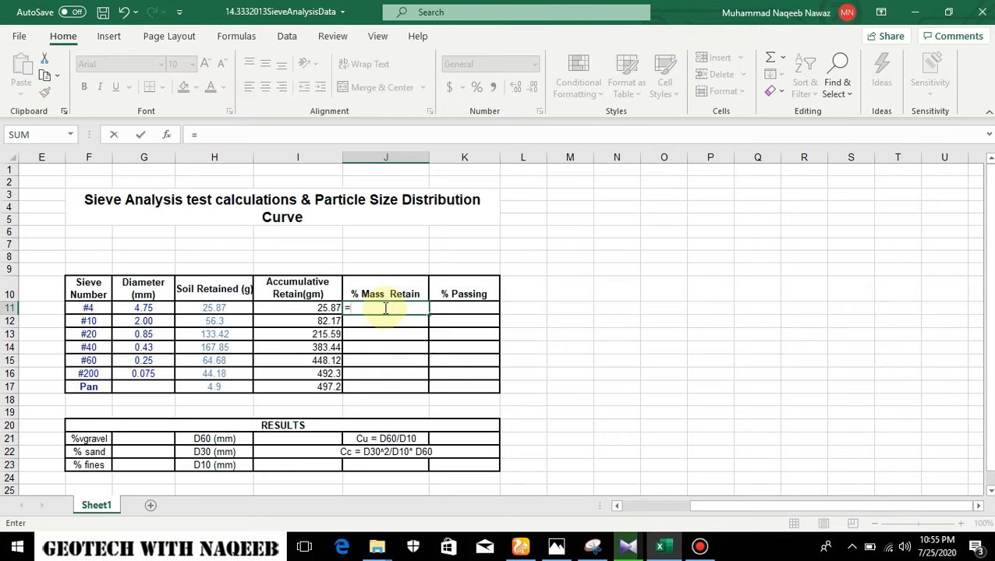
{"action": "type", "text": "("}
{"action": "left_click", "coordinate": [324, 308]}
{"action": "type", "text": "/"}
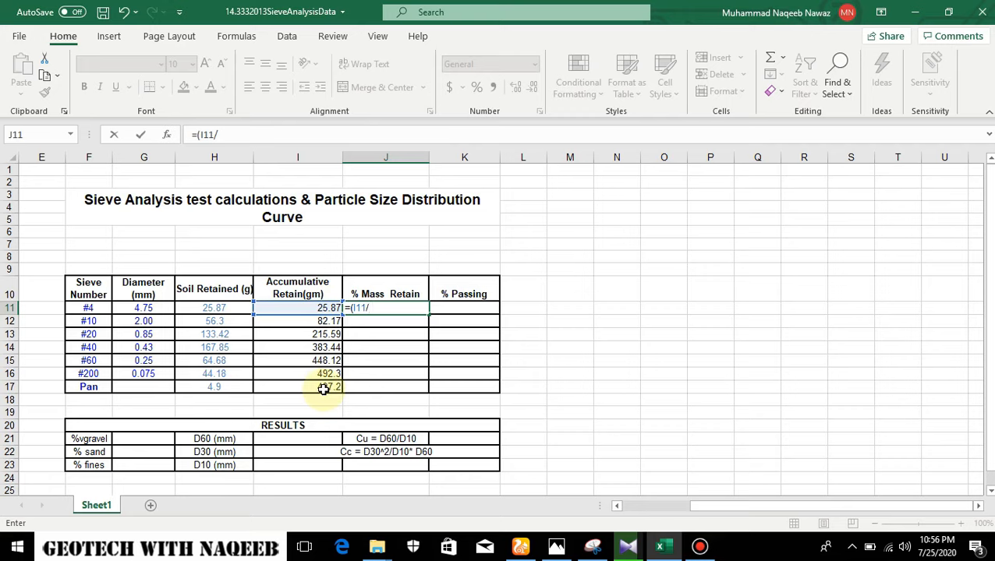
{"action": "left_click", "coordinate": [323, 388]}
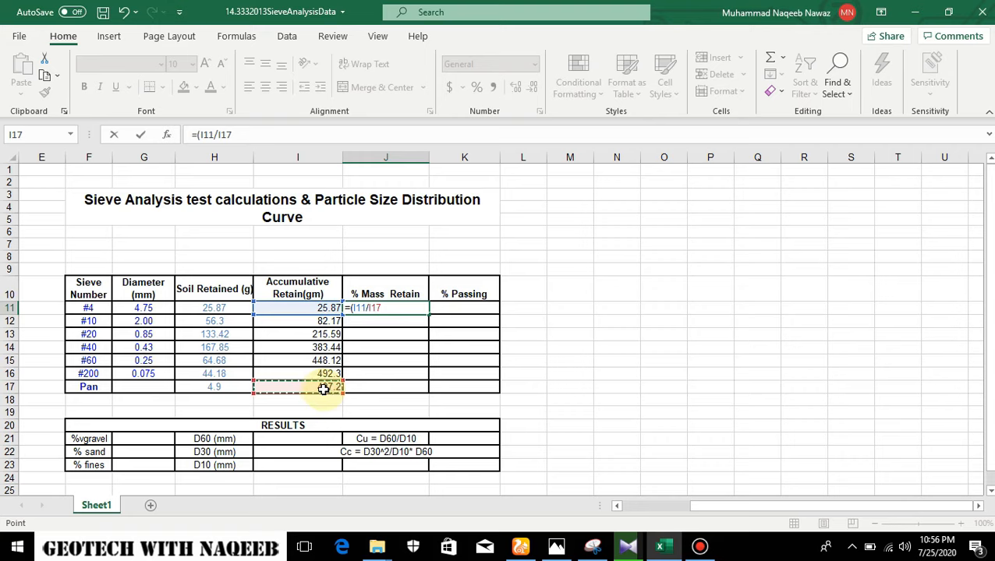
{"action": "type", "text": ")"}
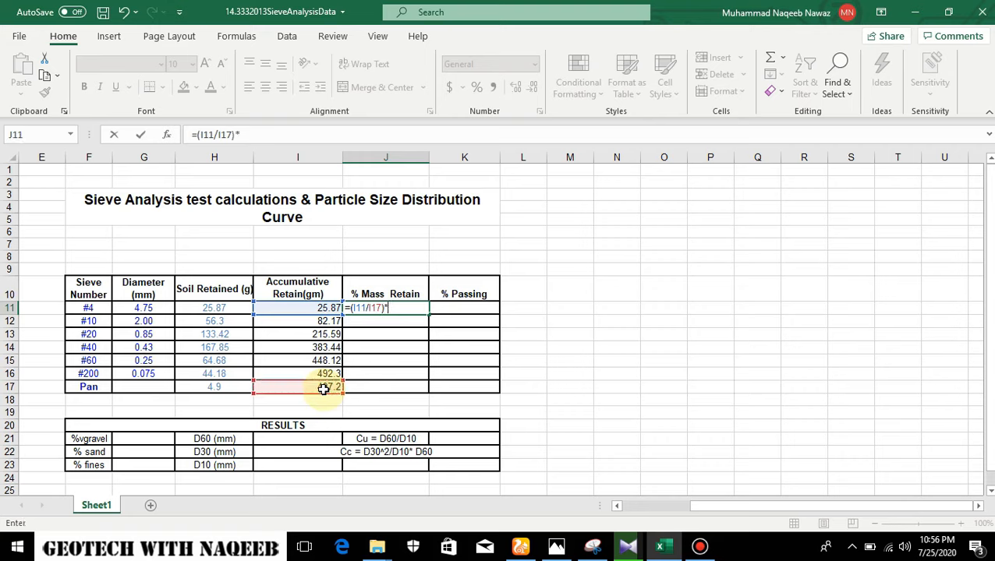
{"action": "type", "text": "*100"}
{"action": "key", "text": "Return"}
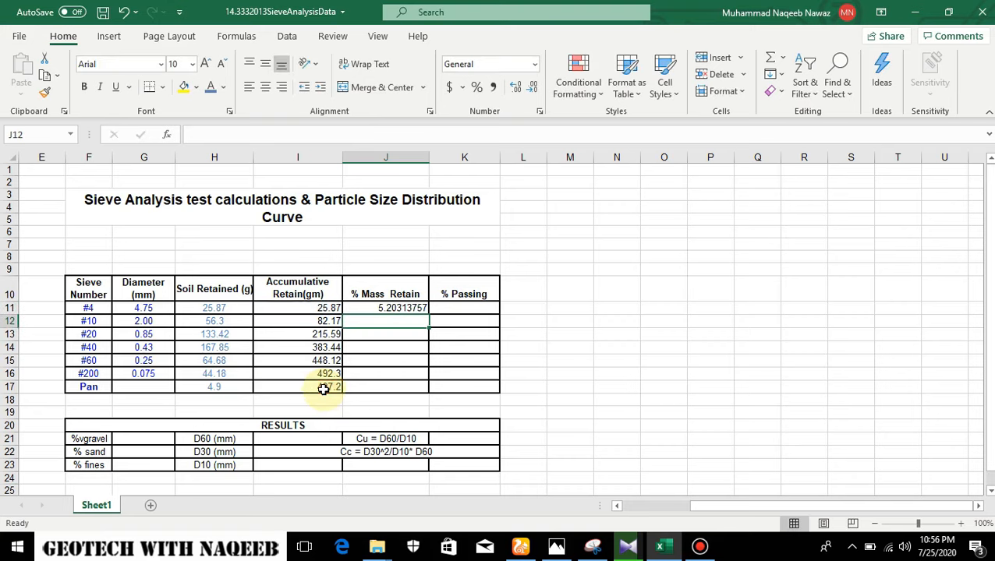
Step: Try to anchor the divisor in J11 as $I17 and fill the formula down to J16
{"action": "left_click", "coordinate": [396, 309]}
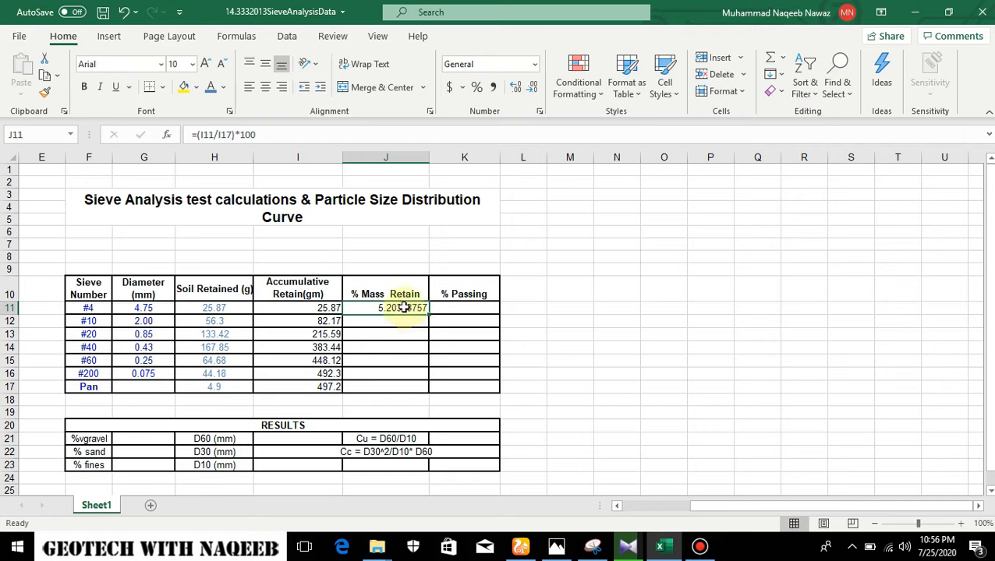
{"action": "left_click", "coordinate": [219, 136]}
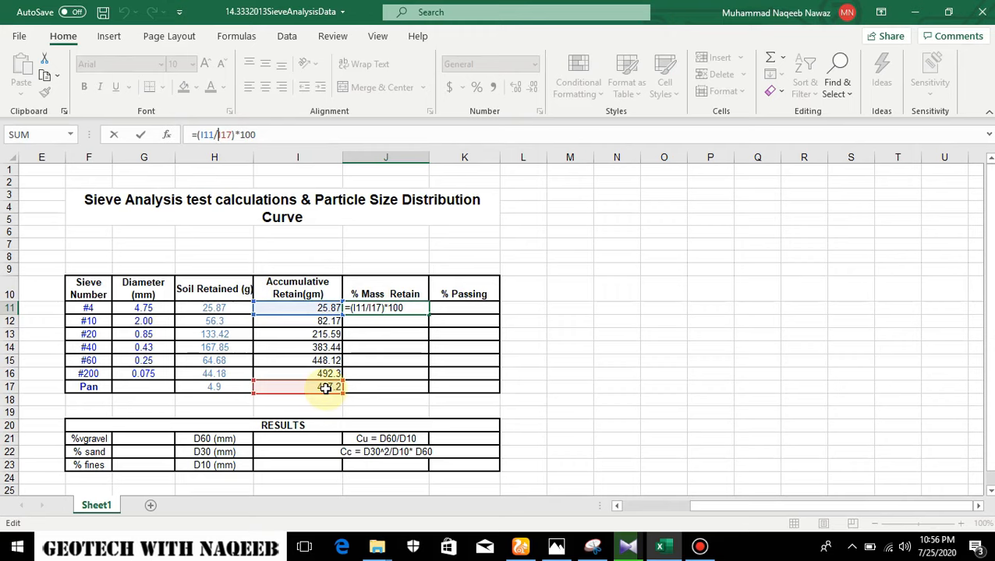
{"action": "type", "text": "$"}
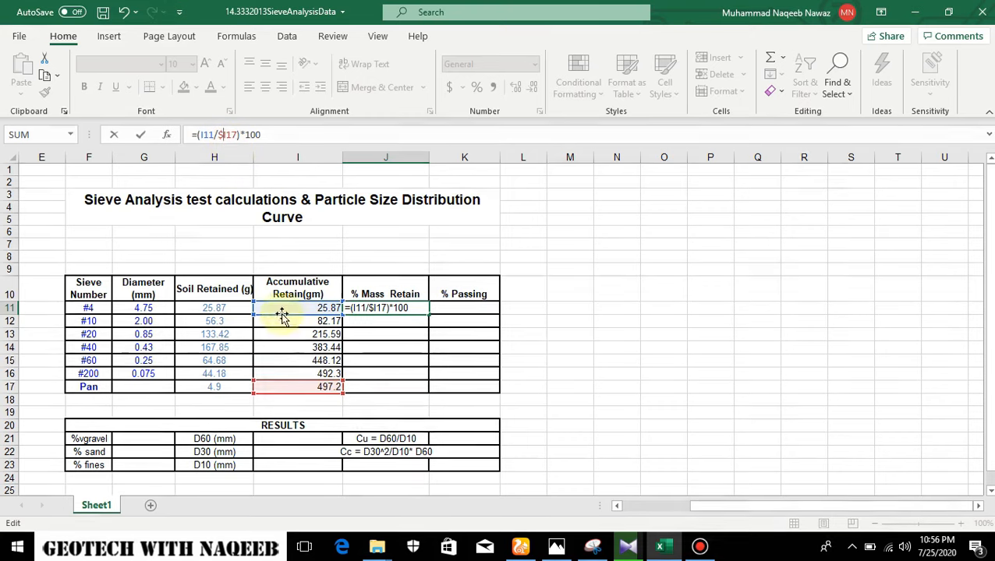
{"action": "key", "text": "Return"}
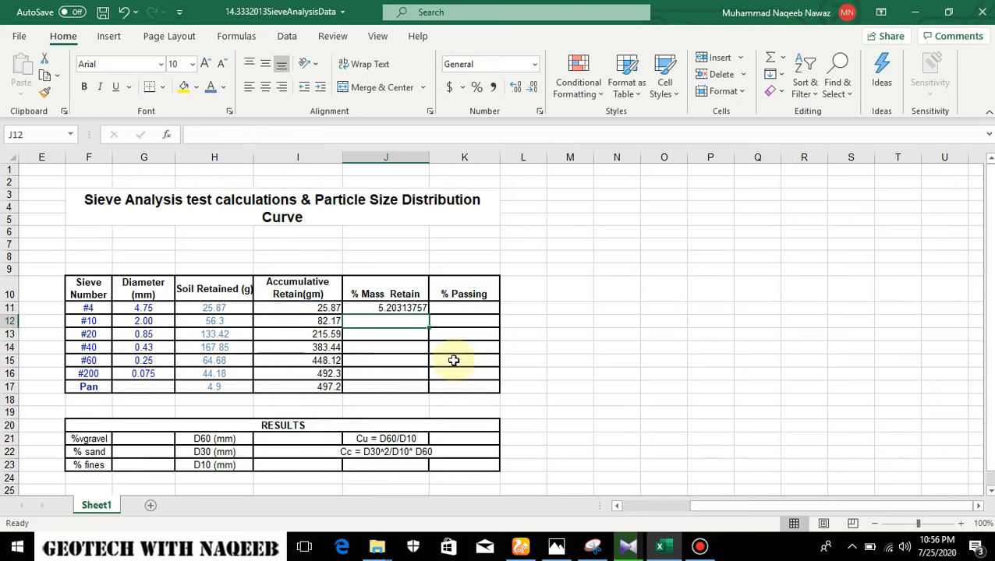
{"action": "left_click", "coordinate": [403, 307]}
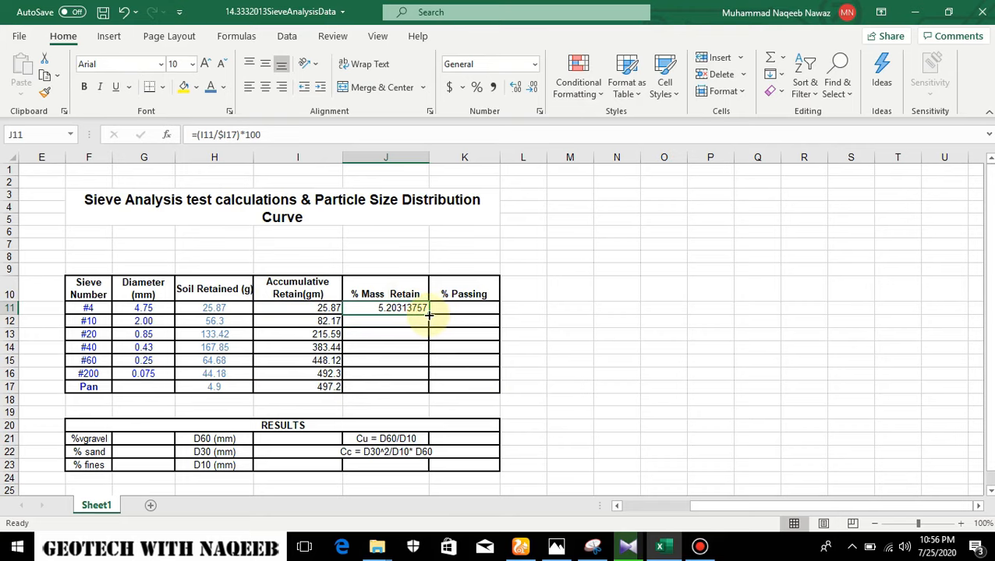
{"action": "left_click_drag", "start_coordinate": [429, 314], "coordinate": [422, 379]}
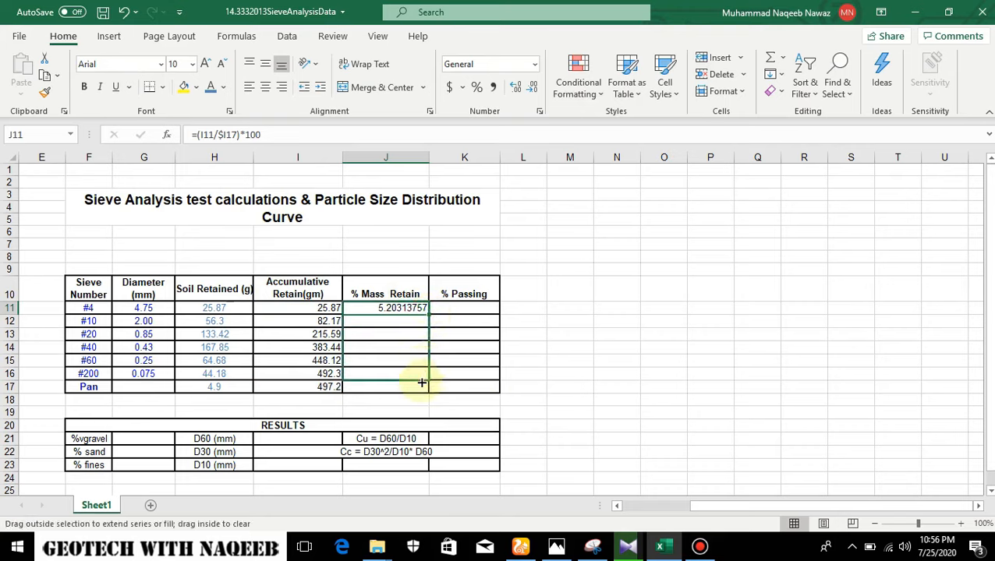
{"action": "left_click_drag", "start_coordinate": [422, 382], "coordinate": [421, 381]}
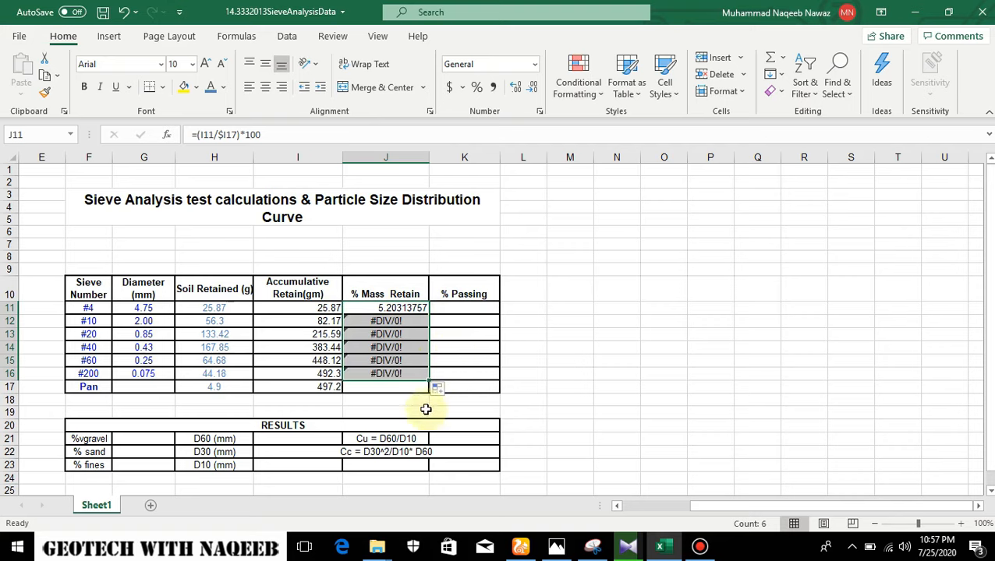
Step: Change the J11 formula to =(I11/I$17)*100 and fill it down through the #200 sieve row, J16
{"action": "left_click", "coordinate": [403, 308]}
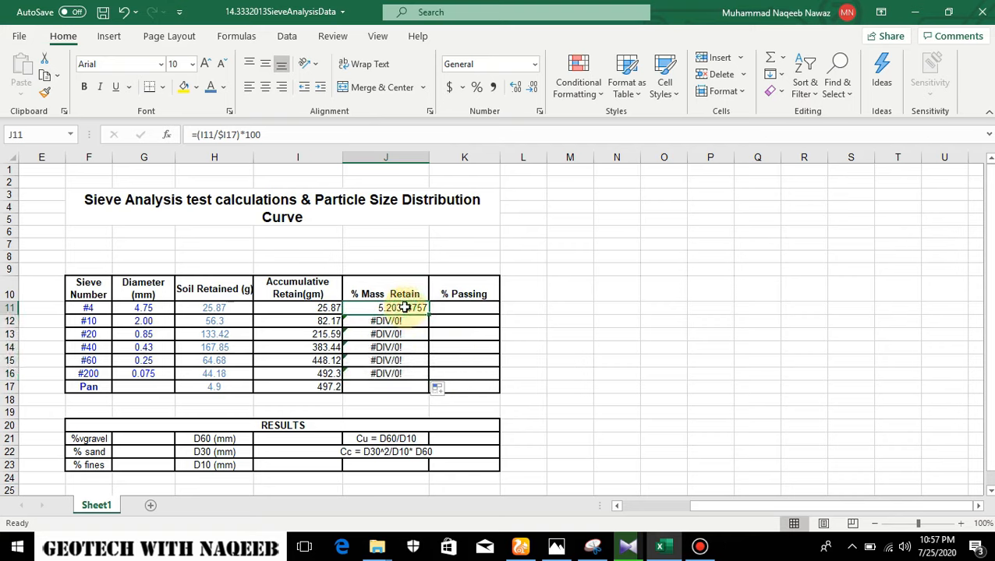
{"action": "left_click", "coordinate": [224, 135]}
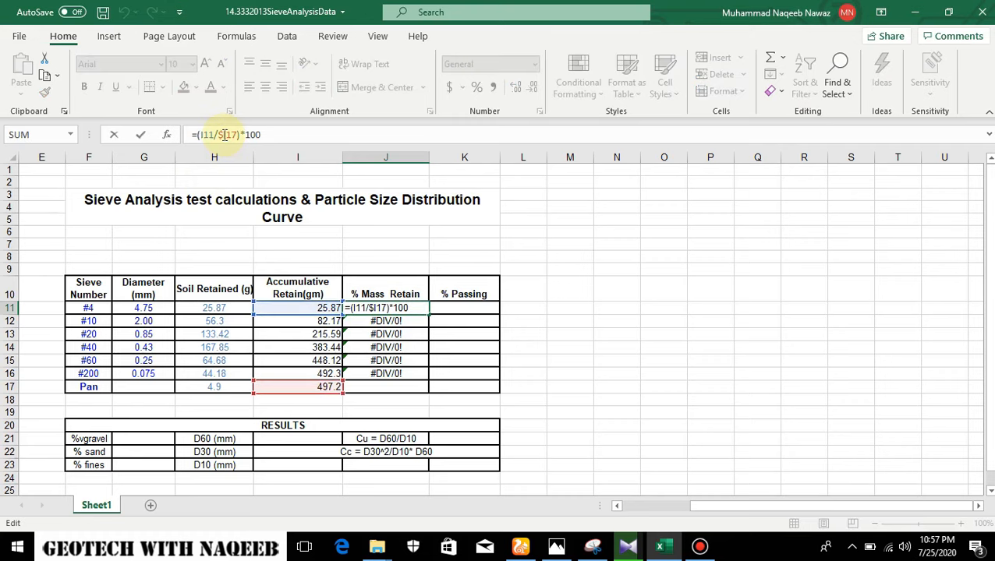
{"action": "key", "text": "BackSpace"}
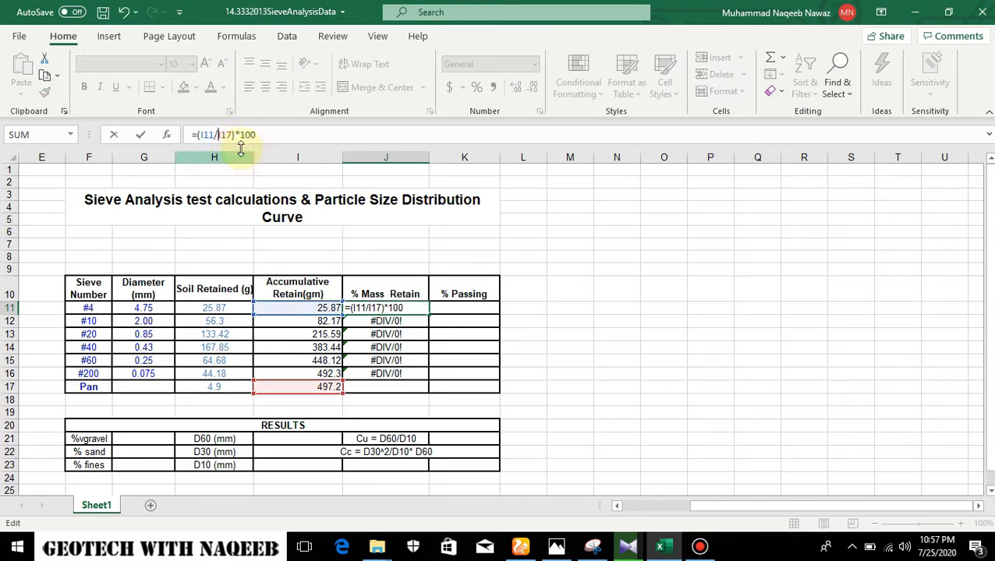
{"action": "left_click", "coordinate": [221, 134]}
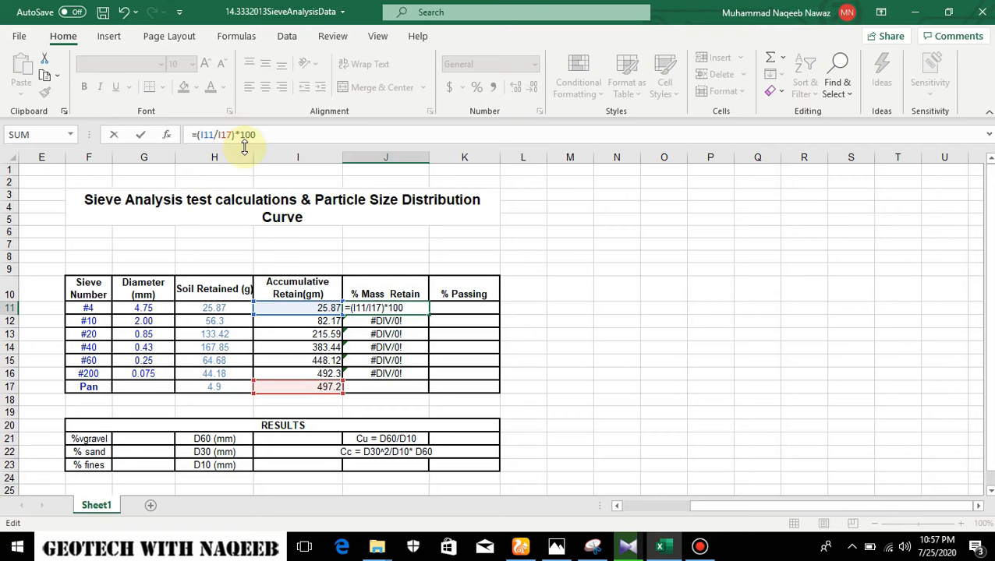
{"action": "type", "text": "$"}
{"action": "key", "text": "Return"}
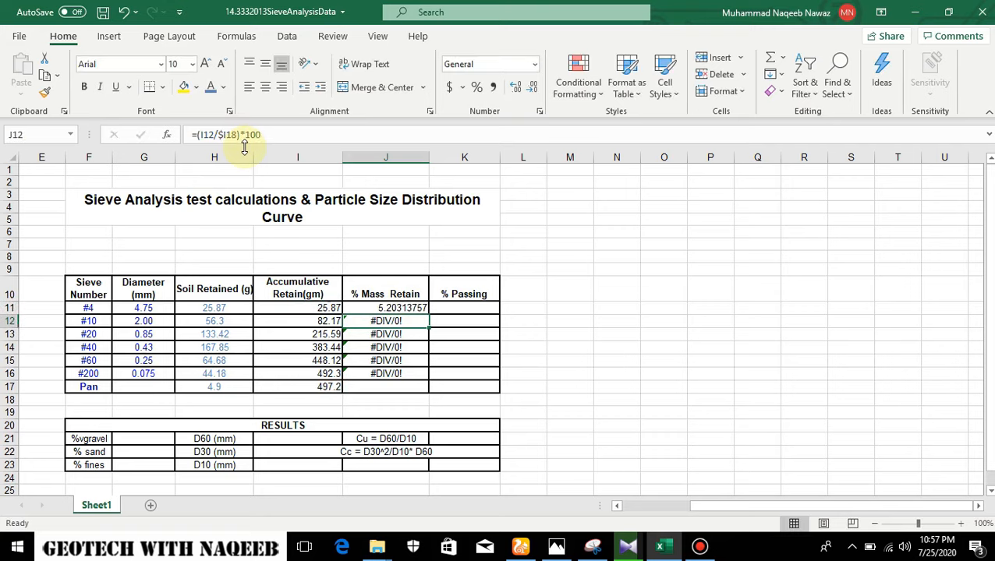
{"action": "left_click", "coordinate": [381, 308]}
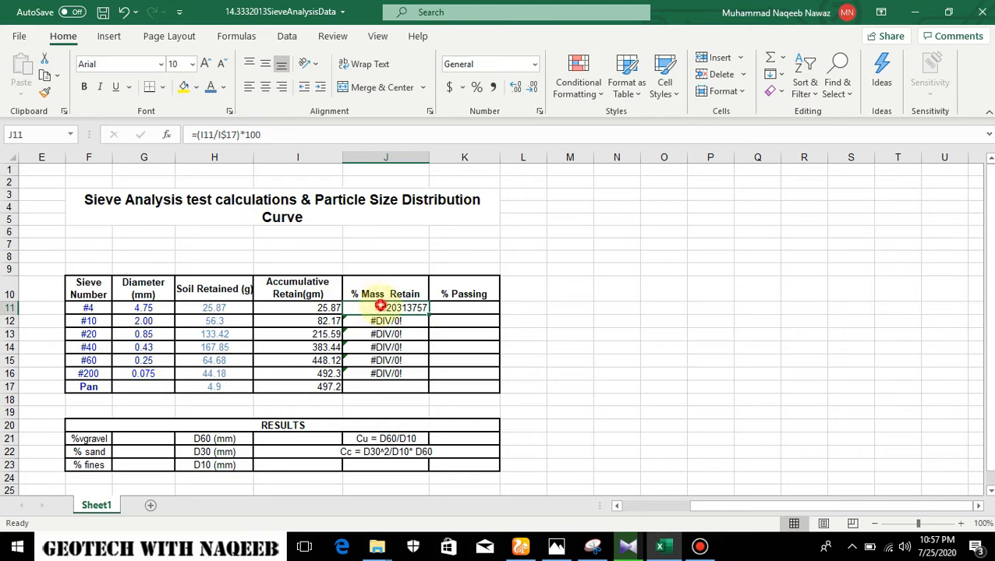
{"action": "left_click_drag", "start_coordinate": [432, 312], "coordinate": [423, 375]}
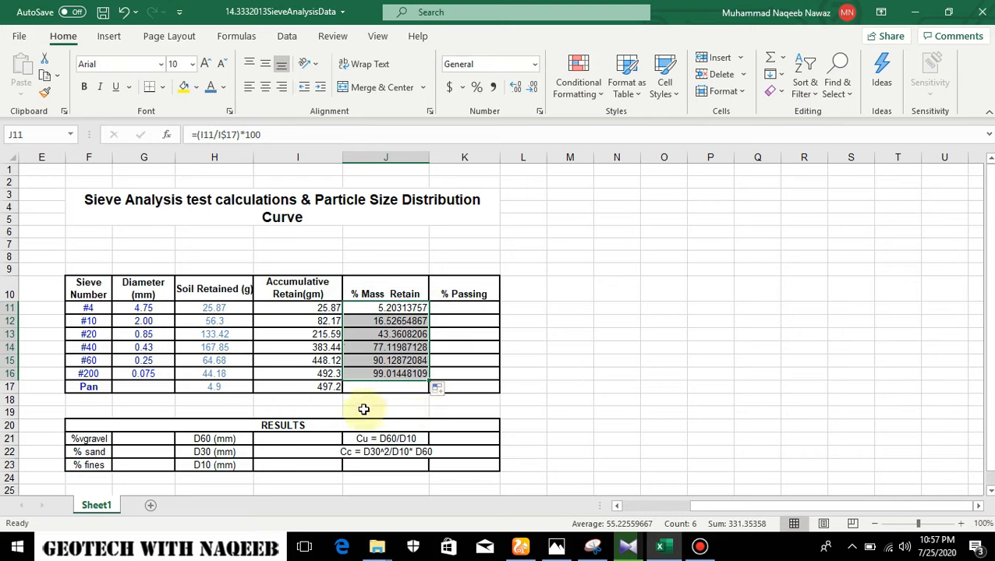
Step: Calculate % Passing in K11 with =100-J11 and fill the formula down through K16
{"action": "left_click", "coordinate": [448, 308]}
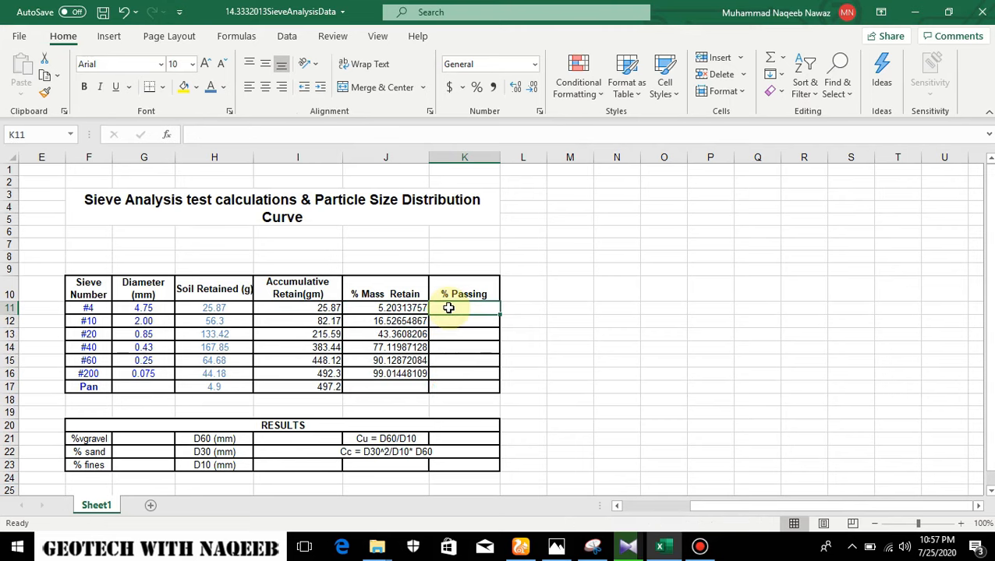
{"action": "type", "text": "=100-"}
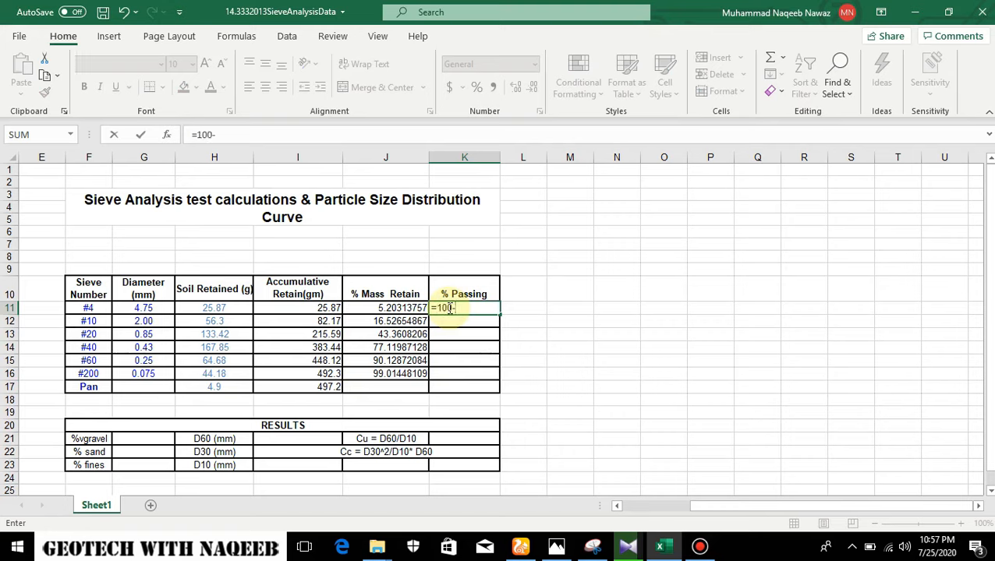
{"action": "left_click", "coordinate": [395, 307]}
{"action": "key", "text": "Return"}
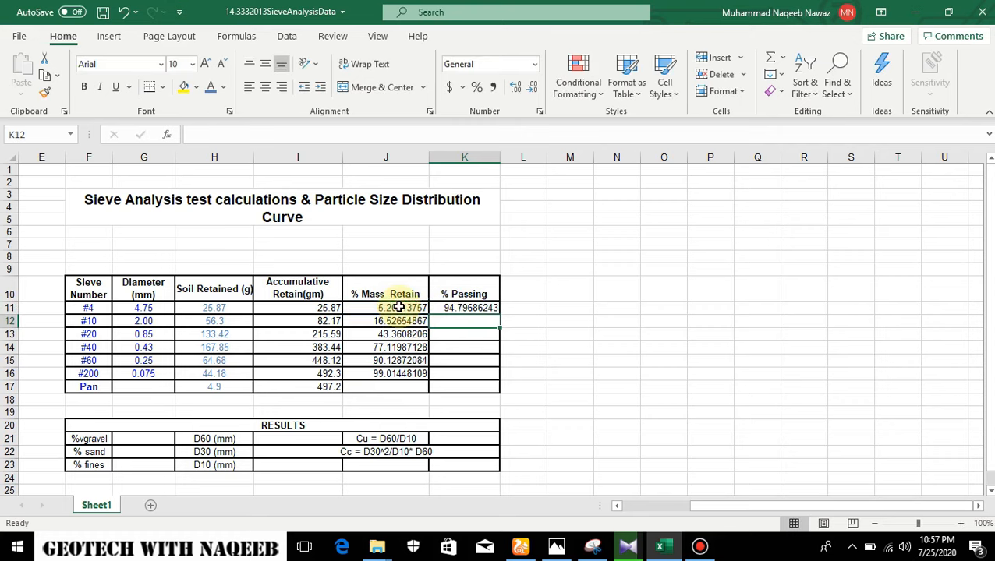
{"action": "left_click", "coordinate": [485, 310]}
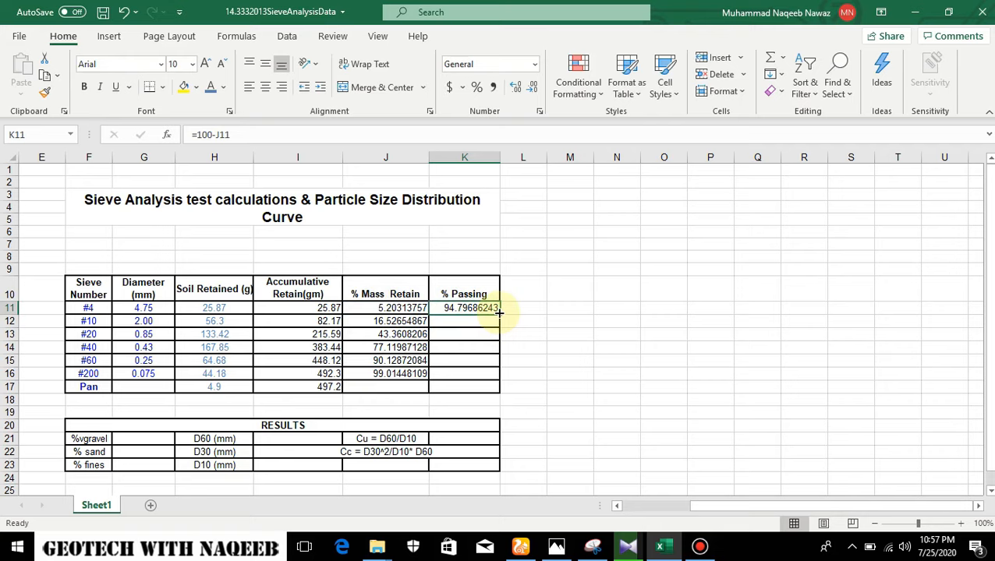
{"action": "left_click_drag", "start_coordinate": [497, 310], "coordinate": [493, 378]}
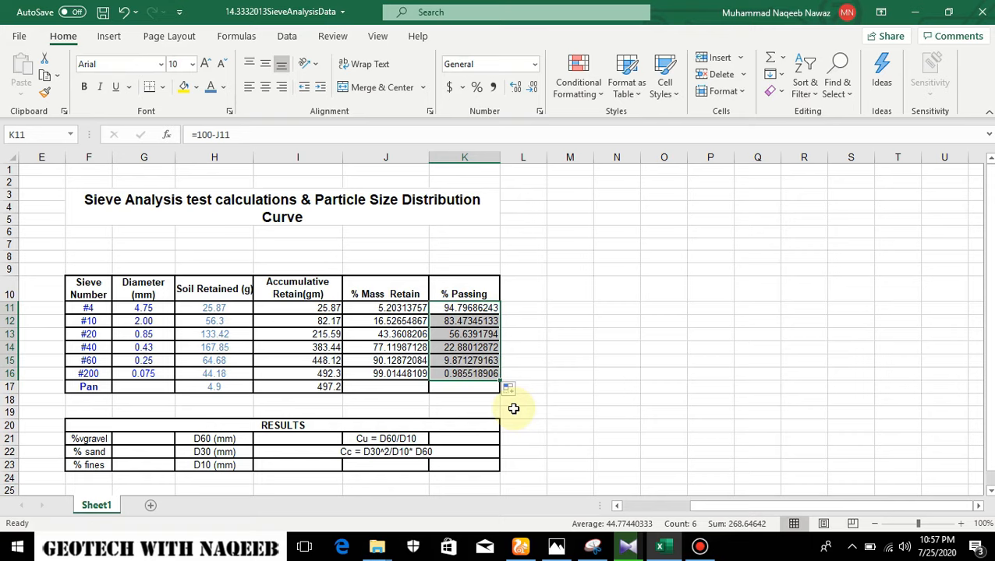
Step: Centre the values horizontally in the Accumulative Retain, % Mass Retain and % Passing columns, I11:K17
{"action": "left_click", "coordinate": [532, 399]}
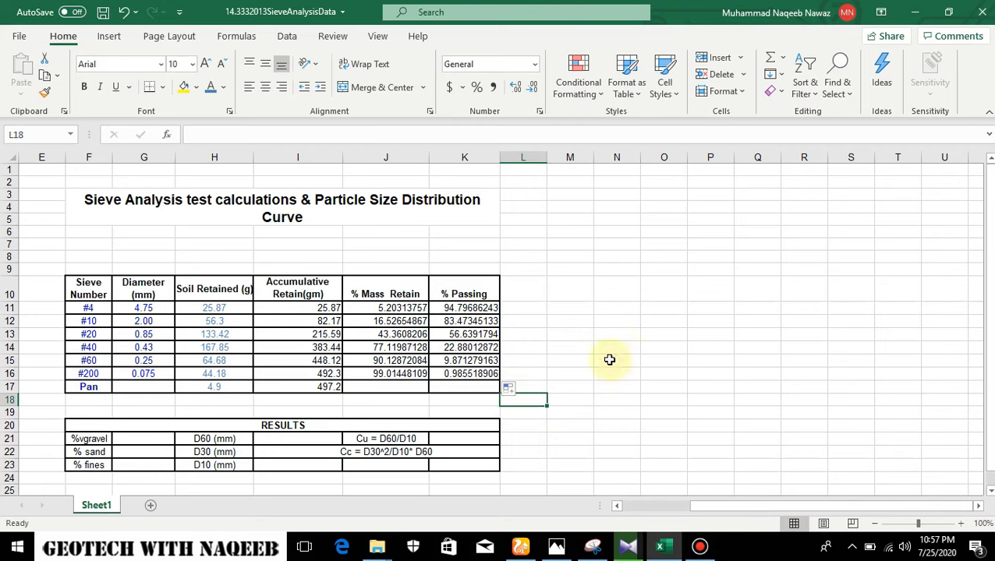
{"action": "left_click", "coordinate": [603, 299]}
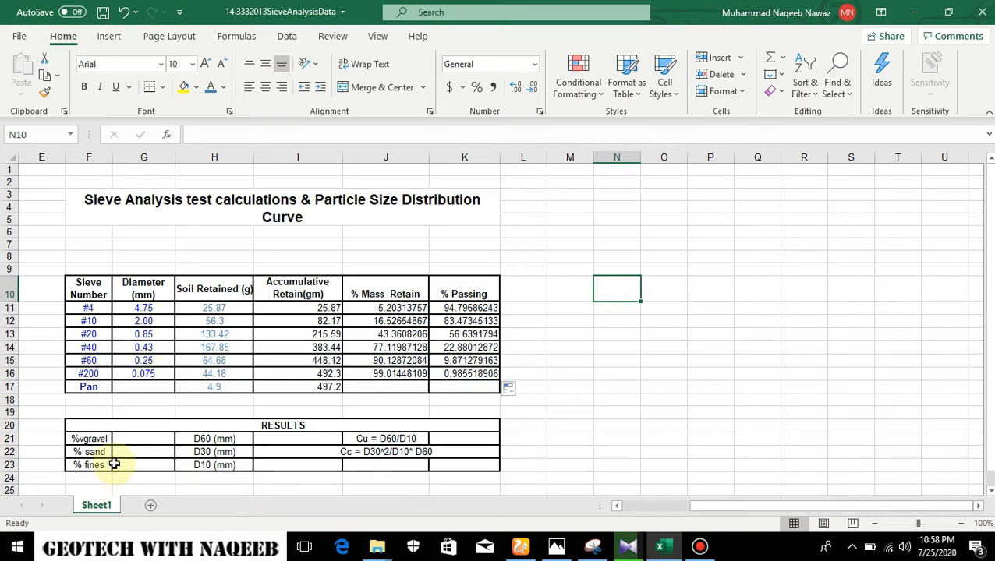
{"action": "left_click_drag", "start_coordinate": [307, 309], "coordinate": [496, 388]}
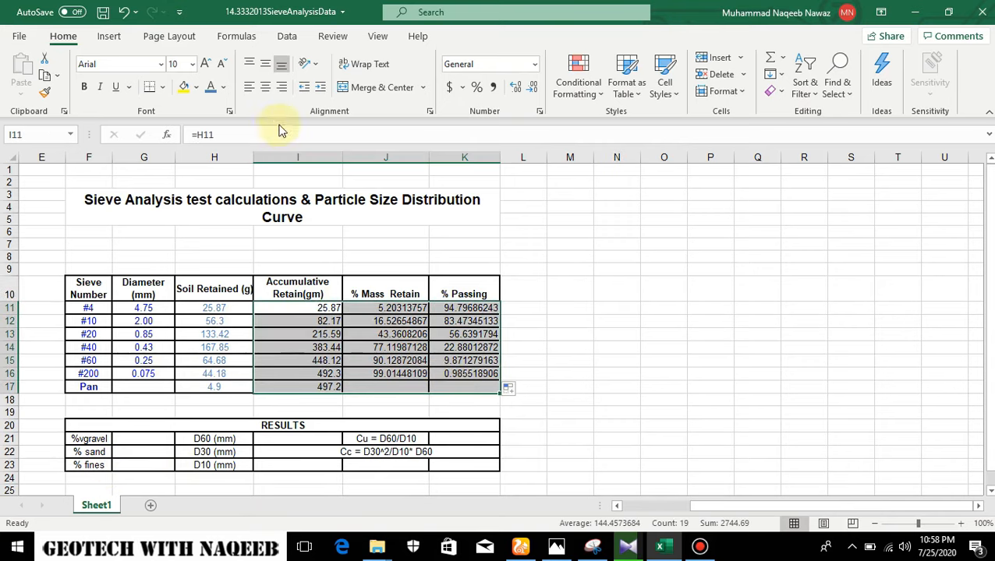
{"action": "left_click", "coordinate": [265, 87]}
{"action": "left_click", "coordinate": [582, 359]}
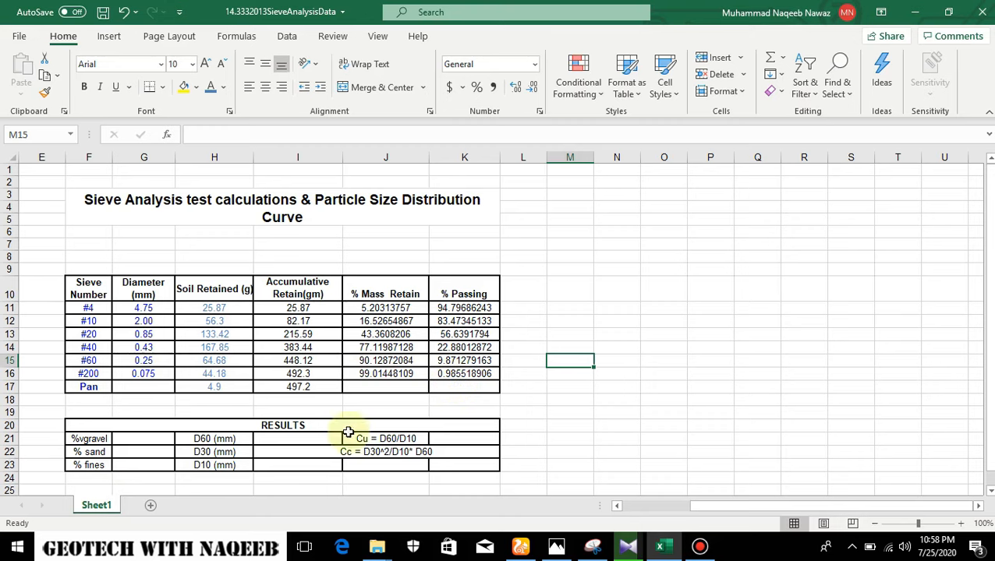
Step: Enter 0.98 for % fines in G23 and 5.2 for % gravel in G21 of the RESULTS table
{"action": "double_click", "coordinate": [143, 465]}
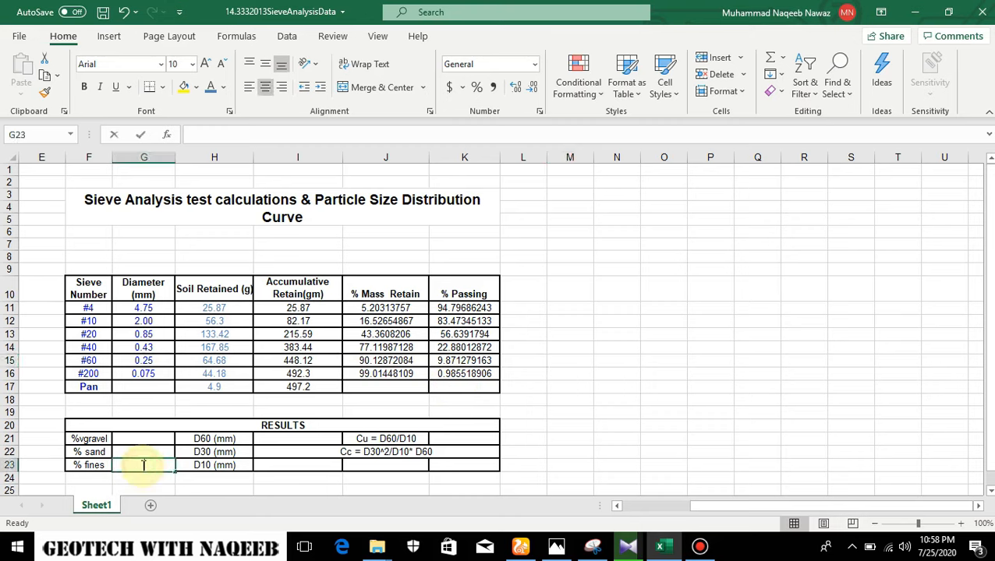
{"action": "type", "text": "0.98"}
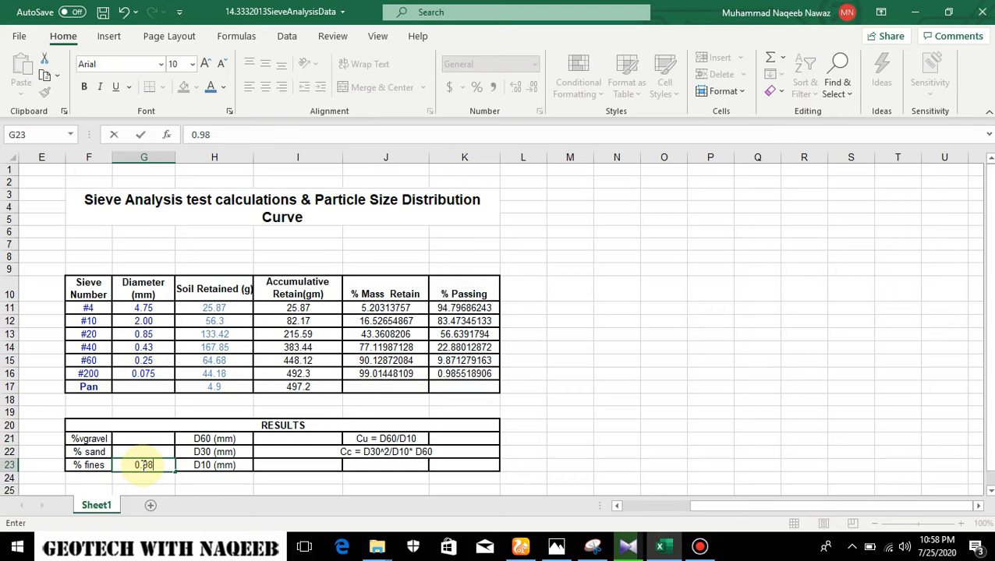
{"action": "left_click", "coordinate": [143, 438]}
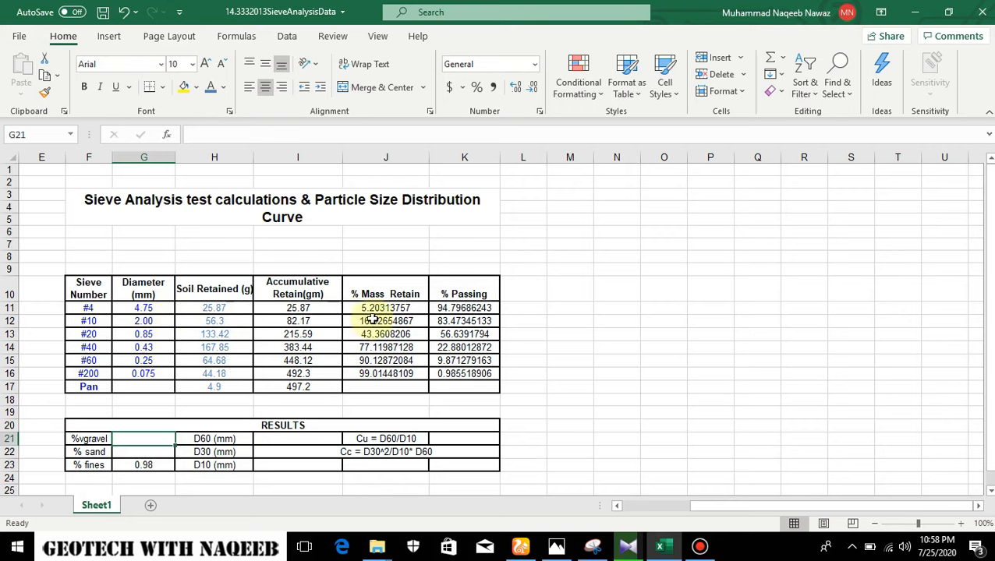
{"action": "left_click", "coordinate": [136, 440]}
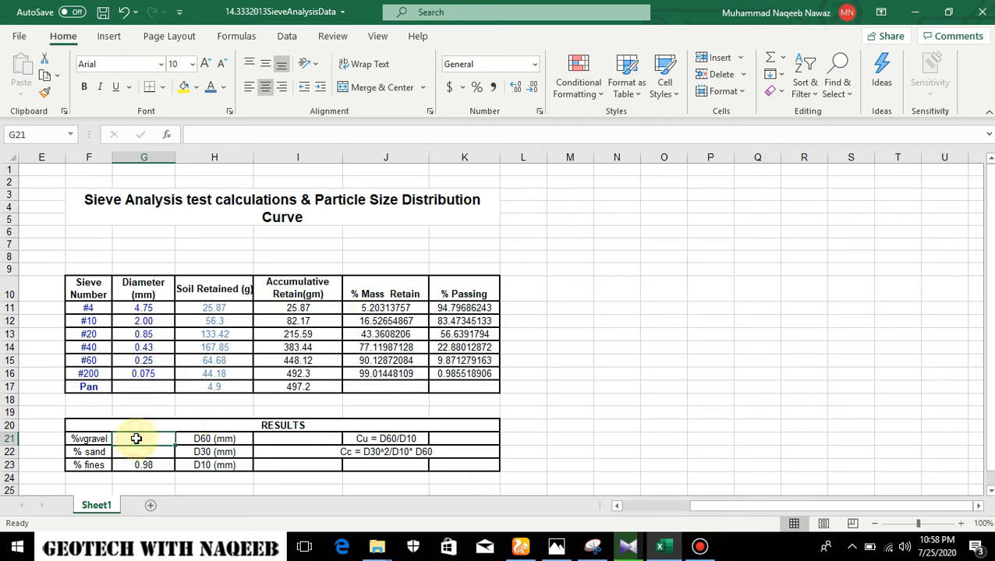
{"action": "type", "text": "5.2"}
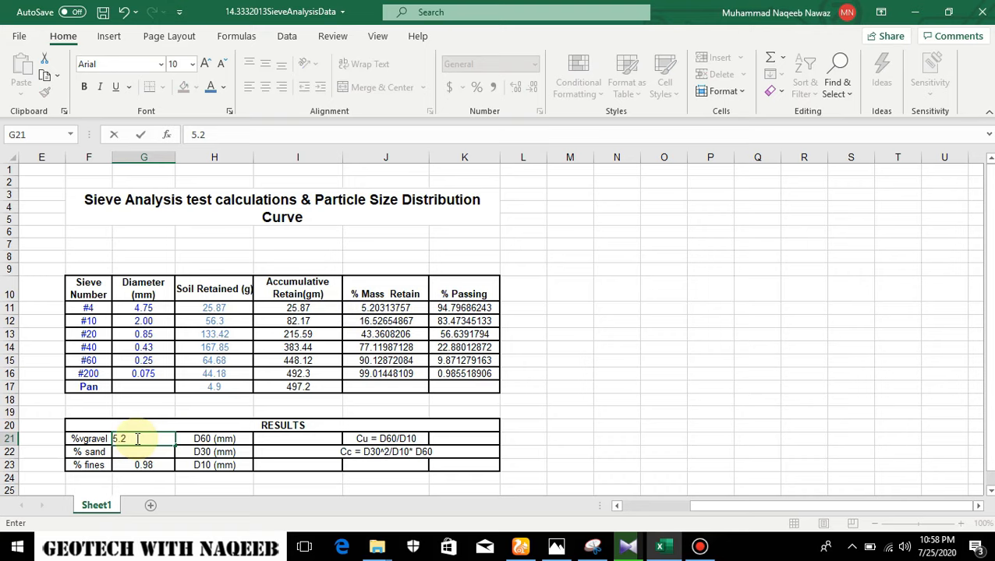
Step: Calculate % sand in G22 by subtracting the gravel and fines percentages from 100 with =100-(G21+G23)
{"action": "left_click", "coordinate": [138, 452]}
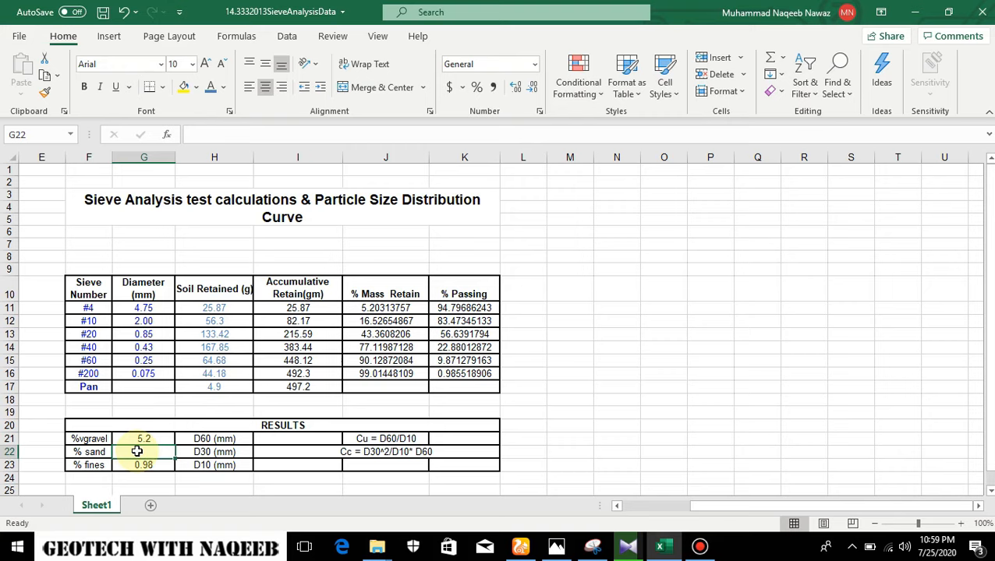
{"action": "type", "text": "=100-("}
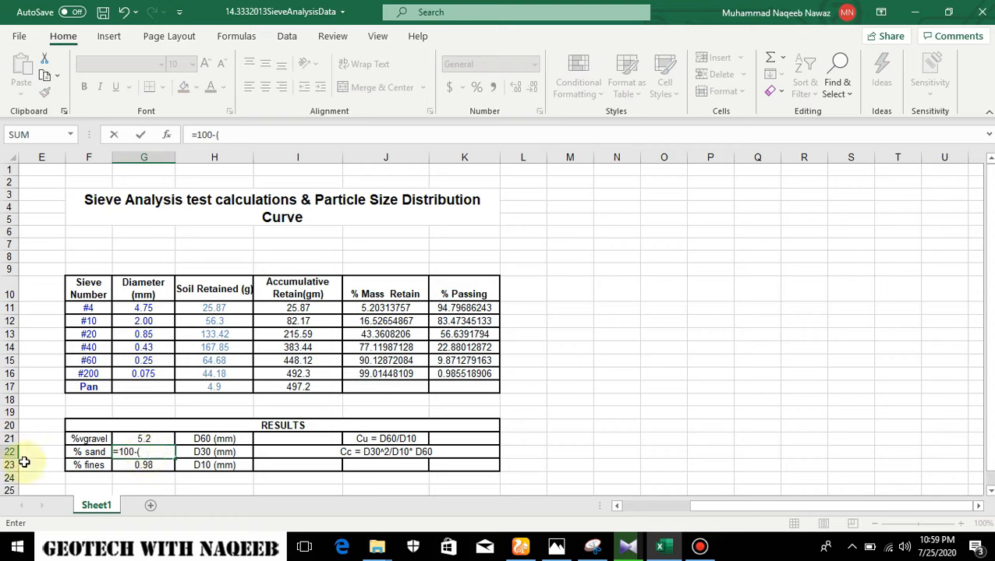
{"action": "left_click", "coordinate": [153, 438]}
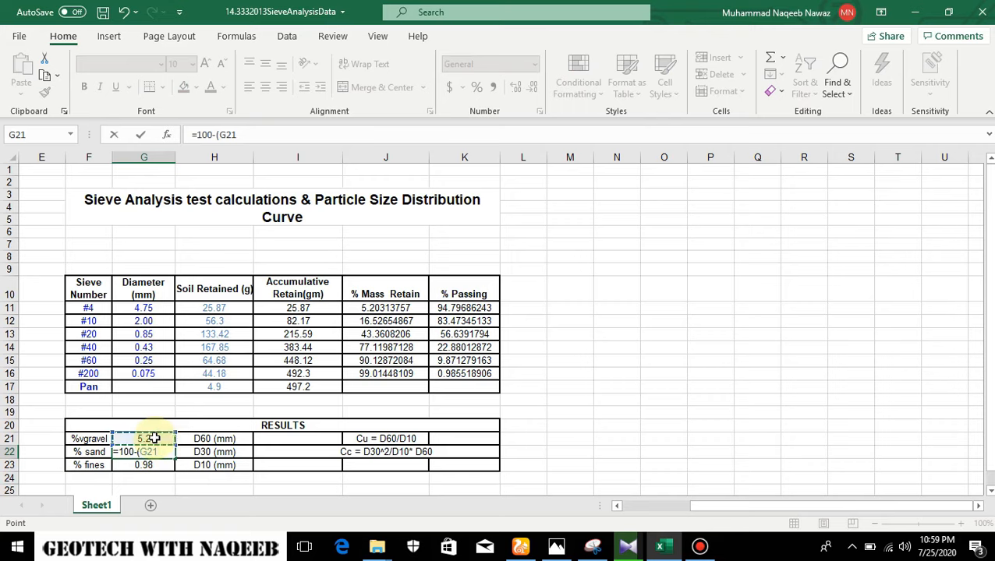
{"action": "type", "text": "+"}
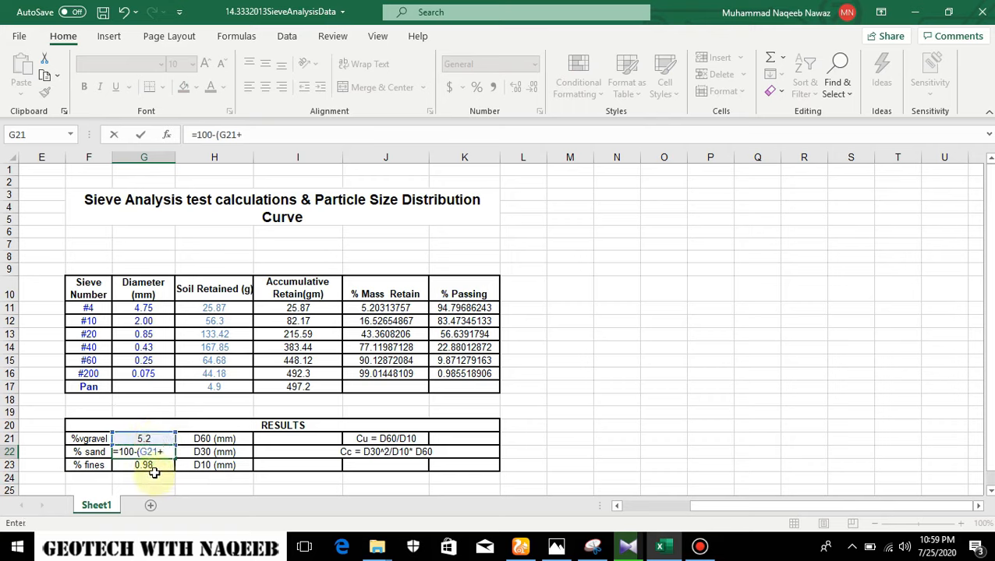
{"action": "left_click", "coordinate": [155, 465]}
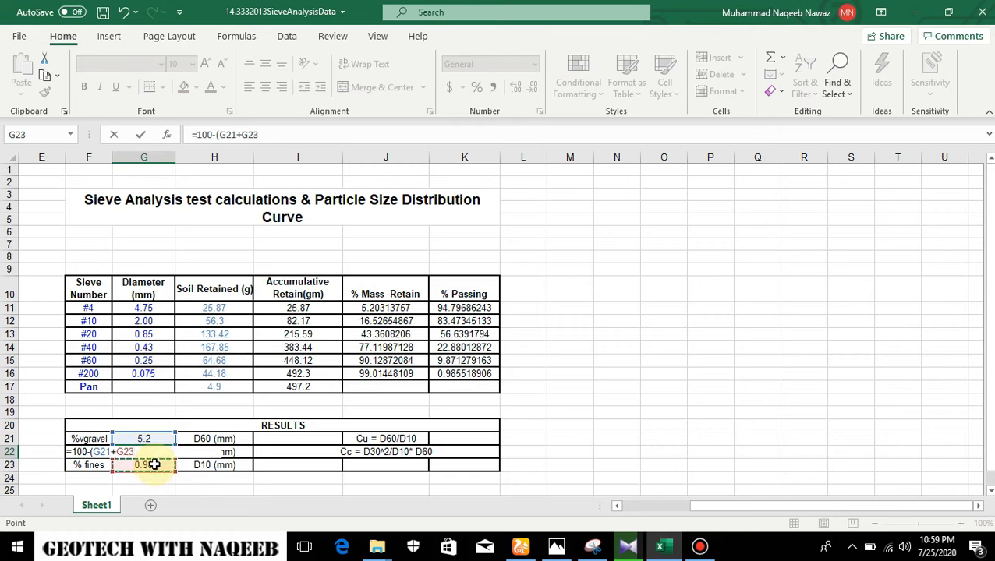
{"action": "key", "text": "Return"}
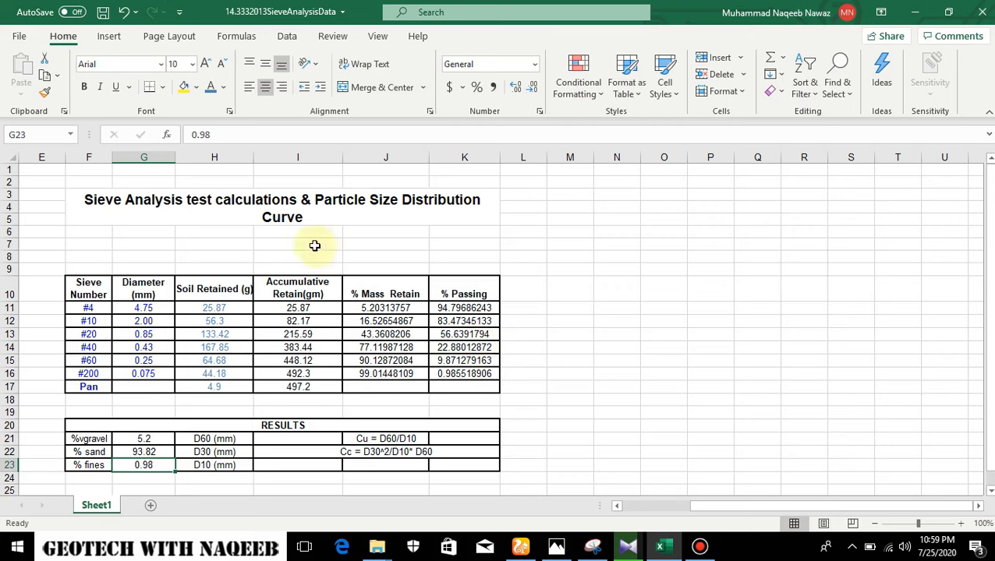
Step: Insert an empty scatter chart with smooth lines and no markers, and place it beside the tables around columns O to V
{"action": "left_click", "coordinate": [588, 288]}
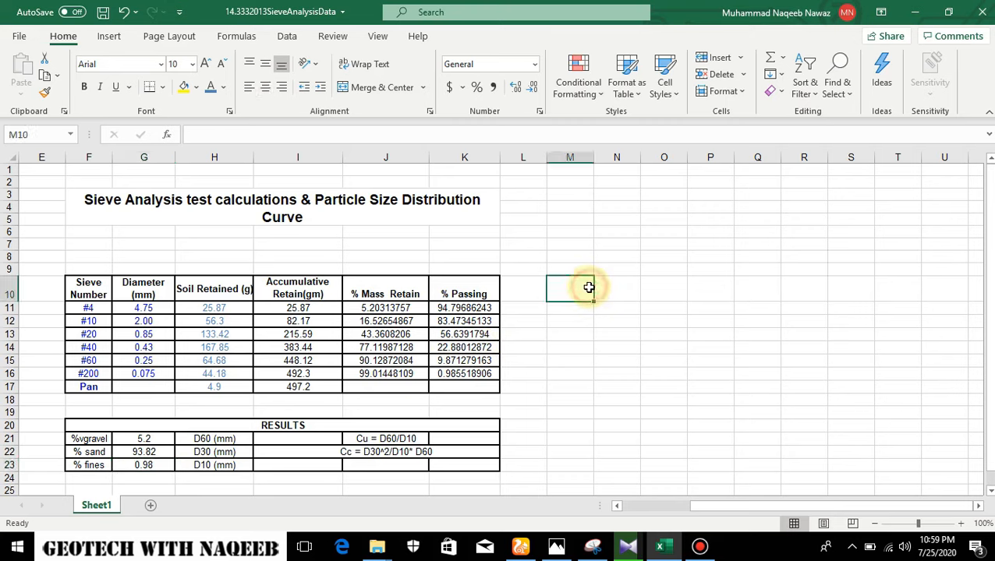
{"action": "left_click", "coordinate": [712, 289]}
{"action": "left_click", "coordinate": [759, 288]}
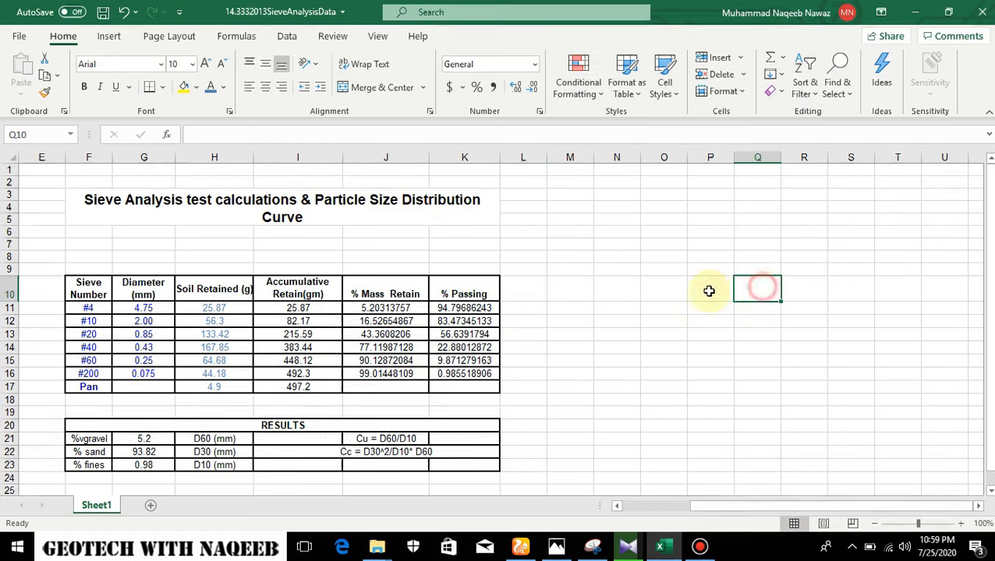
{"action": "left_click", "coordinate": [110, 38]}
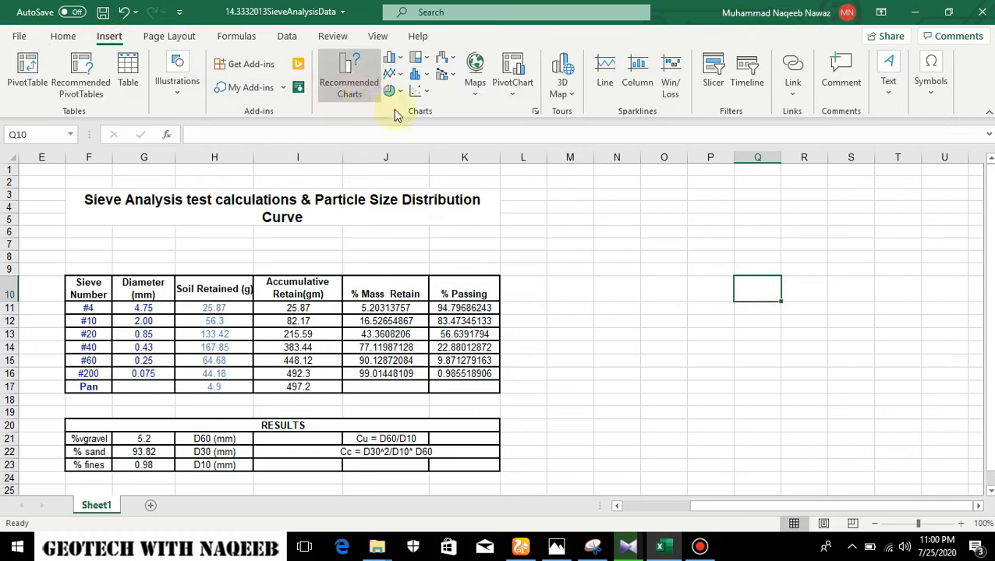
{"action": "left_click", "coordinate": [418, 91]}
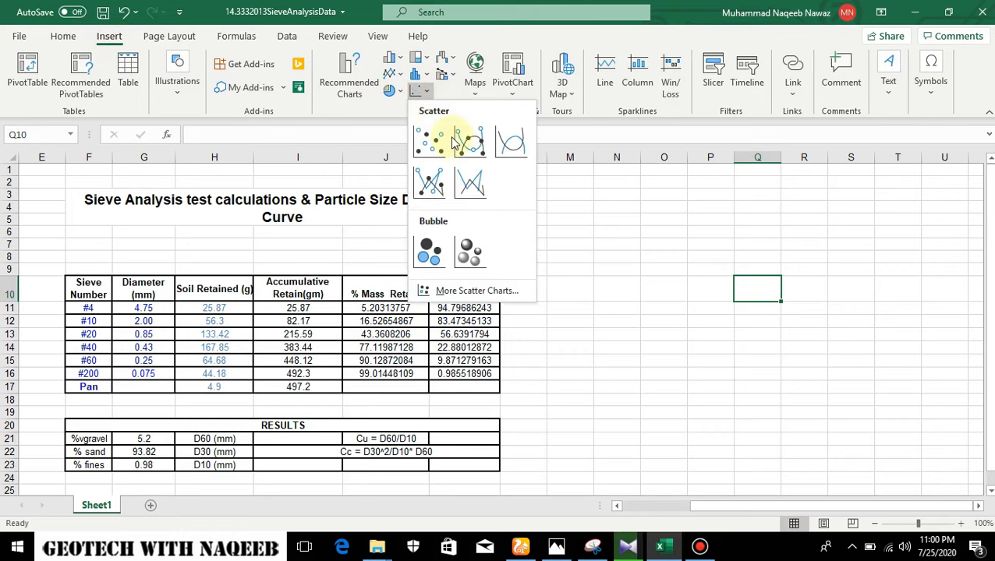
{"action": "left_click", "coordinate": [510, 142]}
{"action": "left_click_drag", "start_coordinate": [579, 225], "coordinate": [933, 232]}
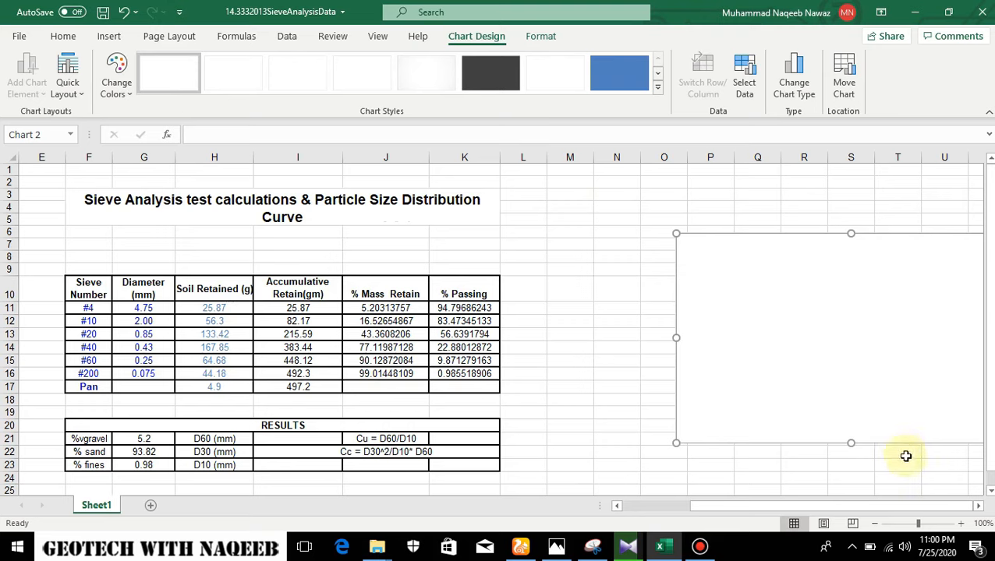
{"action": "left_click_drag", "start_coordinate": [904, 506], "coordinate": [874, 506]}
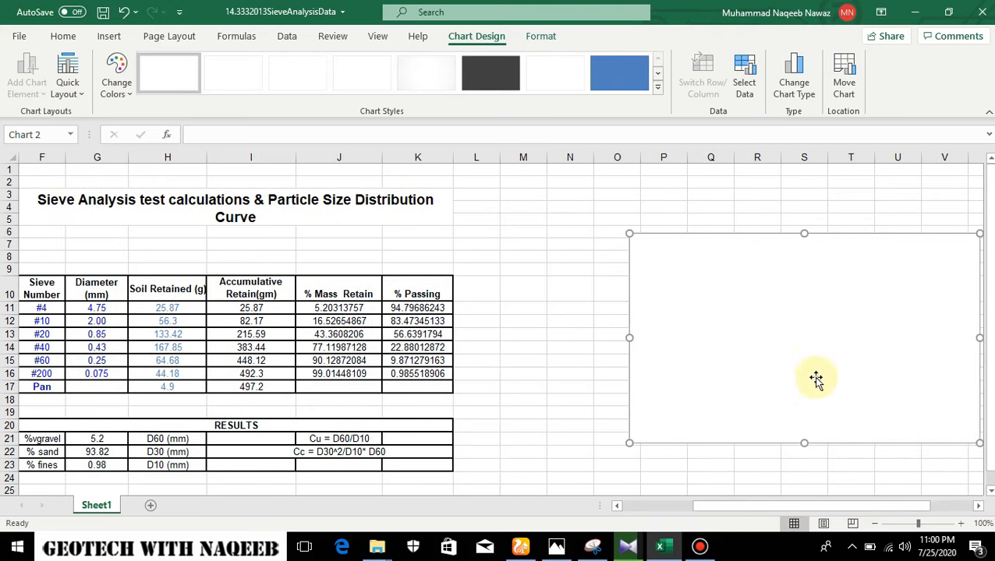
Step: Add a chart series named "particle size distribution curve" with the sieve diameters G11:G16 as X values
{"action": "right_click", "coordinate": [805, 355]}
{"action": "left_click", "coordinate": [842, 324]}
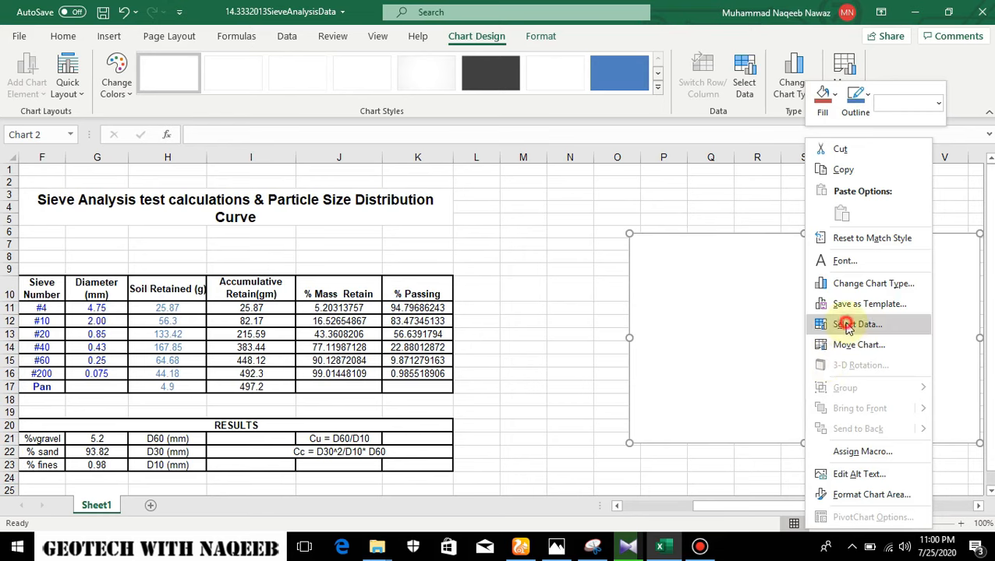
{"action": "left_click", "coordinate": [326, 265]}
{"action": "left_click", "coordinate": [449, 240]}
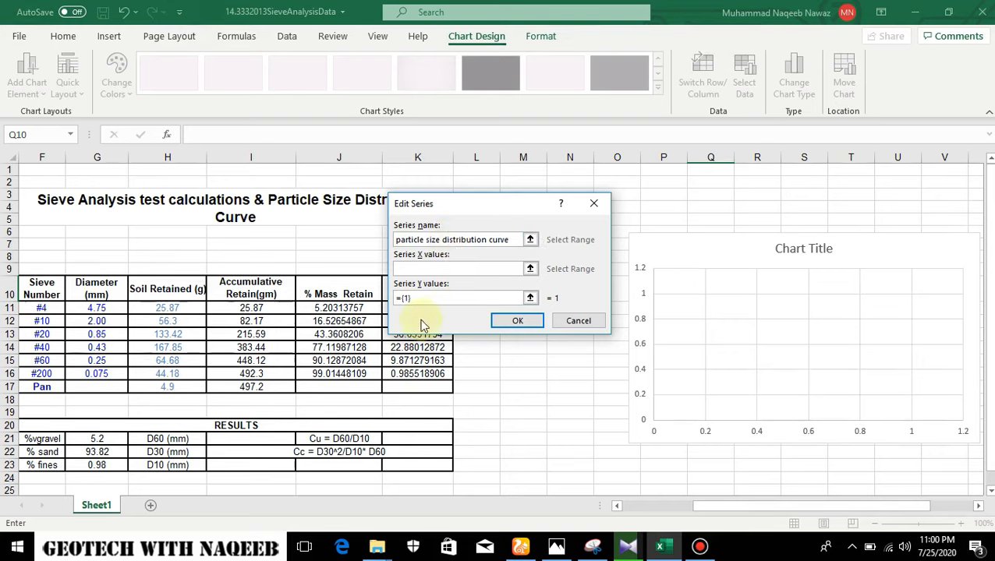
{"action": "left_click", "coordinate": [531, 269]}
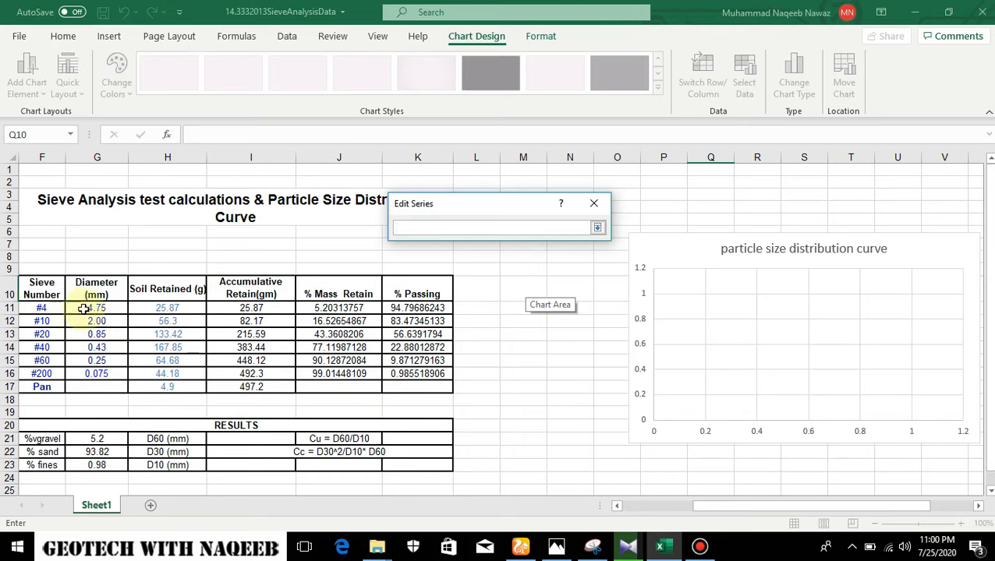
{"action": "left_click_drag", "start_coordinate": [95, 309], "coordinate": [90, 374]}
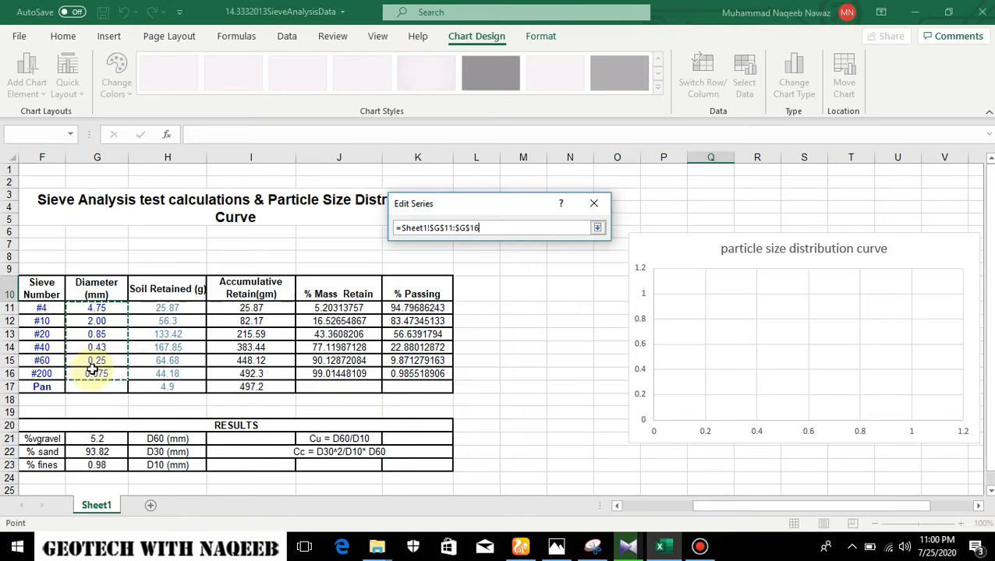
{"action": "left_click", "coordinate": [597, 228]}
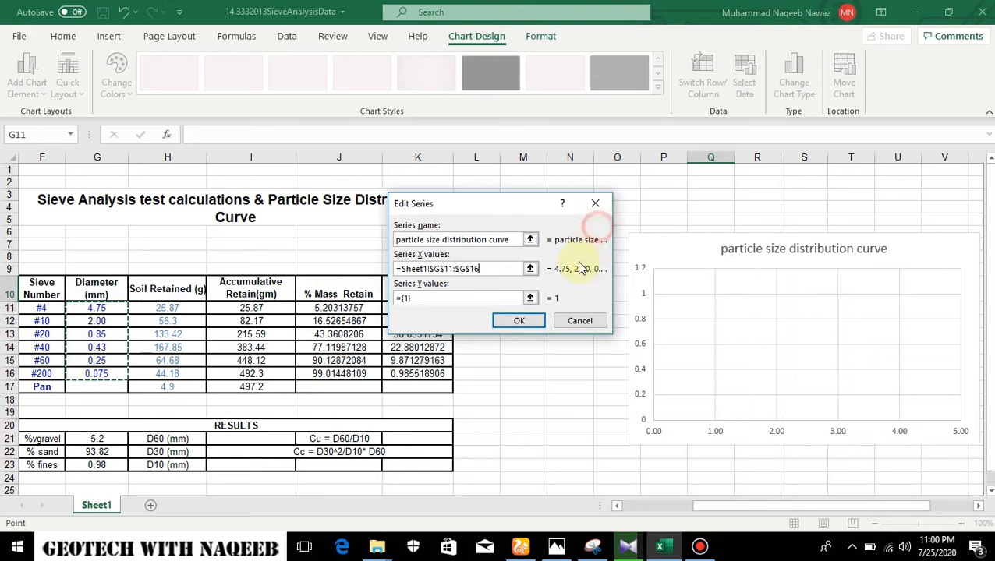
Step: Set the series Y values to the % Passing range K11:K16 and accept the chart's data source
{"action": "left_click", "coordinate": [531, 298]}
{"action": "left_click_drag", "start_coordinate": [418, 309], "coordinate": [425, 374]}
{"action": "left_click", "coordinate": [597, 228]}
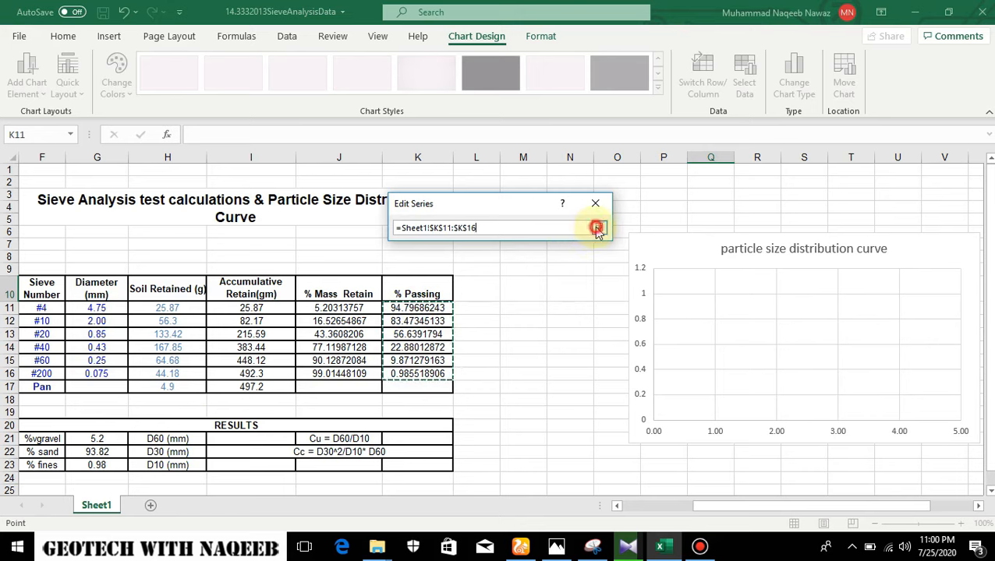
{"action": "left_click", "coordinate": [521, 320]}
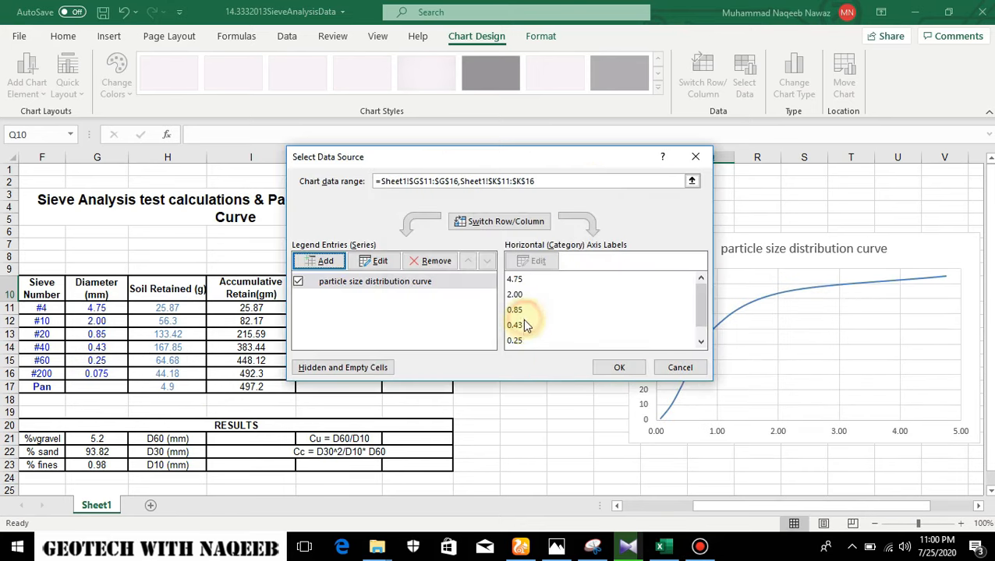
{"action": "left_click", "coordinate": [614, 366]}
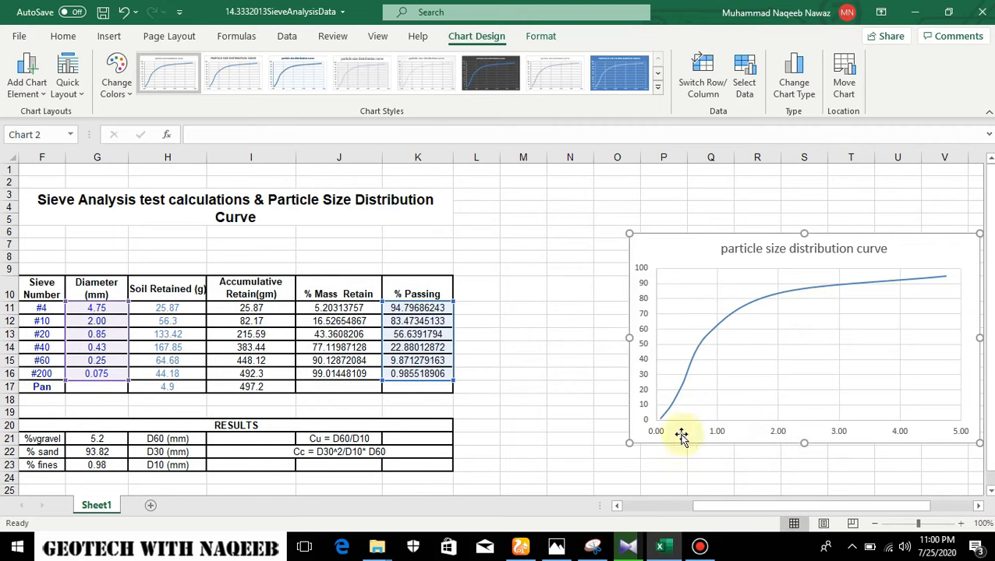
Step: Switch the chart's horizontal axis to a logarithmic scale with base 10
{"action": "double_click", "coordinate": [751, 435]}
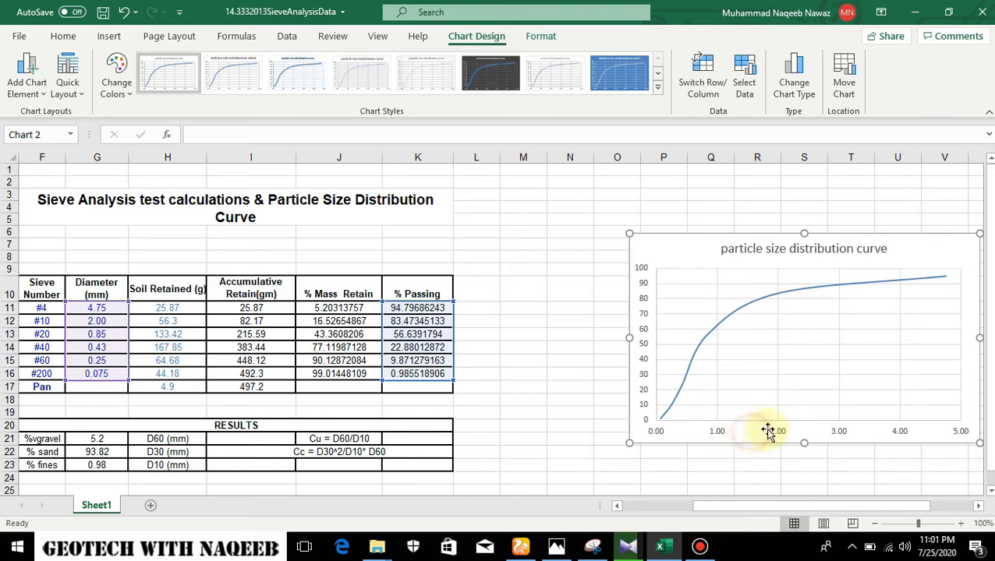
{"action": "left_click", "coordinate": [770, 434]}
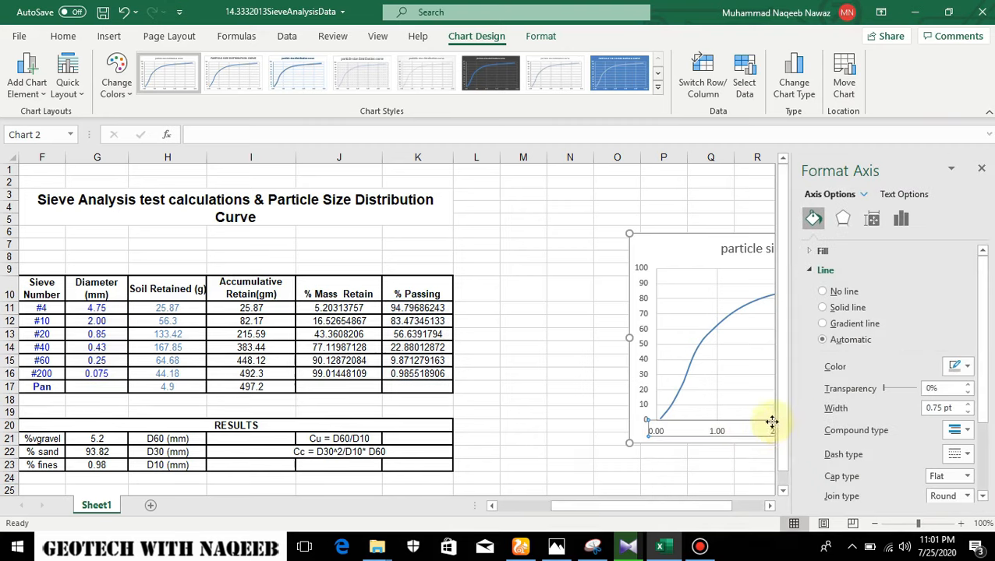
{"action": "scroll", "coordinate": [873, 429], "scroll_direction": "down", "scroll_amount": 3}
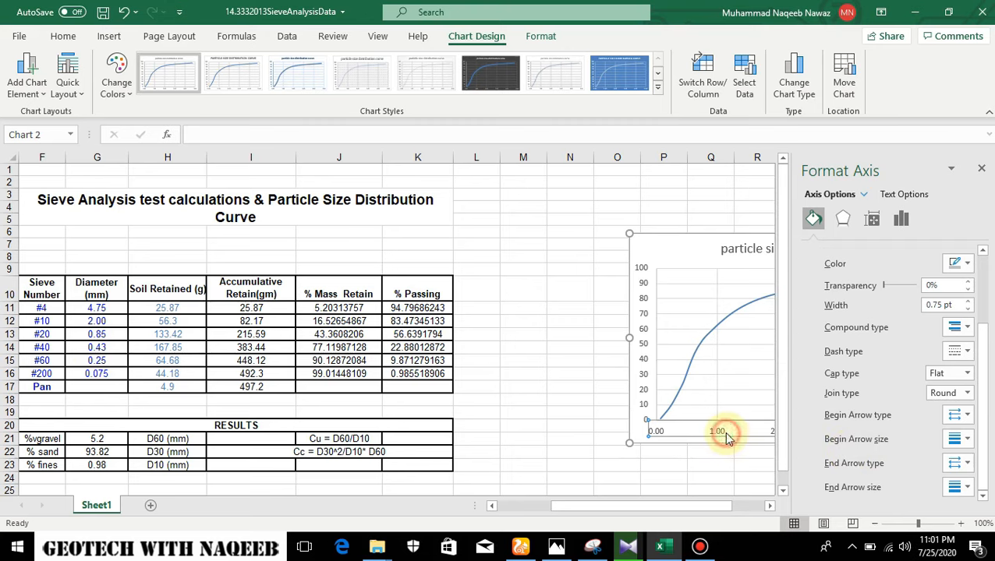
{"action": "left_click", "coordinate": [901, 218]}
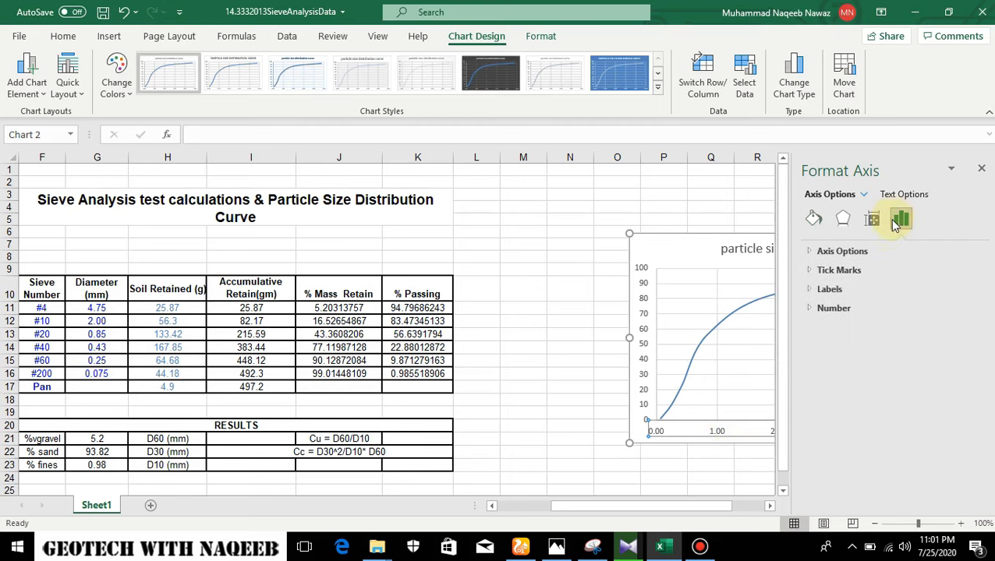
{"action": "left_click", "coordinate": [838, 253]}
{"action": "scroll", "coordinate": [852, 448], "scroll_direction": "down", "scroll_amount": 3}
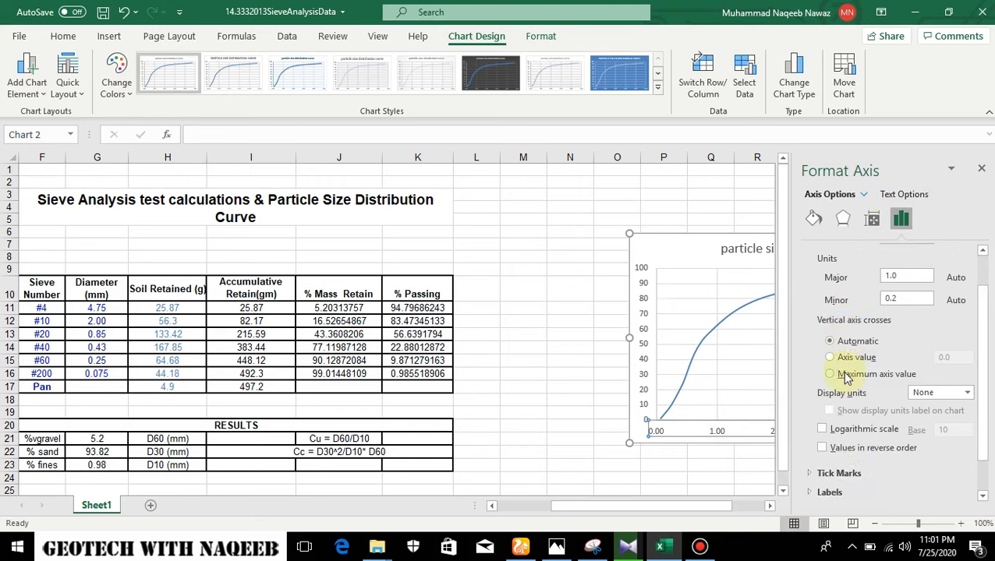
{"action": "left_click", "coordinate": [822, 430]}
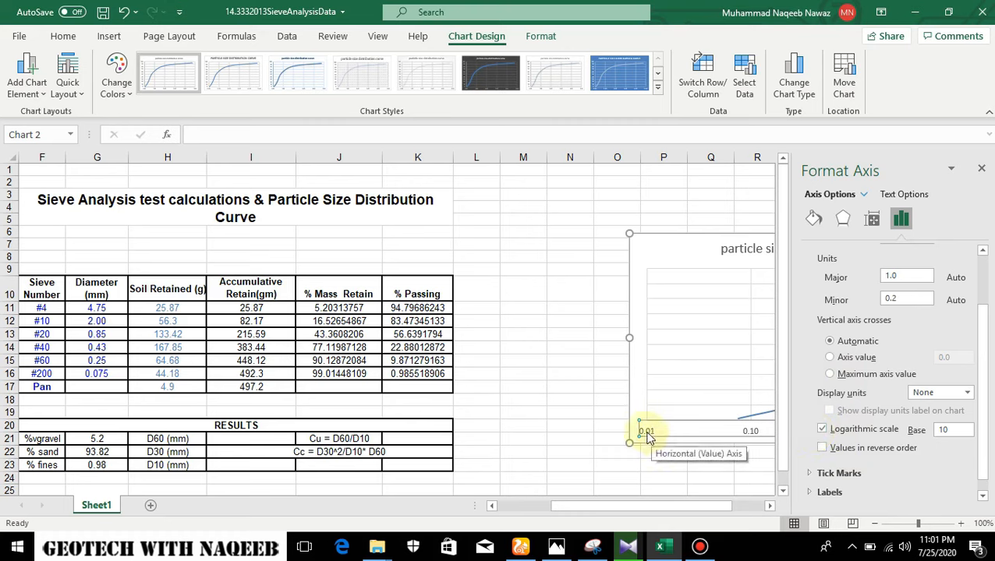
Step: Show the values of the chart's horizontal logarithmic axis in reverse order
{"action": "left_click", "coordinate": [981, 168]}
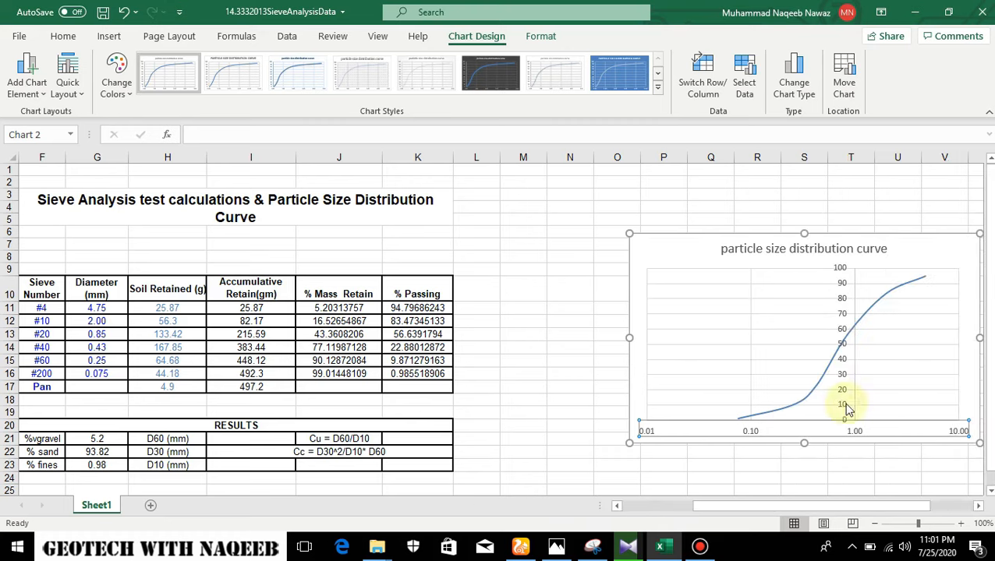
{"action": "mouse_move", "coordinate": [866, 505]}
{"action": "left_mouse_down"}
{"action": "mouse_move", "coordinate": [899, 510]}
{"action": "mouse_move", "coordinate": [886, 505]}
{"action": "left_mouse_up"}
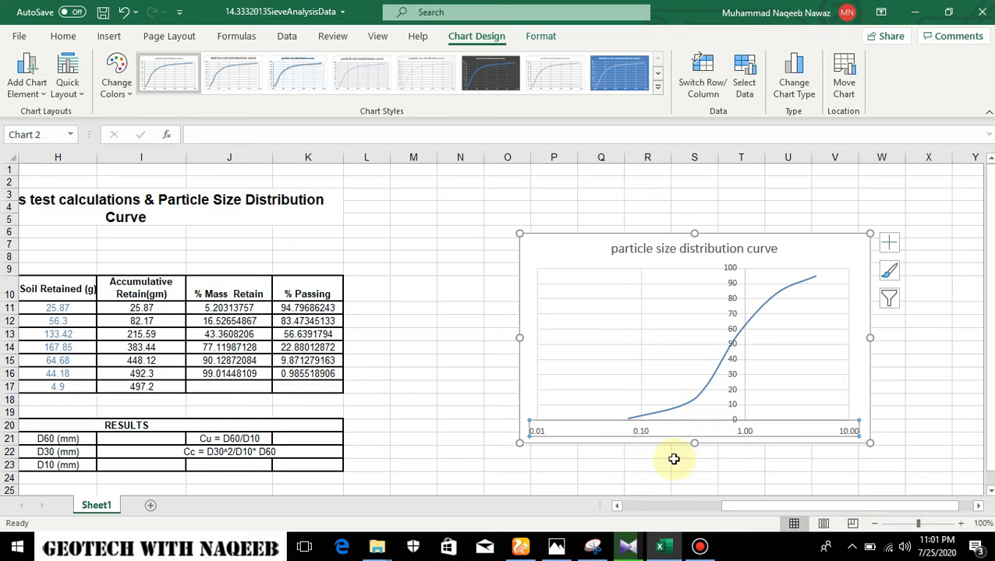
{"action": "double_click", "coordinate": [640, 433]}
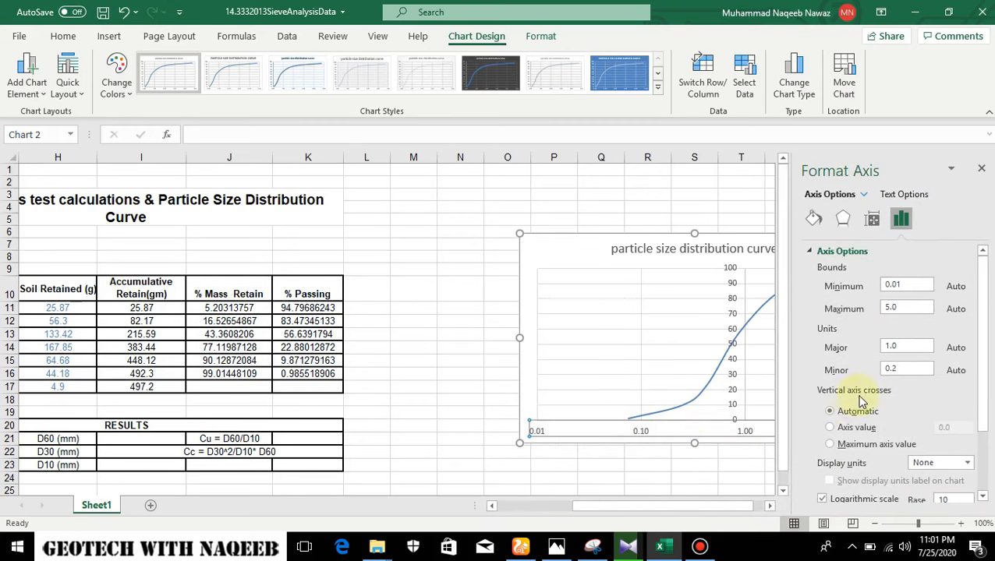
{"action": "scroll", "coordinate": [826, 409], "scroll_direction": "down", "scroll_amount": 2}
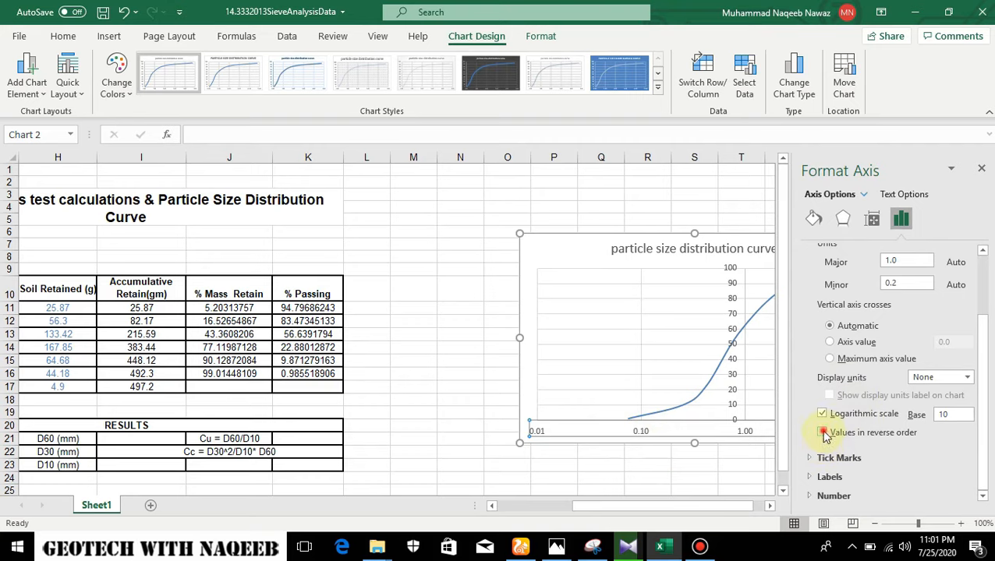
{"action": "left_click", "coordinate": [823, 433]}
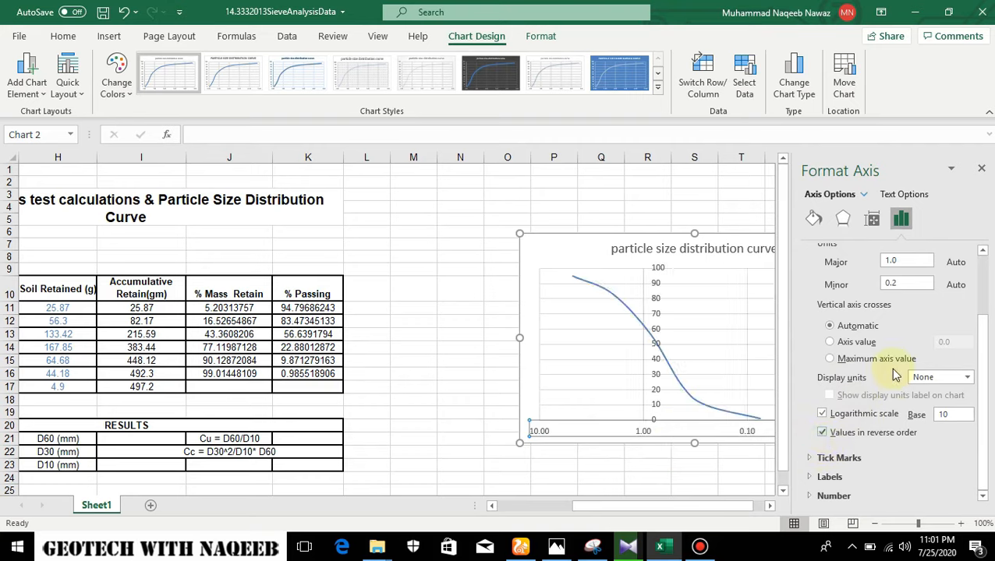
{"action": "left_click", "coordinate": [982, 168]}
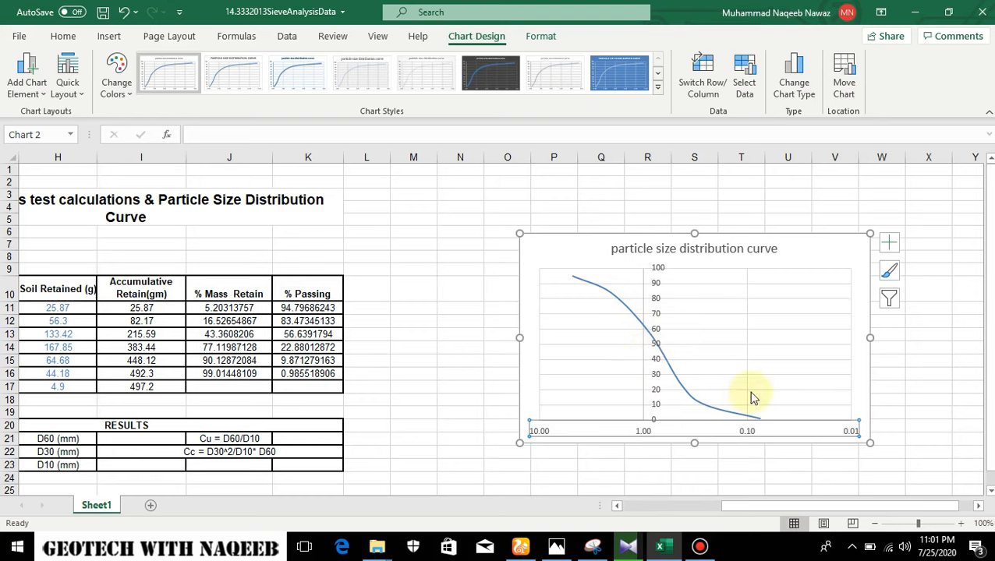
Step: Set the label position of the chart's vertical axis to High
{"action": "double_click", "coordinate": [655, 392]}
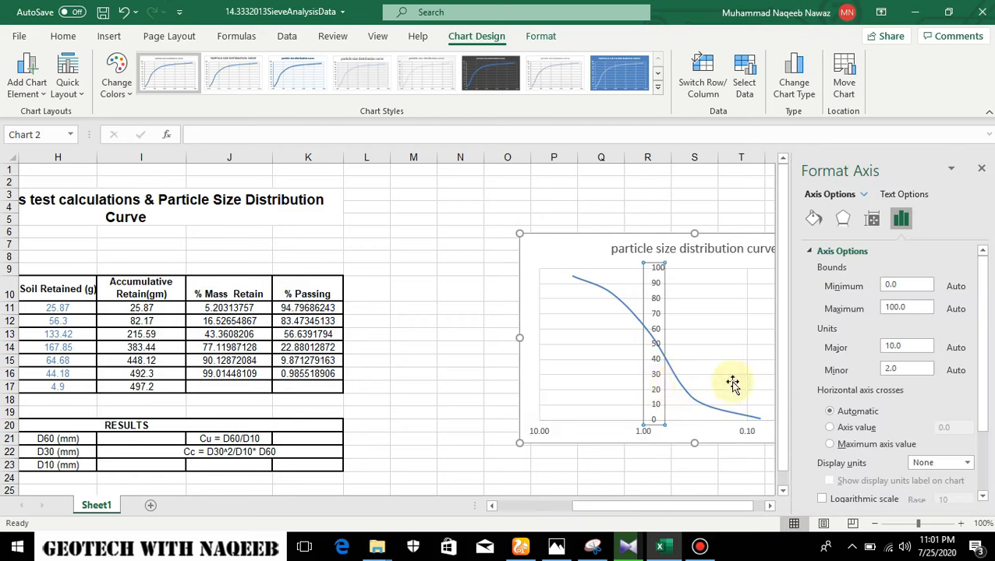
{"action": "scroll", "coordinate": [855, 351], "scroll_direction": "down", "scroll_amount": 3}
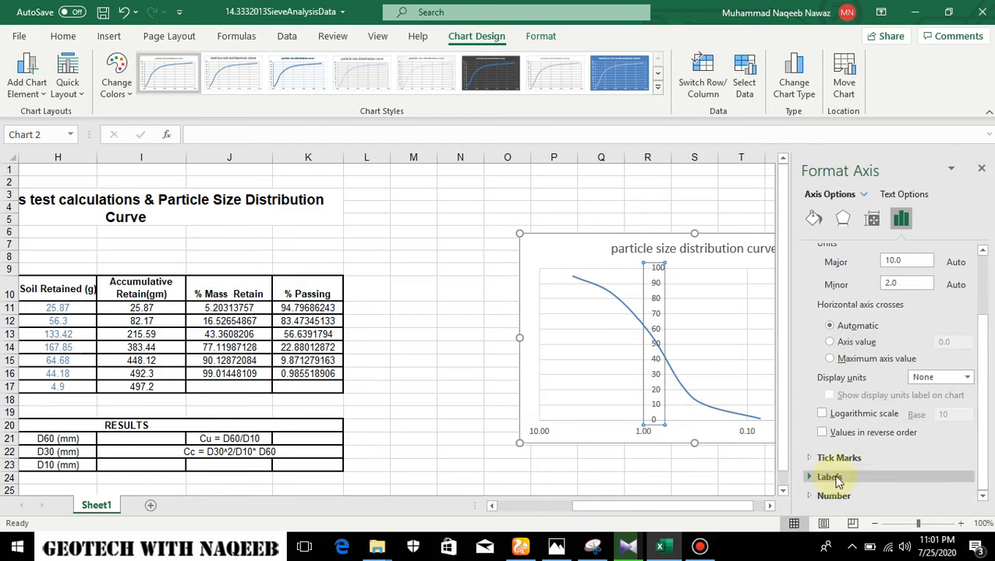
{"action": "left_click", "coordinate": [829, 477]}
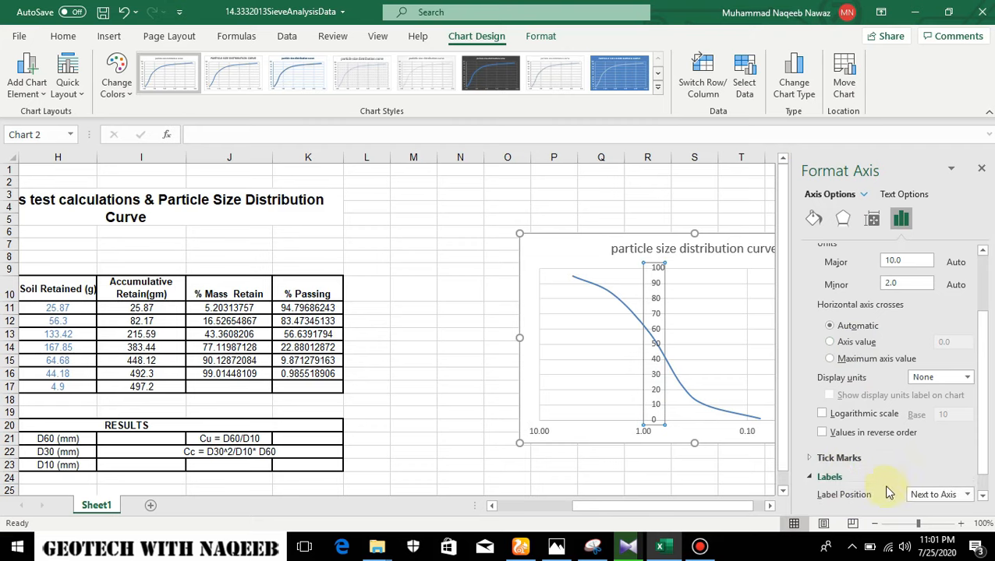
{"action": "scroll", "coordinate": [888, 488], "scroll_direction": "down", "scroll_amount": 1}
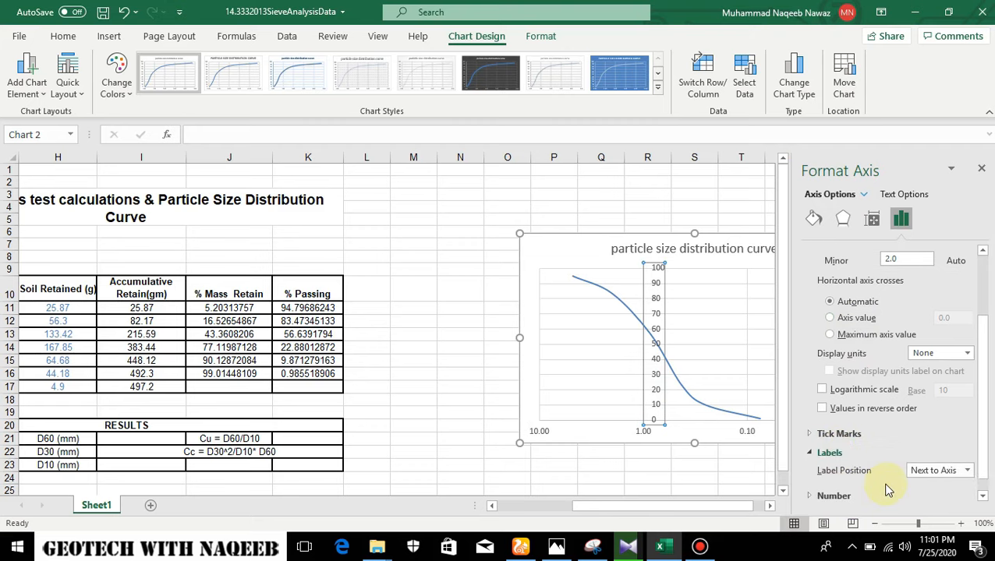
{"action": "left_click", "coordinate": [967, 471]}
{"action": "left_click", "coordinate": [920, 427]}
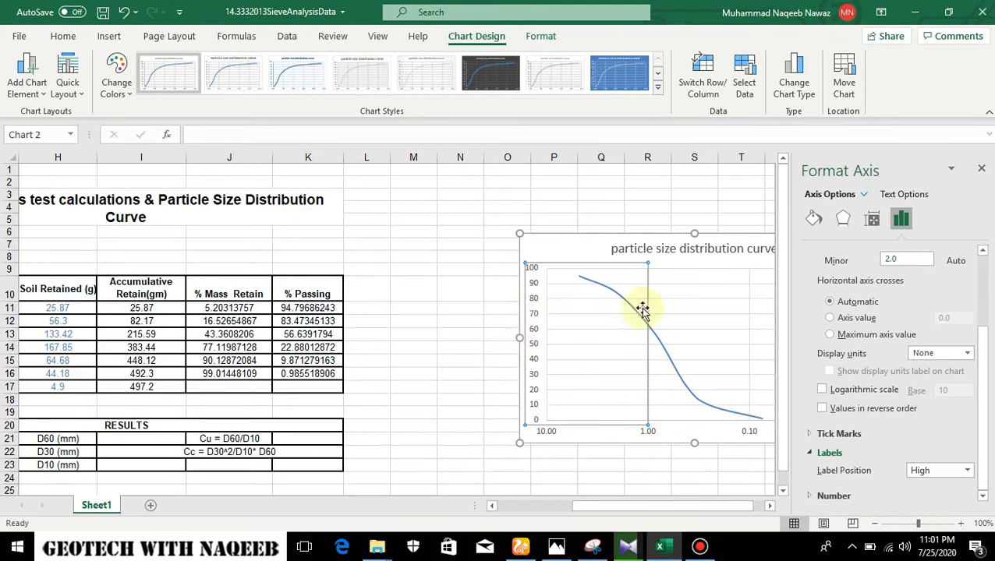
{"action": "left_click", "coordinate": [980, 170]}
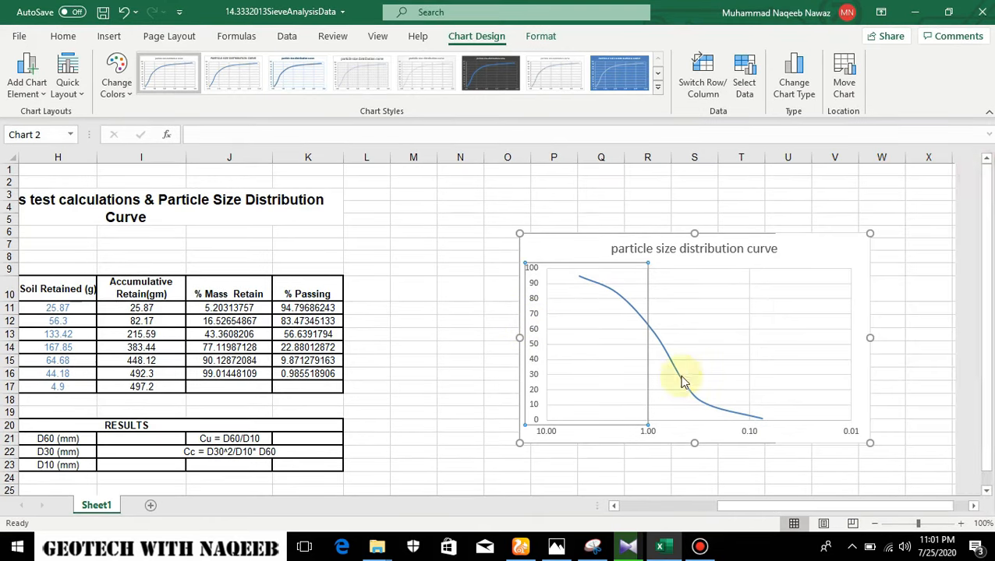
{"action": "left_click", "coordinate": [648, 465]}
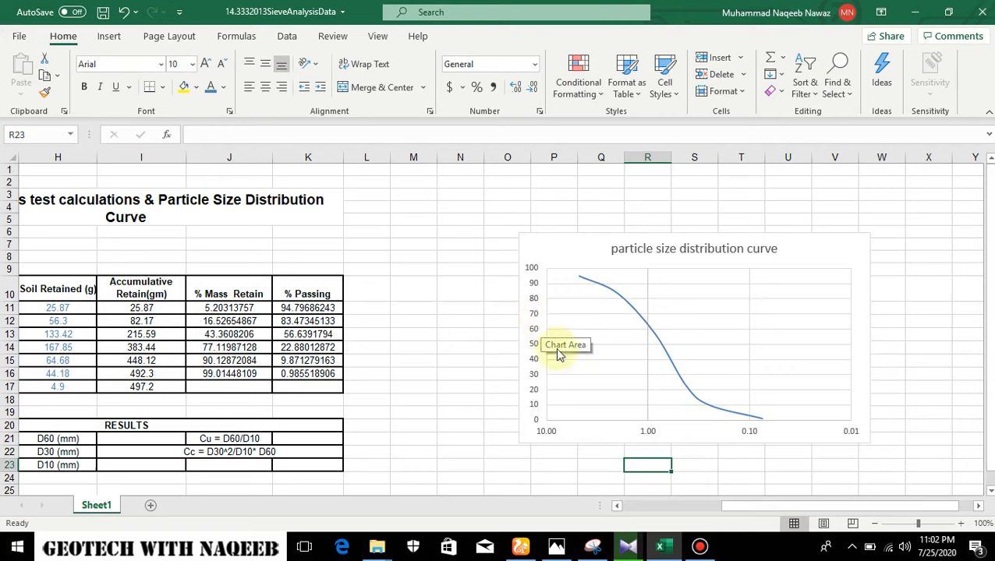
Step: Add minor gridlines to the chart's horizontal axis
{"action": "left_click", "coordinate": [656, 432]}
{"action": "left_click", "coordinate": [655, 433]}
{"action": "right_click", "coordinate": [656, 433]}
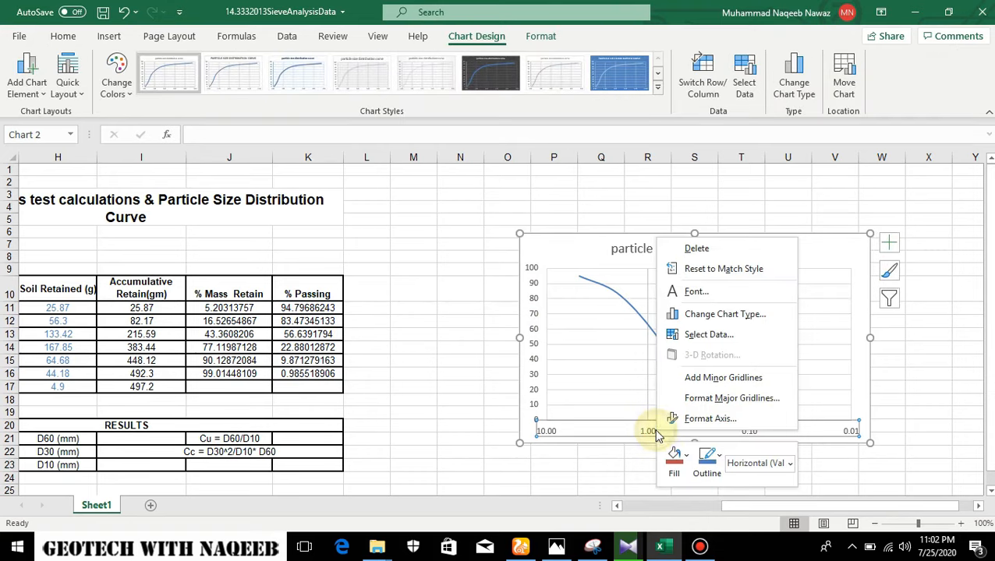
{"action": "left_click", "coordinate": [707, 380]}
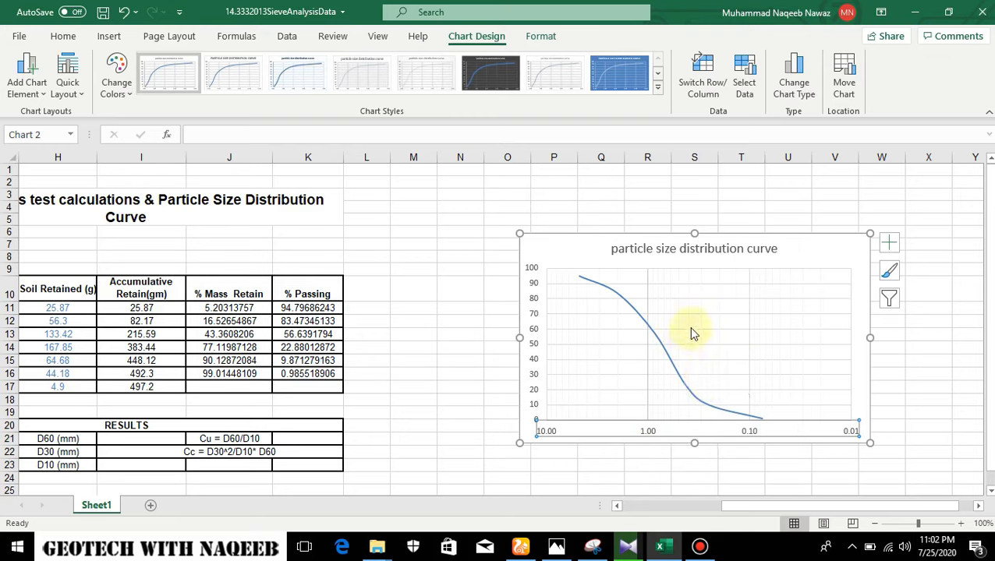
Step: Set the line width of the horizontal axis's minor gridlines to 3.5 pt
{"action": "left_click", "coordinate": [667, 416]}
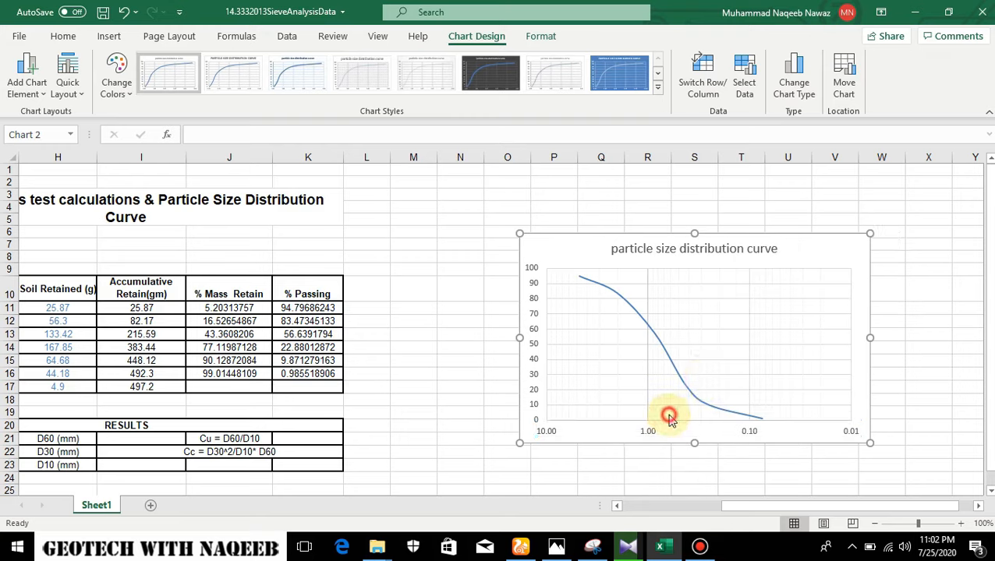
{"action": "double_click", "coordinate": [669, 416]}
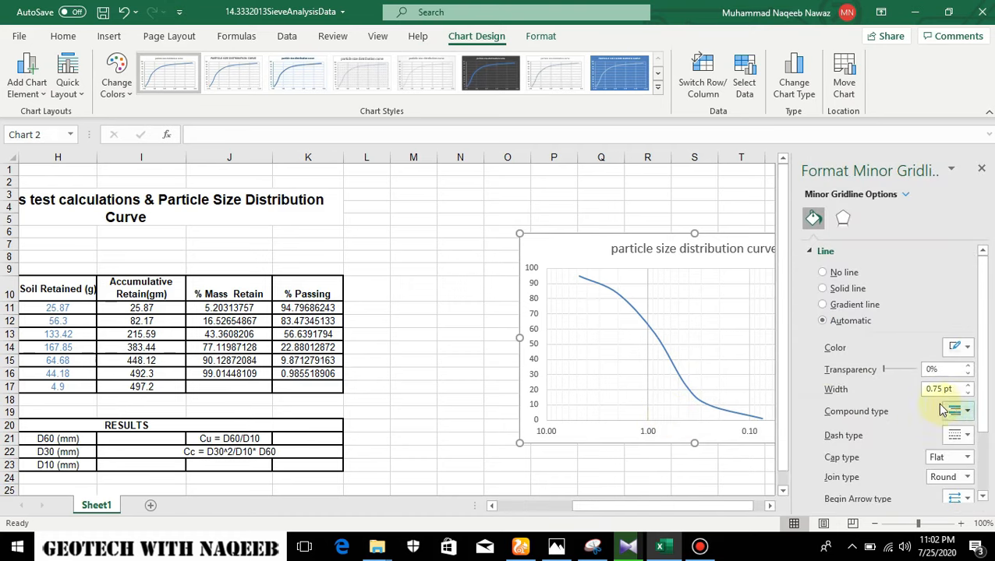
{"action": "left_click", "coordinate": [966, 389]}
{"action": "left_click", "coordinate": [966, 389]}
{"action": "left_click", "coordinate": [966, 389]}
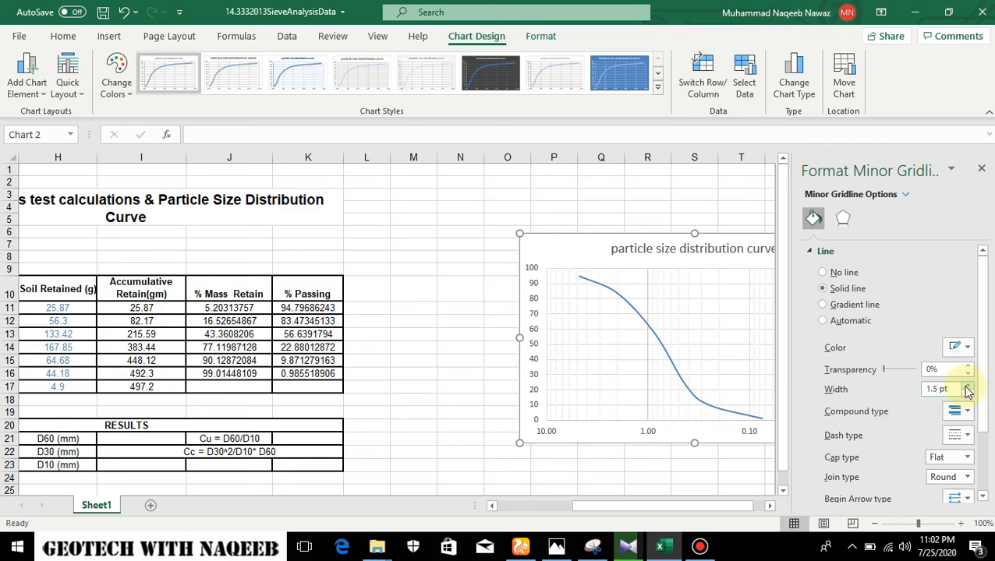
{"action": "left_click", "coordinate": [966, 389]}
{"action": "left_click", "coordinate": [966, 389]}
{"action": "left_click", "coordinate": [966, 389]}
{"action": "left_click", "coordinate": [965, 389]}
{"action": "left_click", "coordinate": [966, 389]}
{"action": "left_click", "coordinate": [966, 389]}
{"action": "left_click", "coordinate": [966, 388]}
{"action": "left_click", "coordinate": [966, 387]}
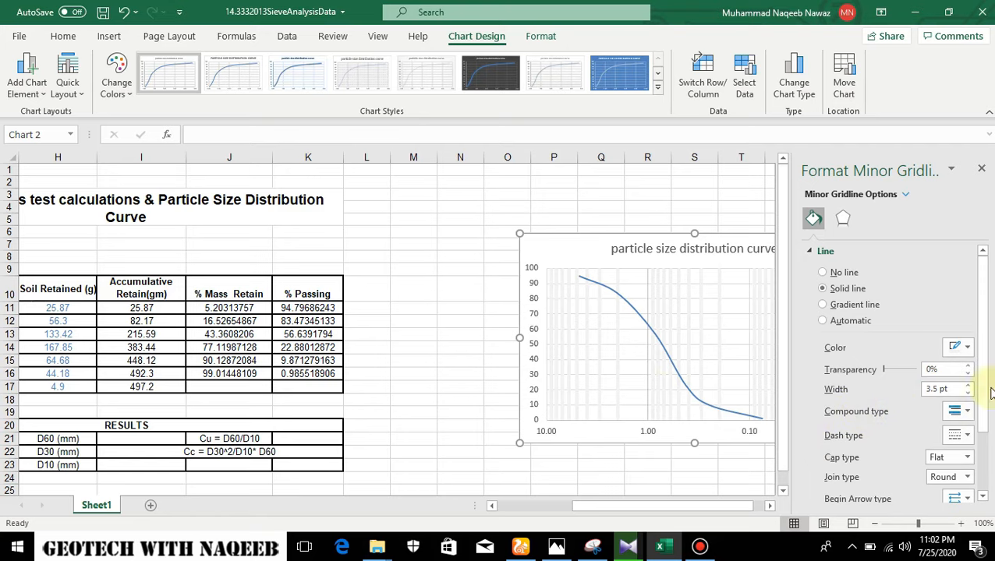
Step: Color the minor gridlines with the lightest orange theme tint and finish formatting them
{"action": "left_click", "coordinate": [967, 348]}
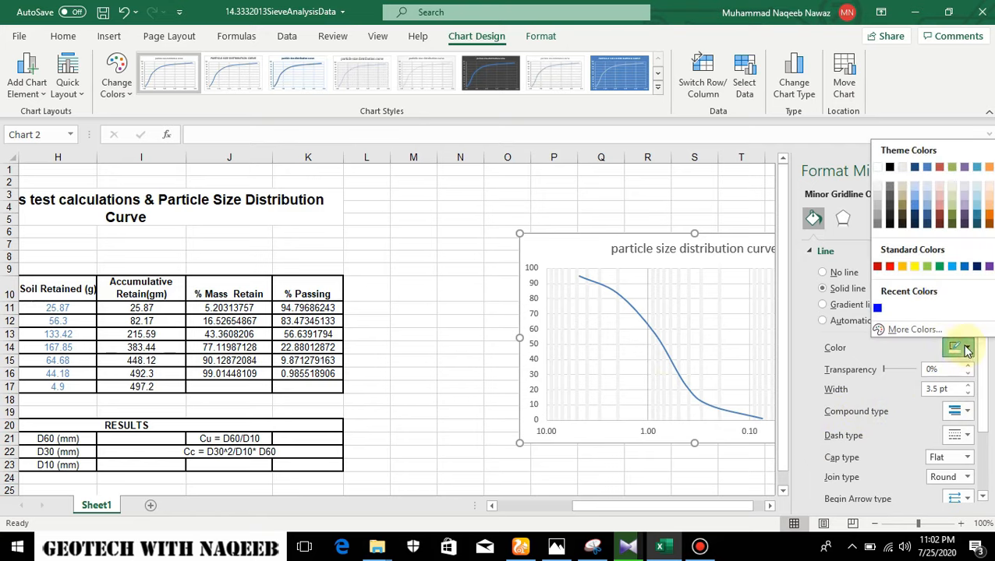
{"action": "left_click", "coordinate": [985, 190]}
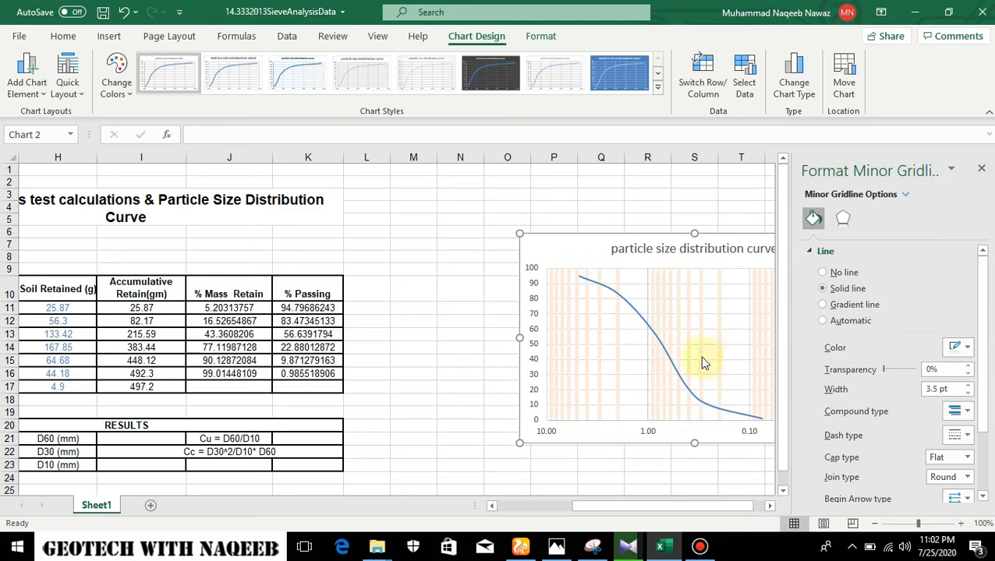
{"action": "left_click", "coordinate": [982, 169]}
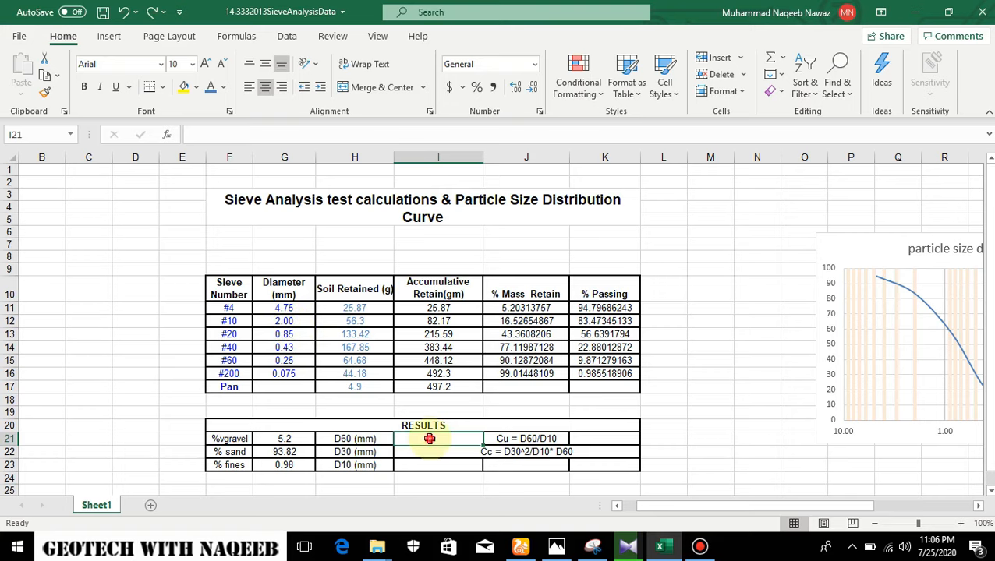
Step: Calculate D60 in cell I21 with the TREND function, using diameters G12:G13, % Passing K12:K13 and new x value 60
{"action": "type", "text": "="}
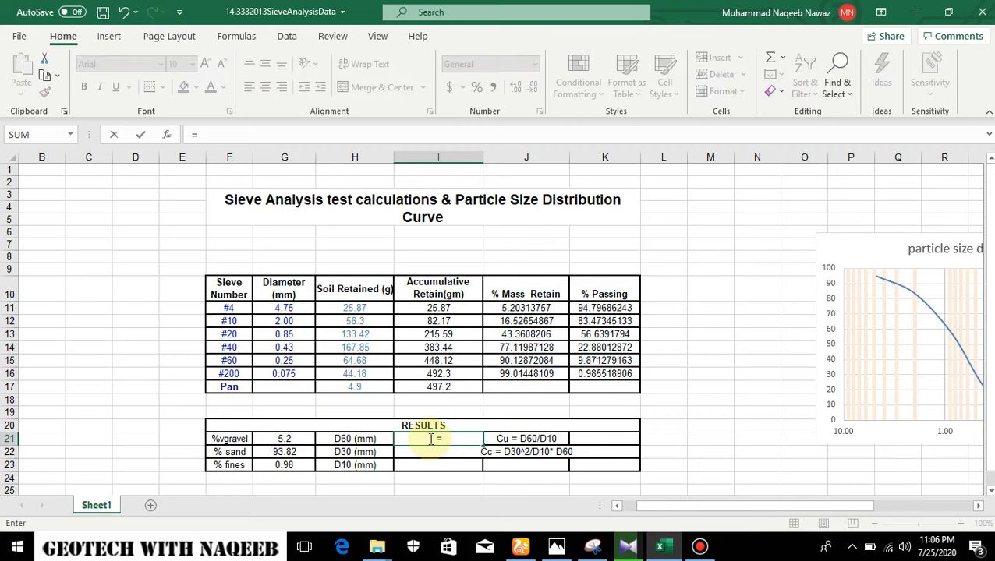
{"action": "type", "text": "tre"}
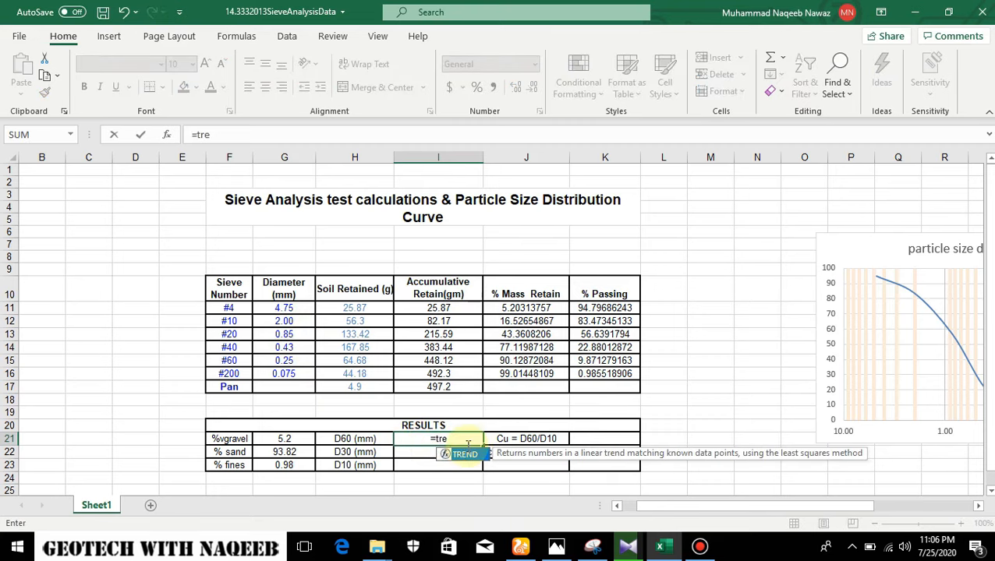
{"action": "double_click", "coordinate": [464, 455]}
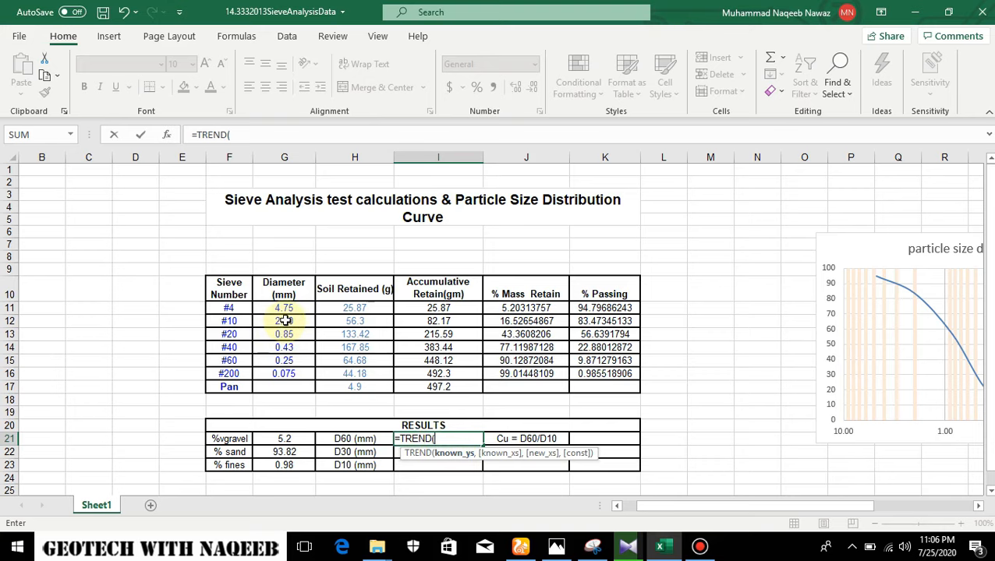
{"action": "left_click_drag", "start_coordinate": [285, 320], "coordinate": [287, 331]}
{"action": "type", "text": ","}
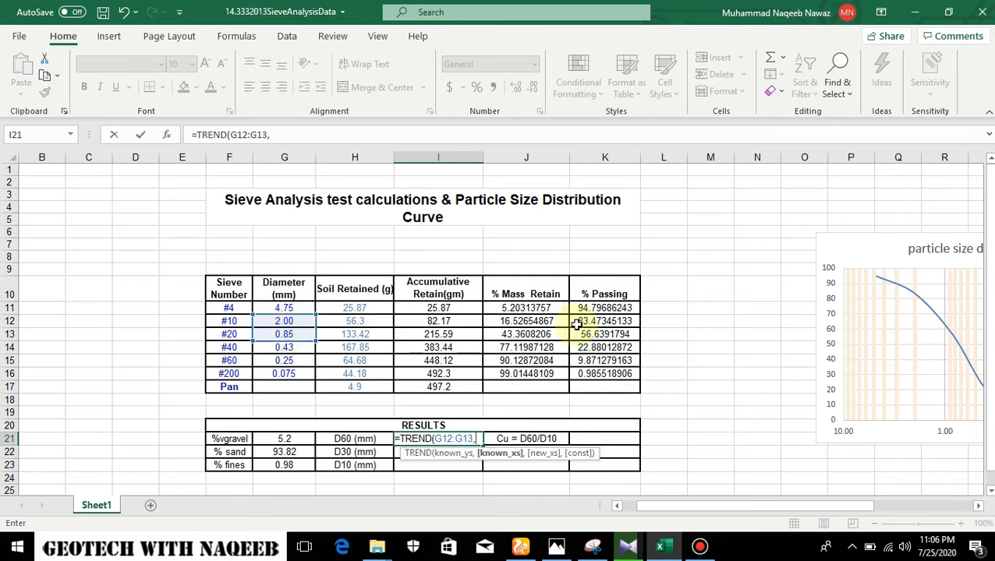
{"action": "left_click_drag", "start_coordinate": [581, 321], "coordinate": [583, 331]}
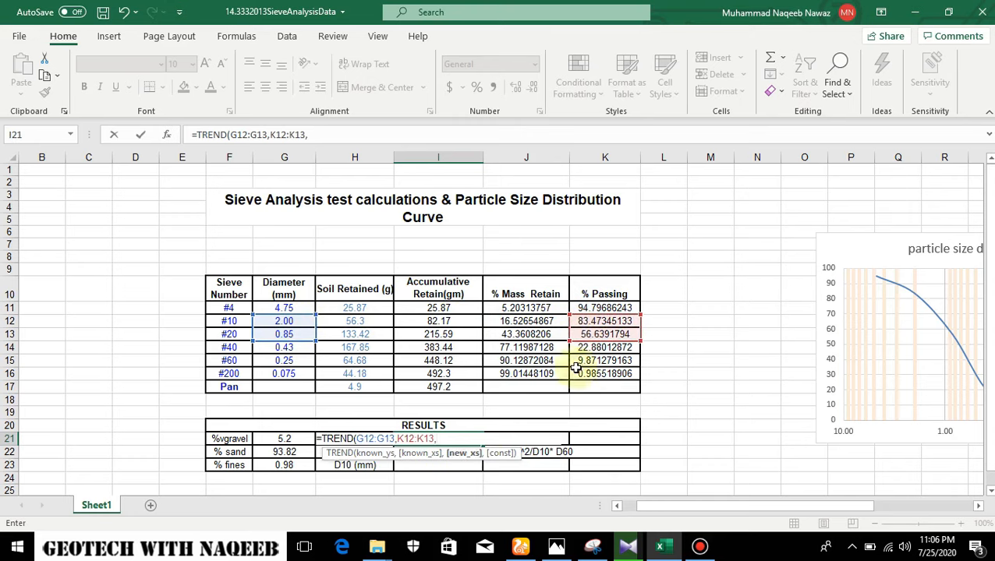
{"action": "type", "text": ","}
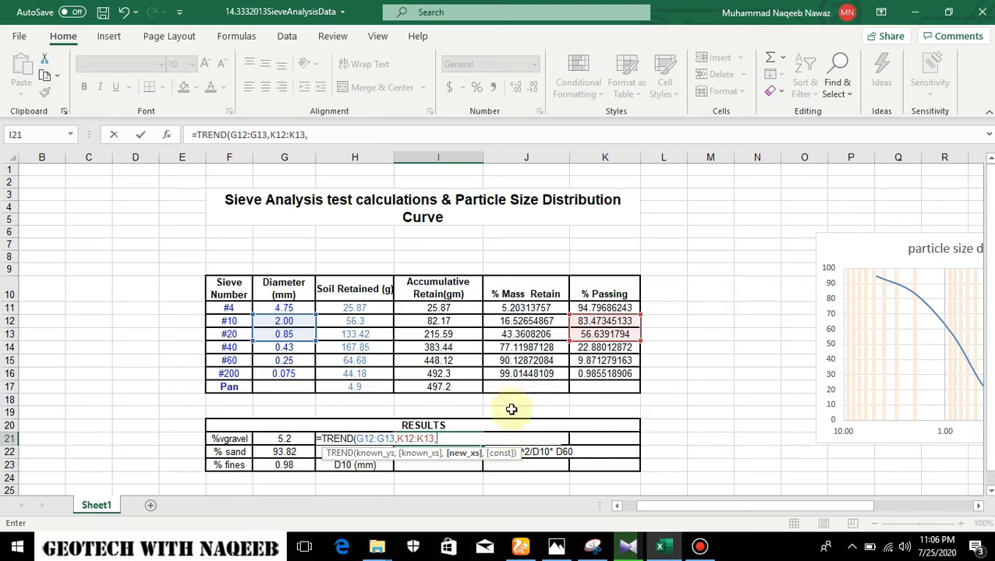
{"action": "type", "text": "60"}
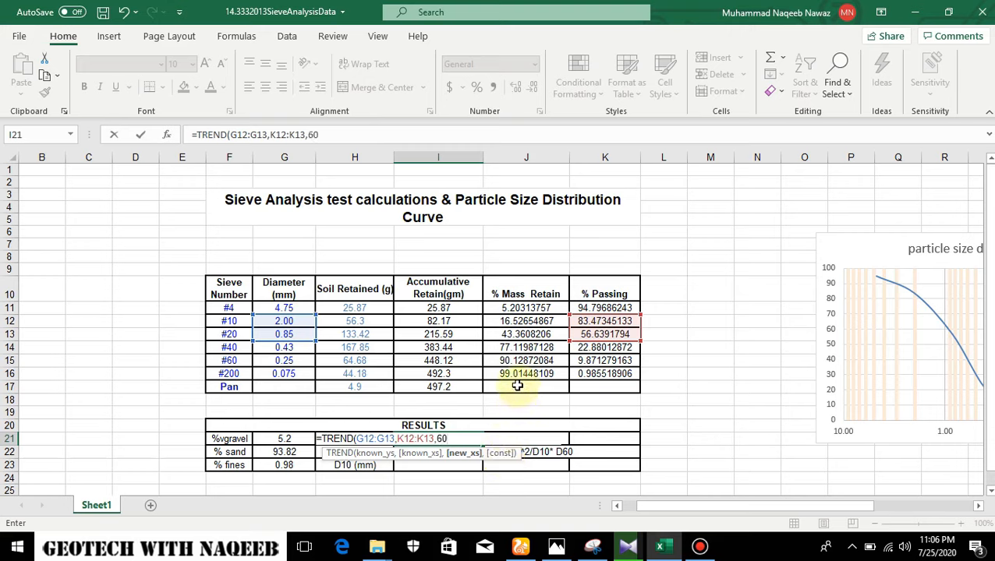
{"action": "key", "text": "Return"}
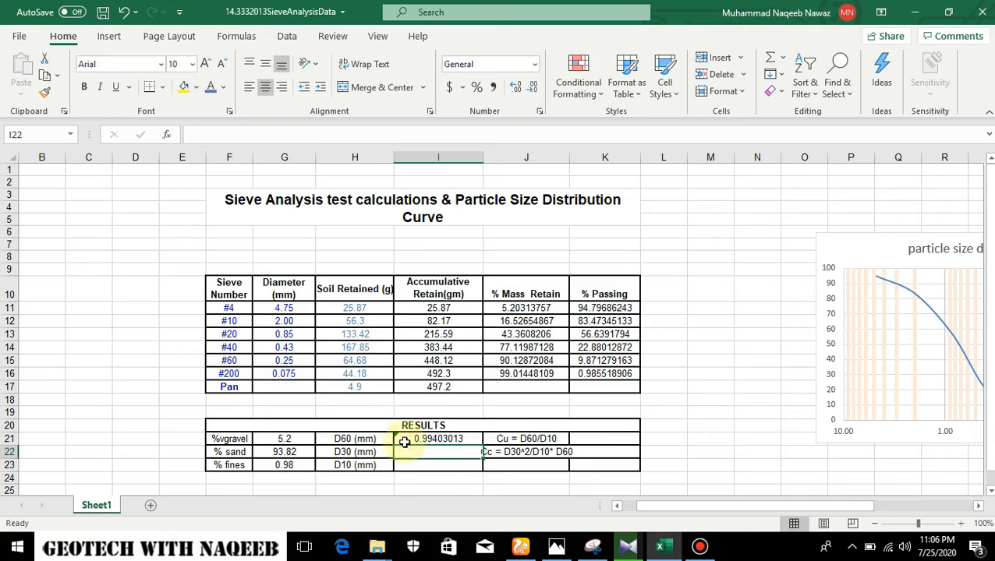
Step: Calculate D30 in cell I22 with the TREND function, using diameters G13:G14, % Passing K13:K14 and new x value 30
{"action": "type", "text": "="}
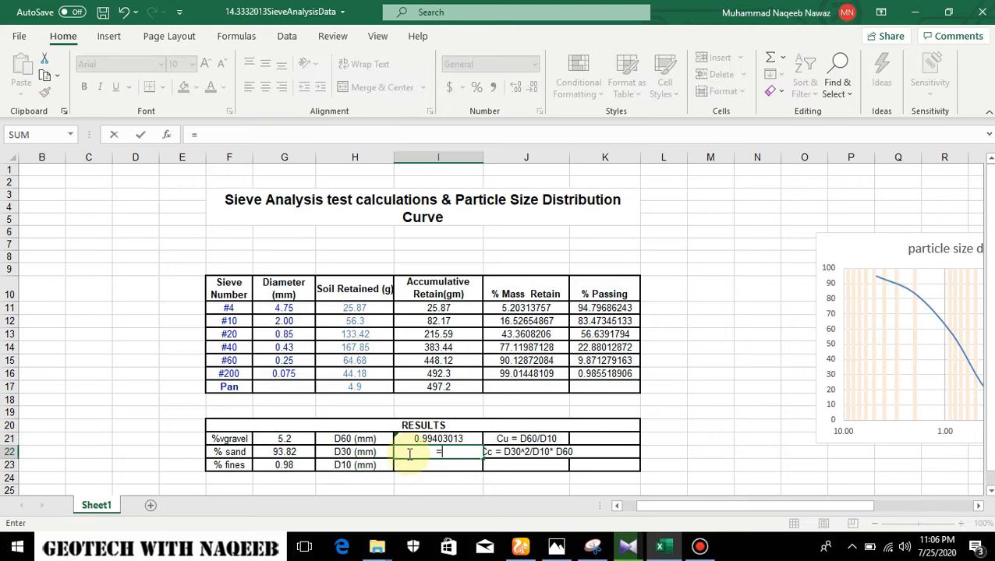
{"action": "type", "text": "tre"}
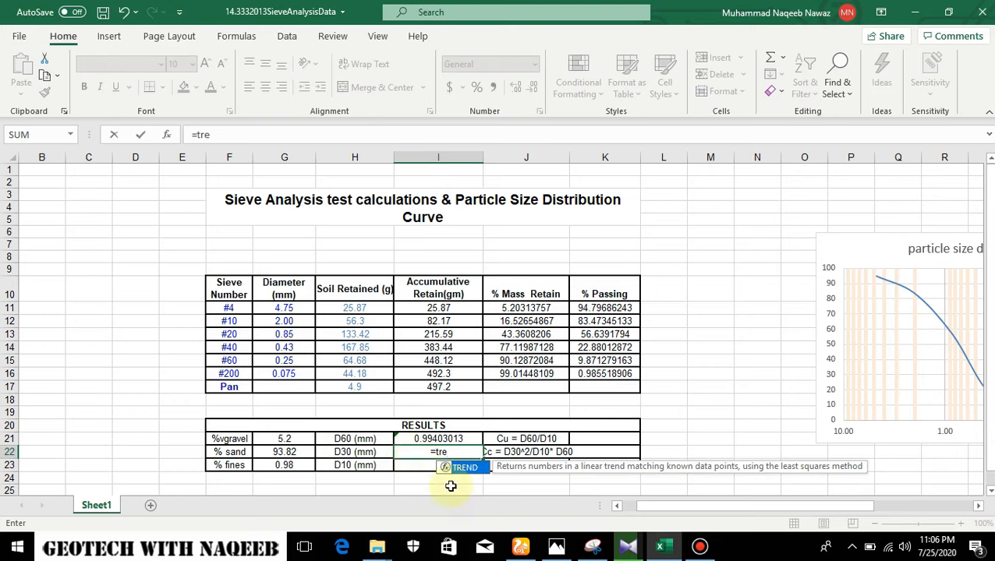
{"action": "double_click", "coordinate": [472, 468]}
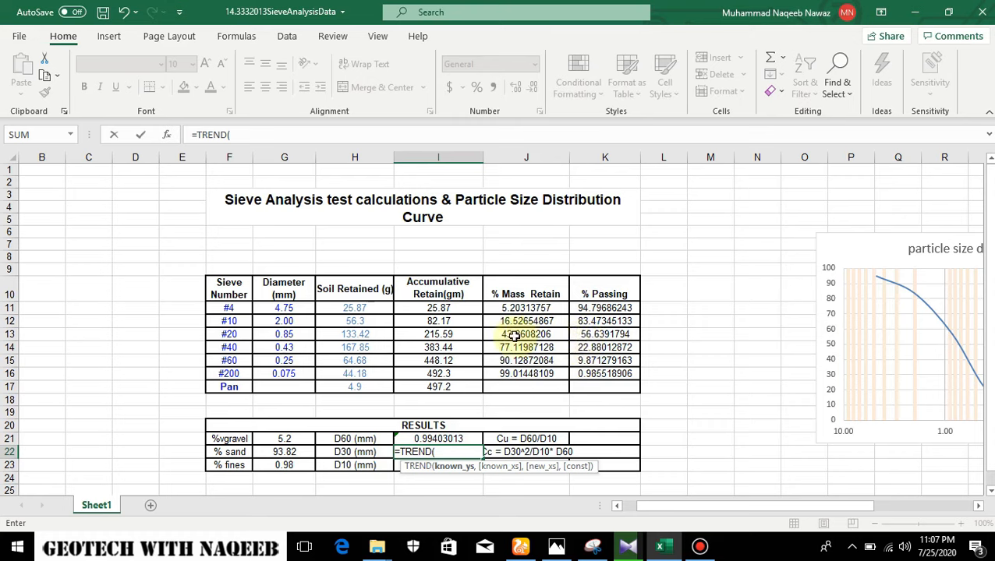
{"action": "left_click_drag", "start_coordinate": [290, 334], "coordinate": [290, 348]}
{"action": "type", "text": ","}
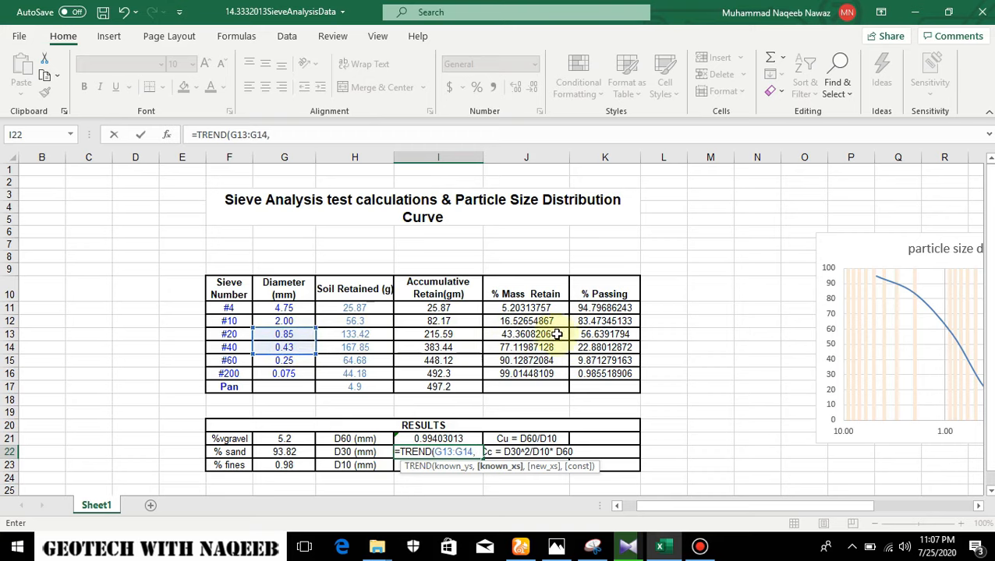
{"action": "left_click_drag", "start_coordinate": [581, 333], "coordinate": [581, 353]}
{"action": "type", "text": ","}
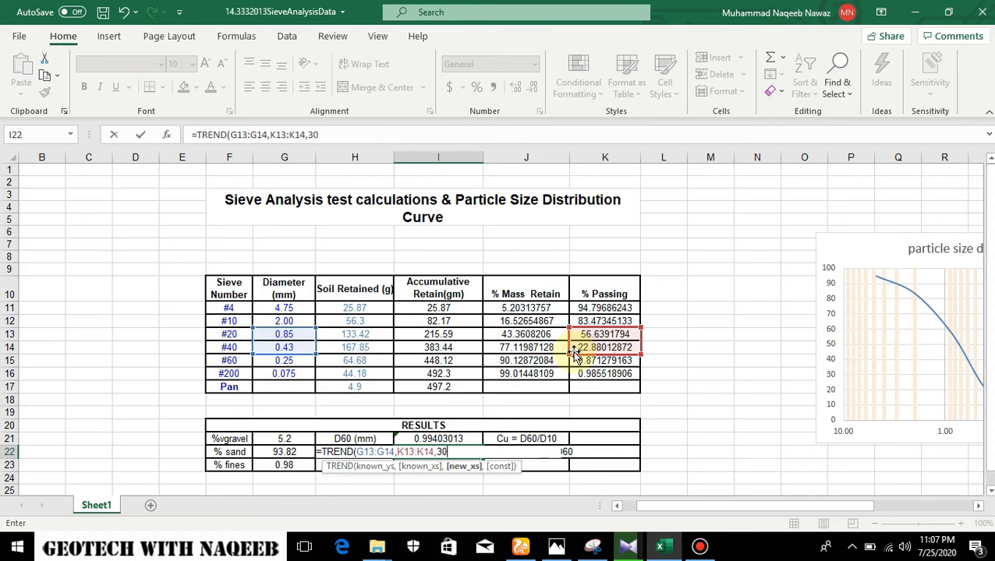
{"action": "type", "text": "30"}
{"action": "key", "text": "Return"}
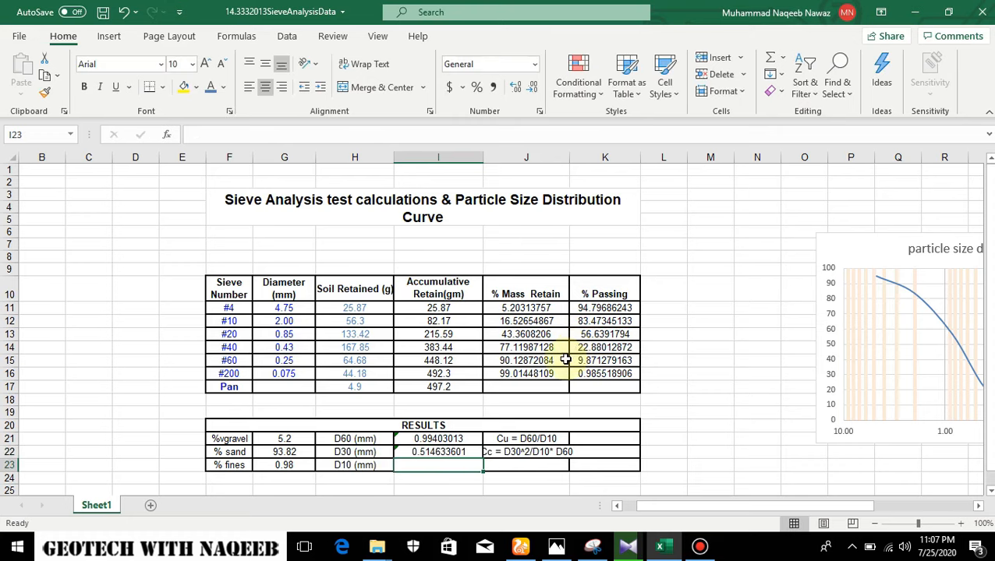
Step: Calculate D10 in cell I23 with the TREND function, using diameters G14:G15, % Passing K14:K15 and new x value 10
{"action": "double_click", "coordinate": [409, 466]}
{"action": "type", "text": "=tre"}
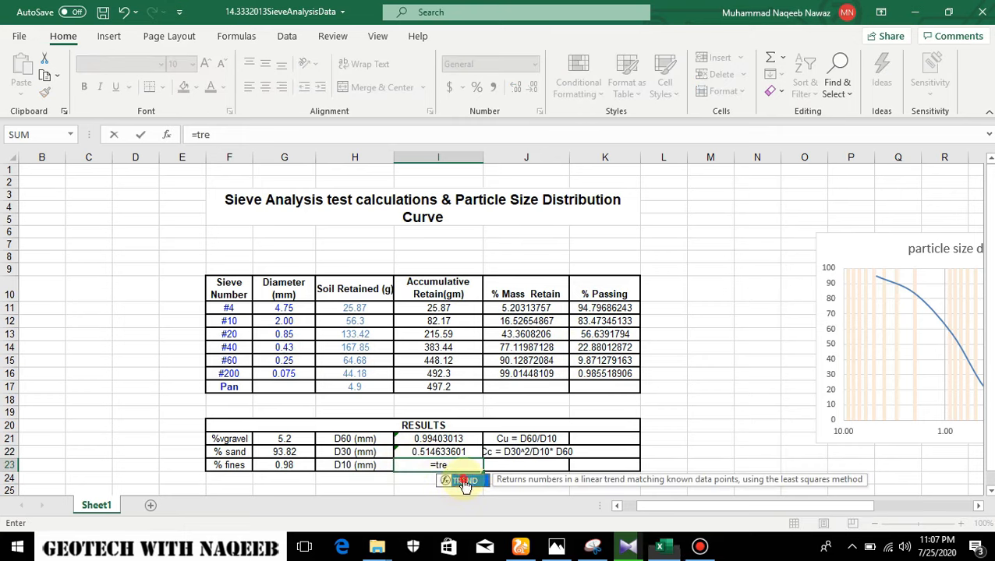
{"action": "double_click", "coordinate": [462, 481]}
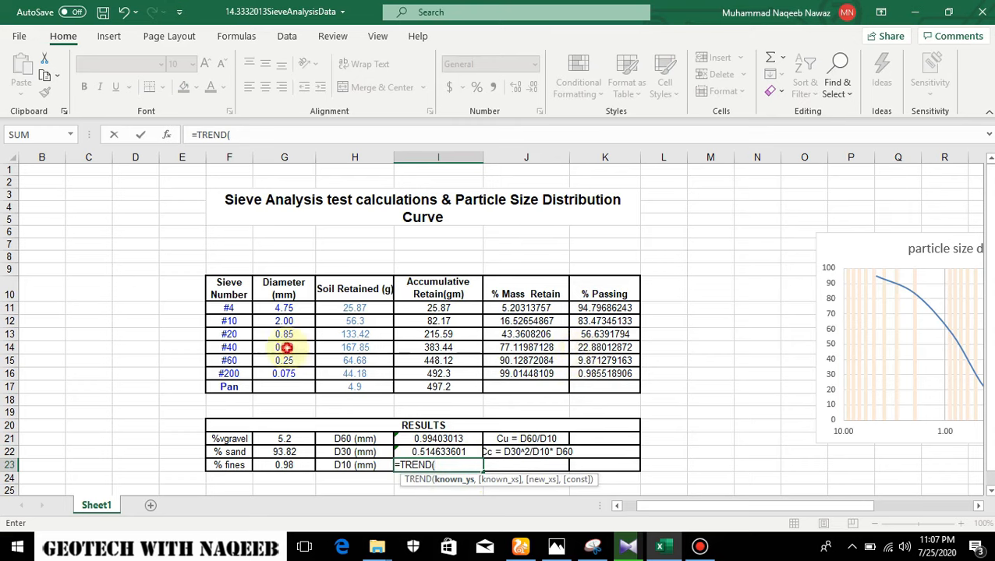
{"action": "left_click_drag", "start_coordinate": [287, 347], "coordinate": [286, 361]}
{"action": "type", "text": ","}
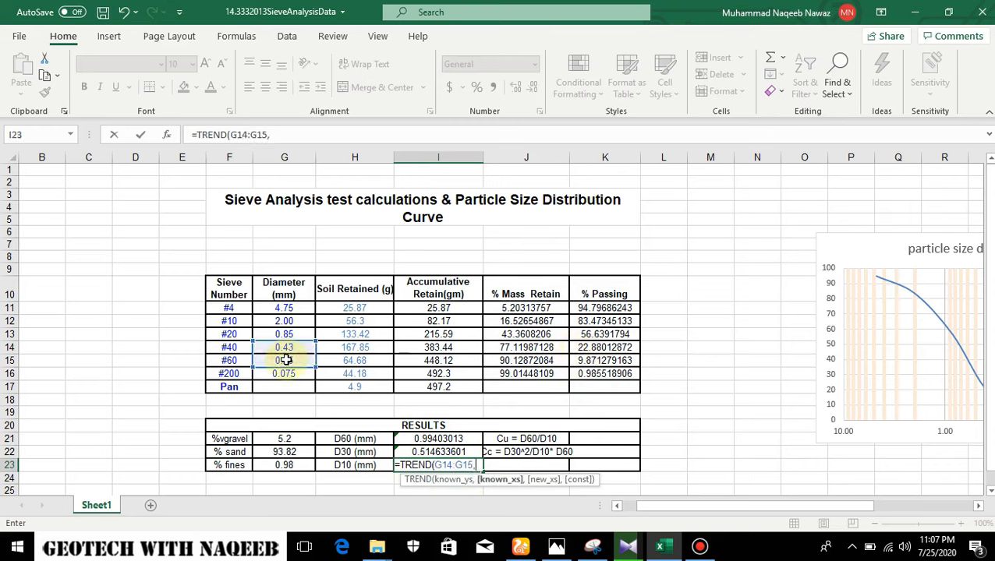
{"action": "left_click_drag", "start_coordinate": [595, 348], "coordinate": [596, 361]}
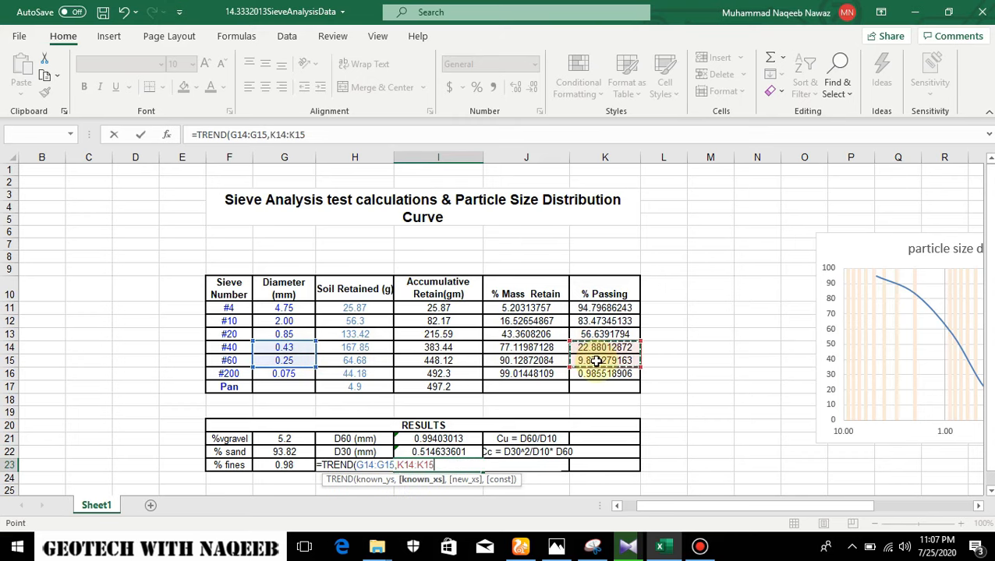
{"action": "type", "text": ","}
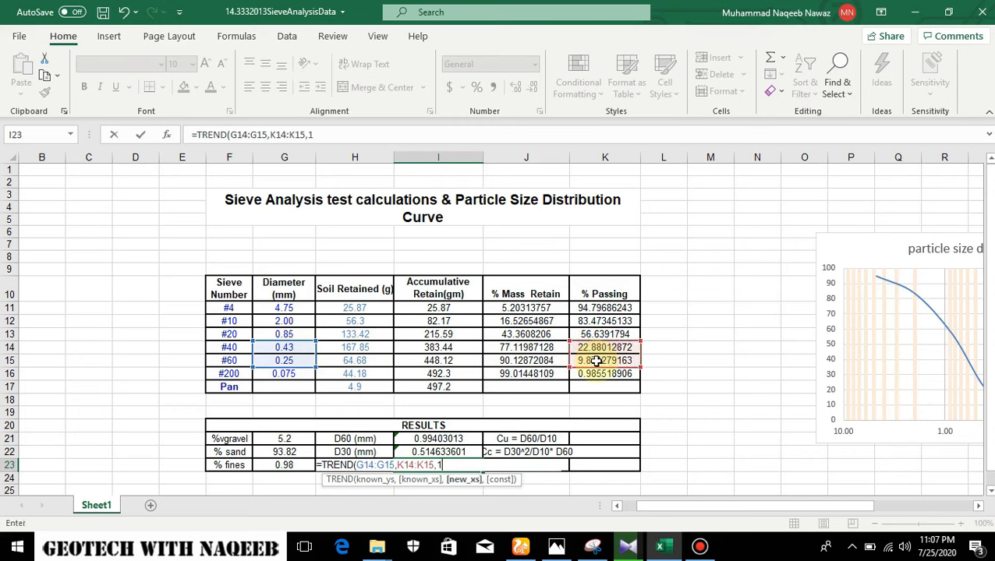
{"action": "type", "text": "10)"}
{"action": "key", "text": "Return"}
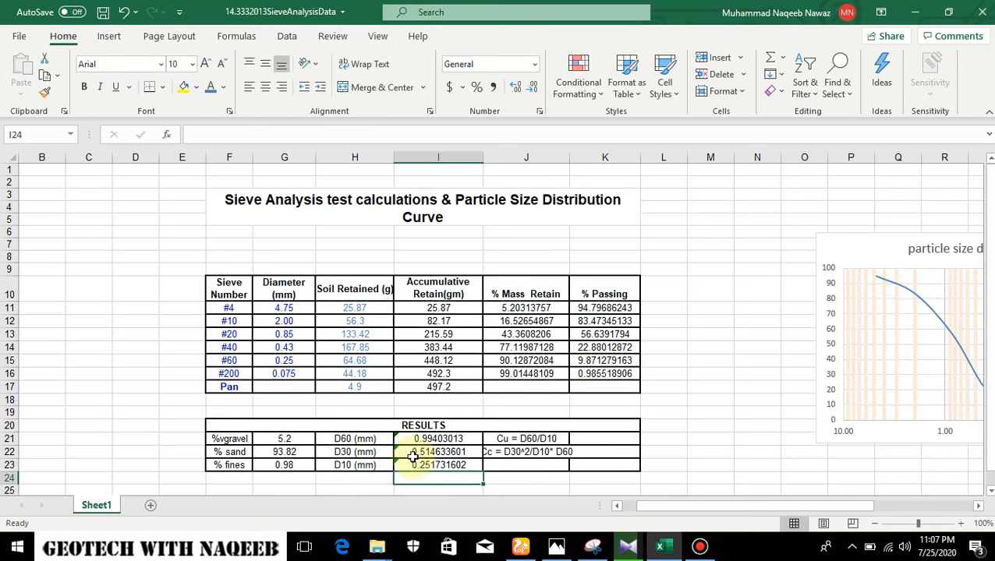
Step: Calculate Cu in cell K21 by dividing D60 by D10 with the formula =I21/I23
{"action": "scroll", "coordinate": [413, 457], "scroll_direction": "down", "scroll_amount": 1}
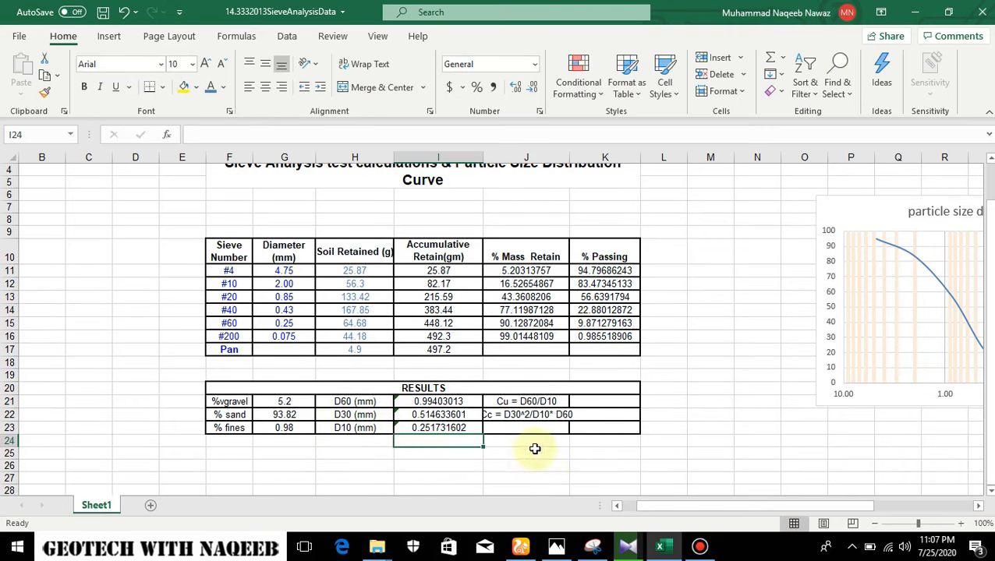
{"action": "left_click", "coordinate": [599, 402]}
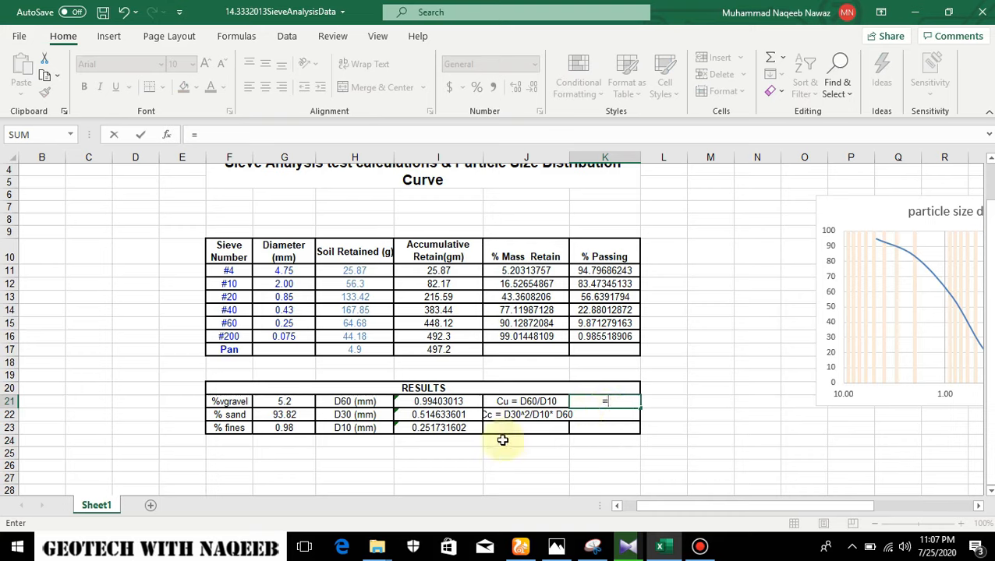
{"action": "left_click", "coordinate": [428, 402]}
{"action": "type", "text": "/"}
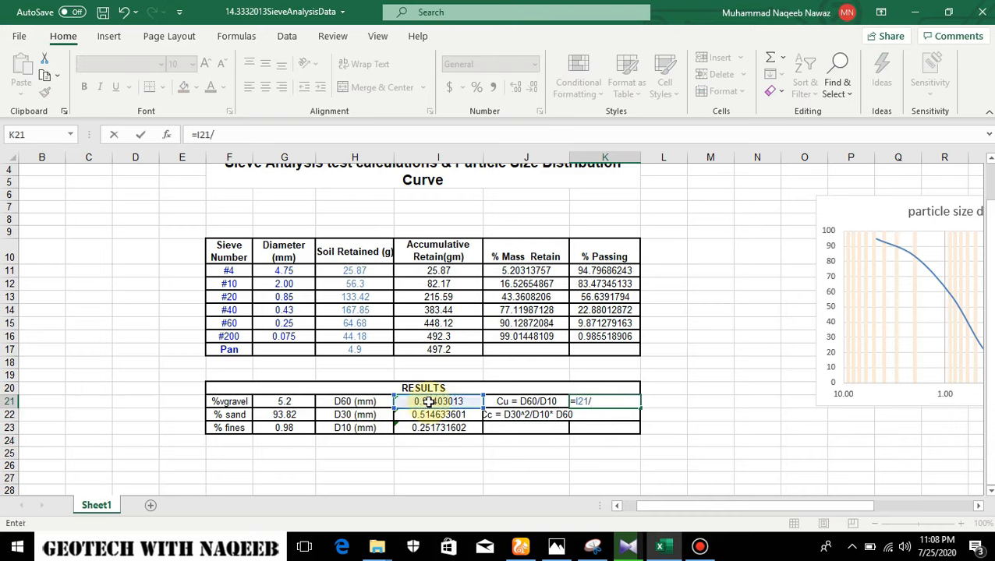
{"action": "left_click", "coordinate": [446, 428]}
{"action": "key", "text": "Return"}
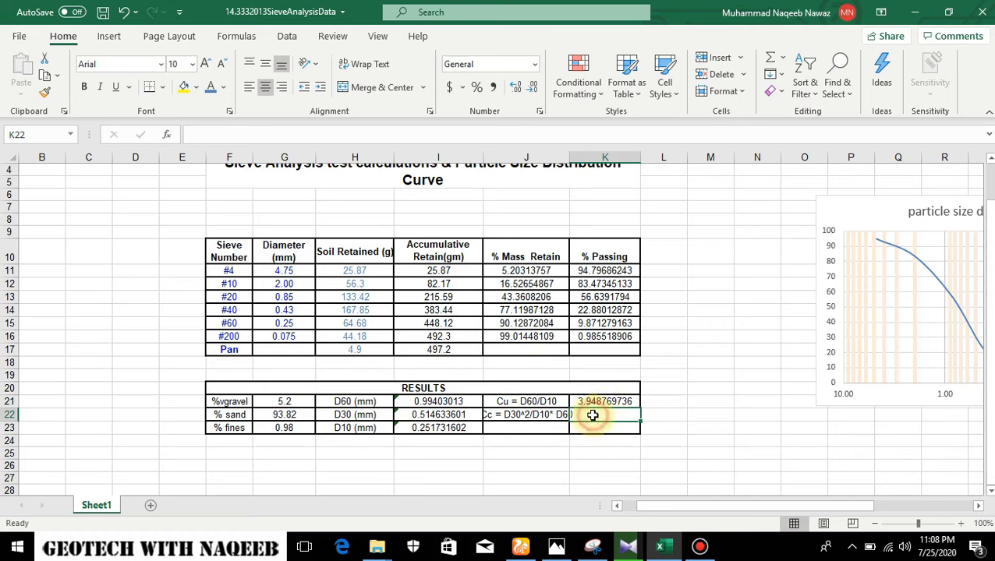
Step: Calculate Cc in cell K22 with the formula =(I22*I22)/(I21*I23)
{"action": "type", "text": "=("}
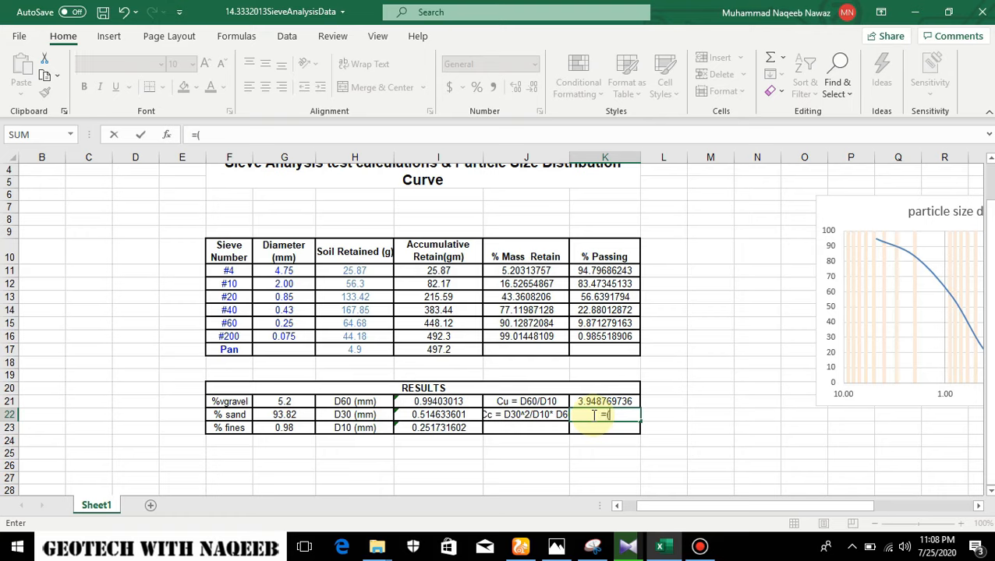
{"action": "left_click", "coordinate": [442, 415]}
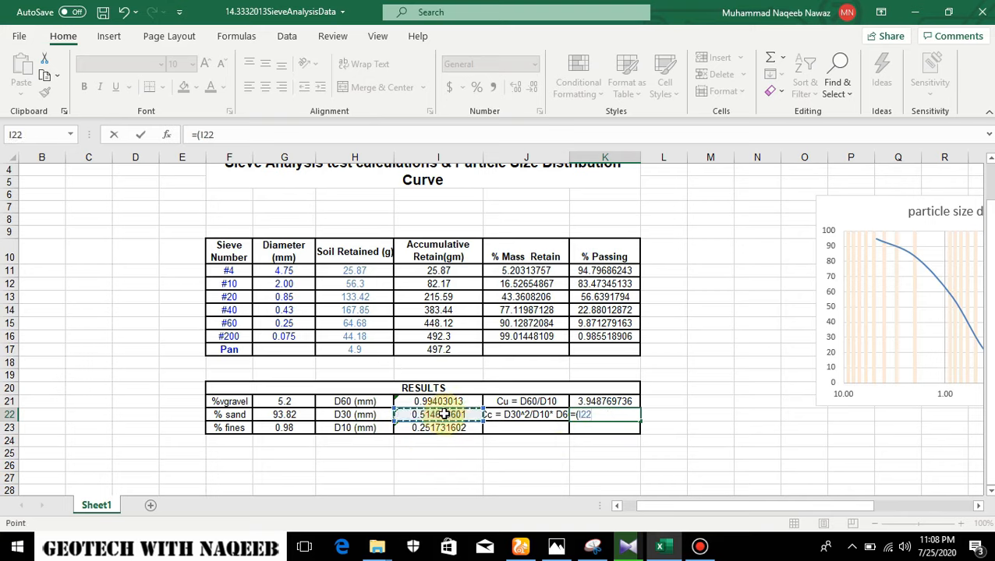
{"action": "type", "text": "*"}
{"action": "left_click", "coordinate": [442, 415]}
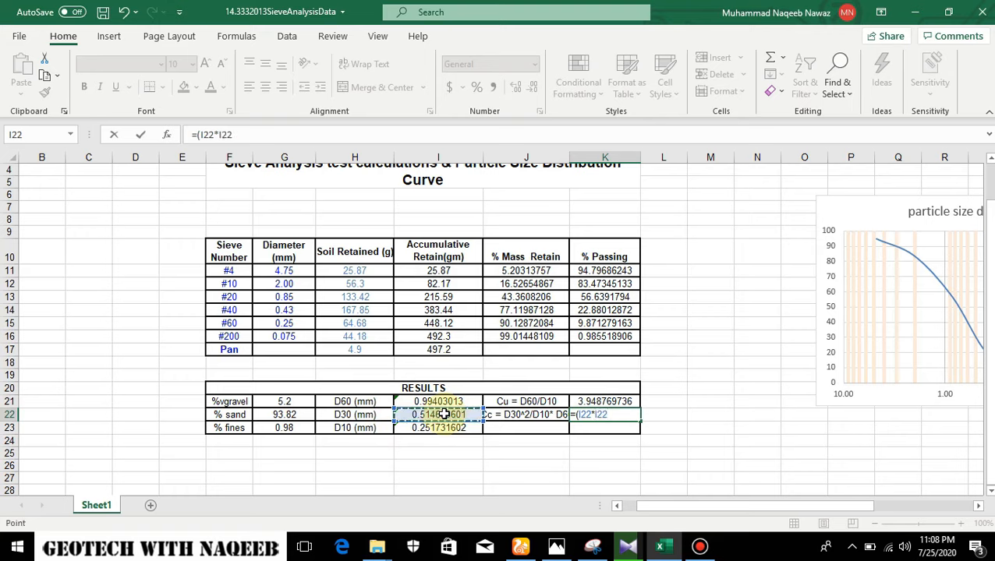
{"action": "type", "text": ")/("}
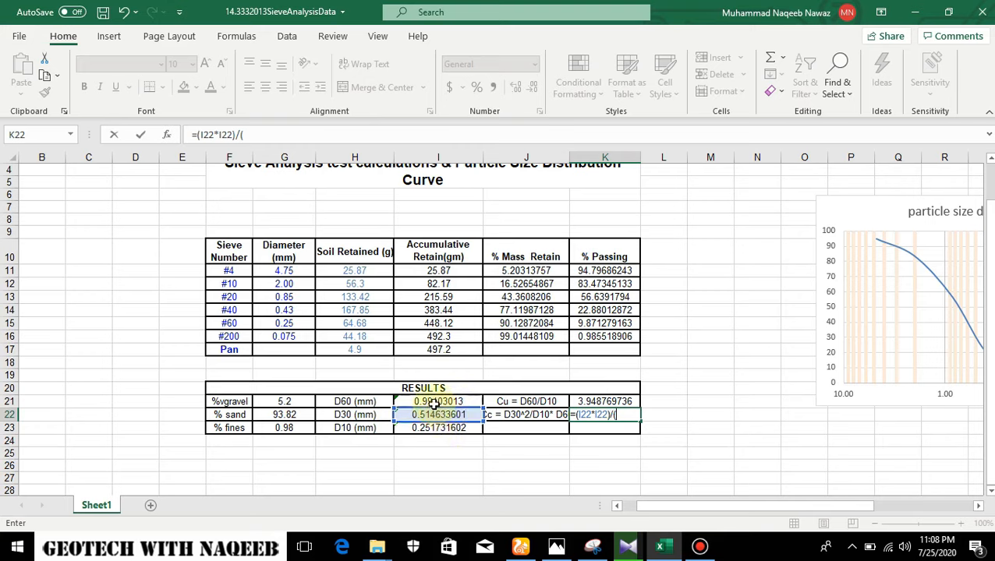
{"action": "left_click", "coordinate": [434, 400]}
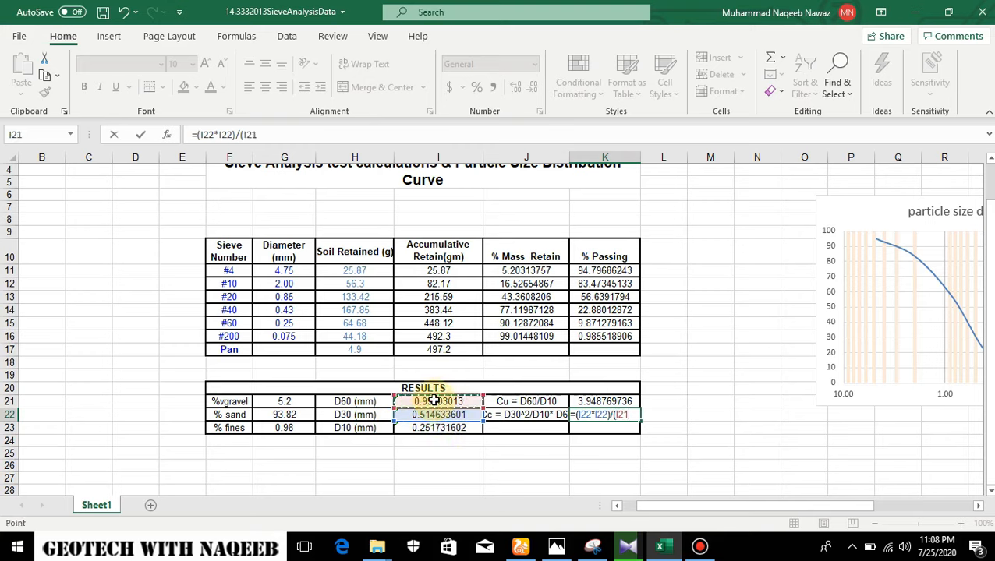
{"action": "type", "text": "*"}
{"action": "left_click", "coordinate": [421, 431]}
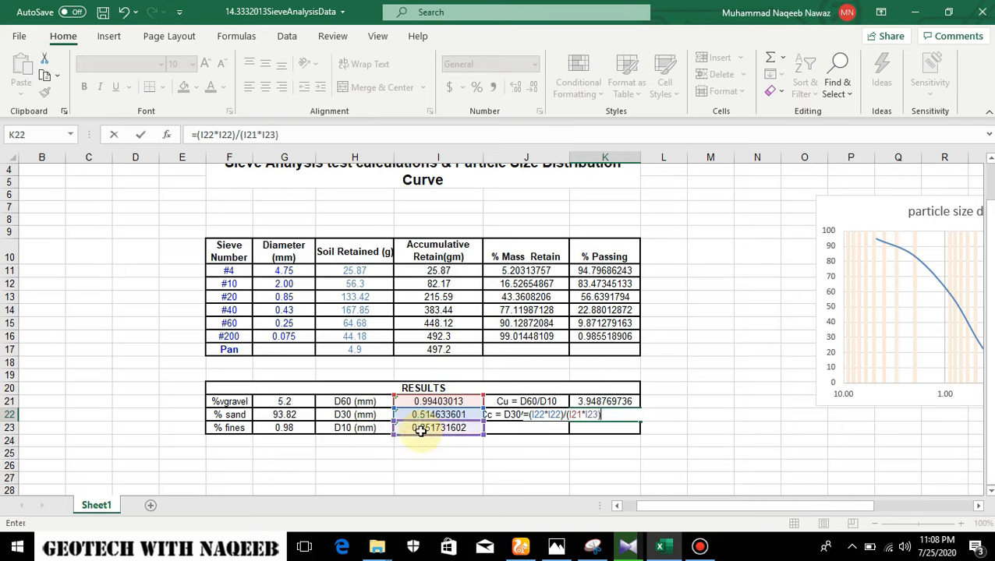
{"action": "key", "text": "Return"}
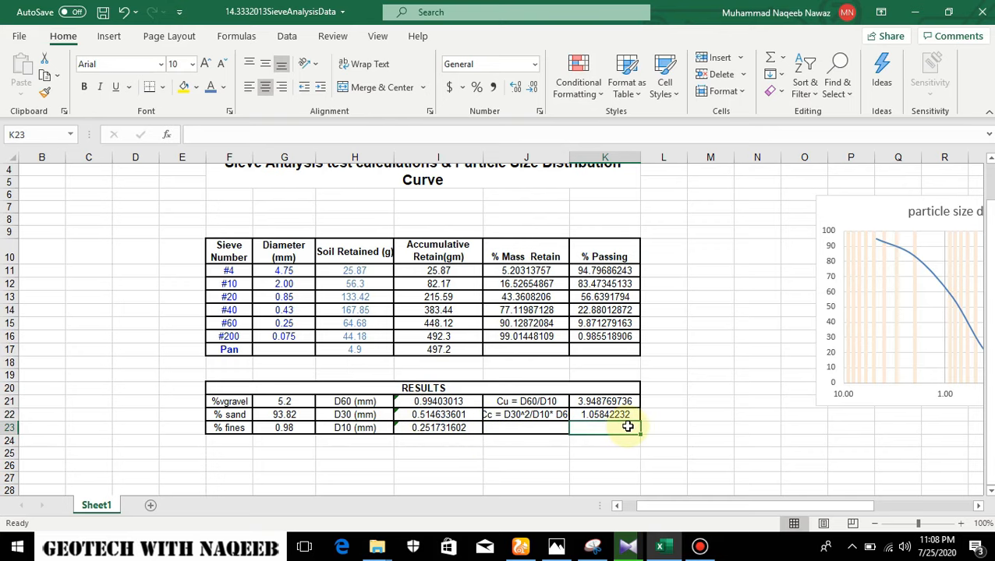
Step: Enter the first D60 guide-line point below the chart, with 10 in cell M24 and 60 in cell N24
{"action": "left_click_drag", "start_coordinate": [696, 506], "coordinate": [753, 507]}
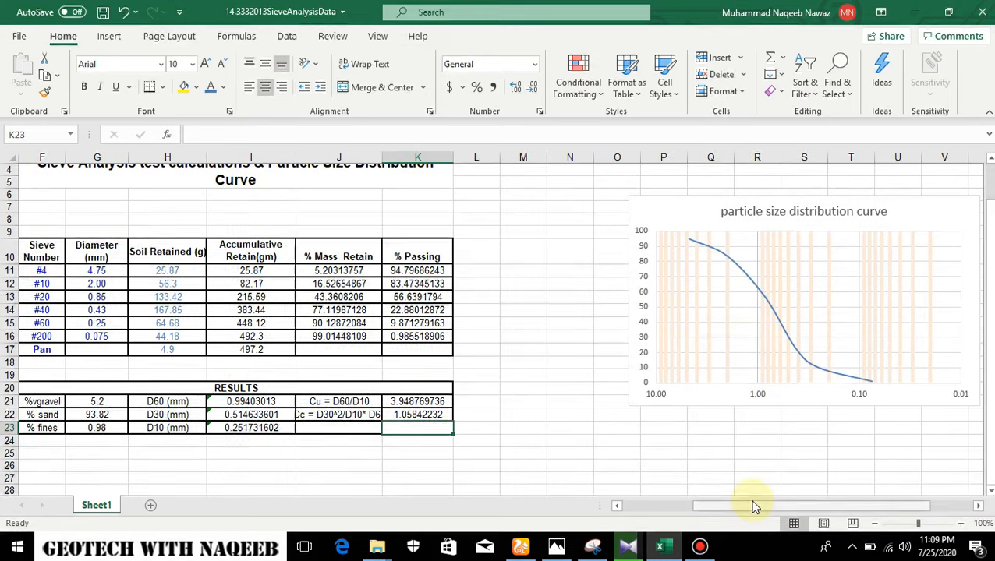
{"action": "left_click_drag", "start_coordinate": [755, 505], "coordinate": [732, 507]}
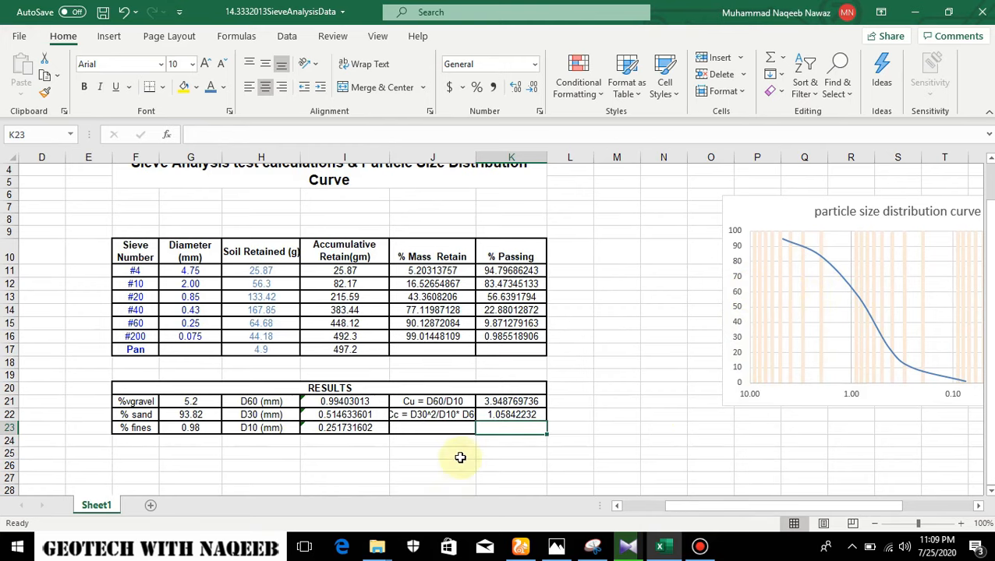
{"action": "scroll", "coordinate": [460, 457], "scroll_direction": "down", "scroll_amount": 3}
{"action": "left_click", "coordinate": [198, 353]}
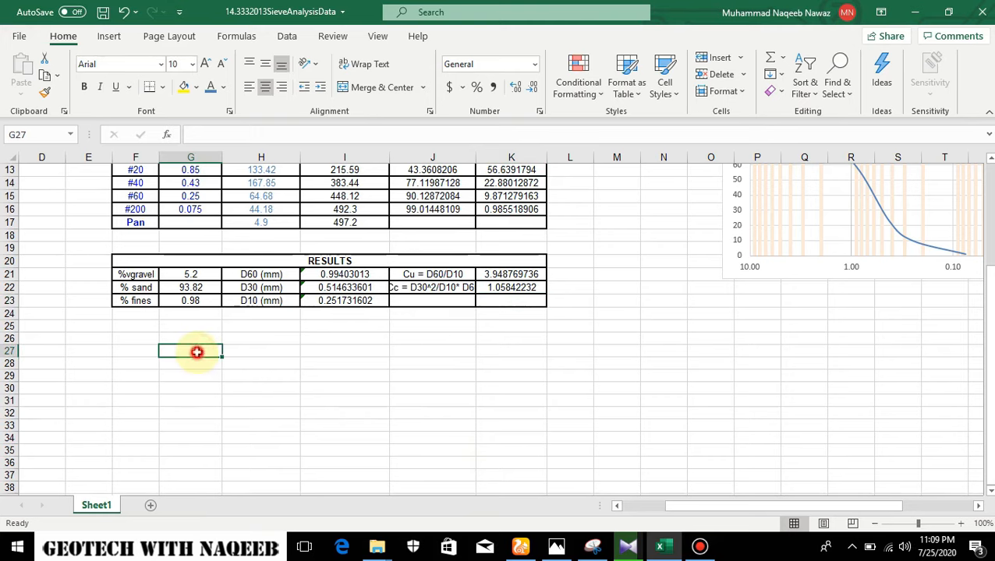
{"action": "scroll", "coordinate": [331, 390], "scroll_direction": "up", "scroll_amount": 3}
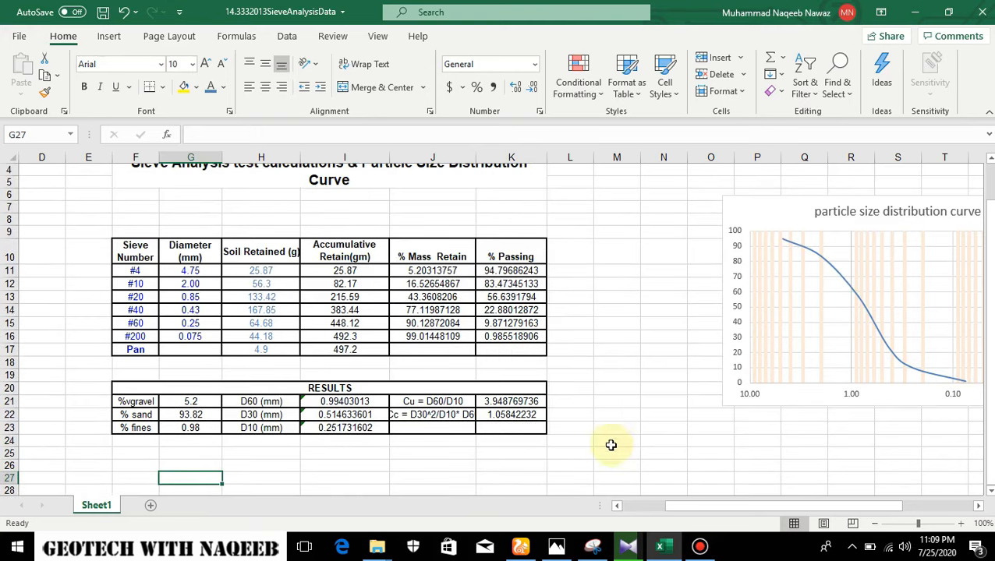
{"action": "left_click", "coordinate": [610, 440]}
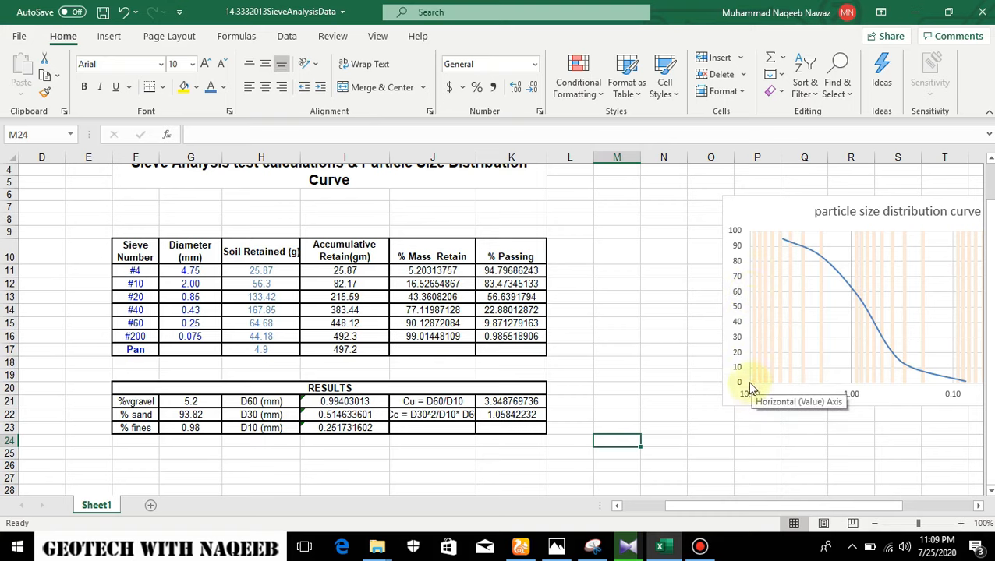
{"action": "type", "text": "1"}
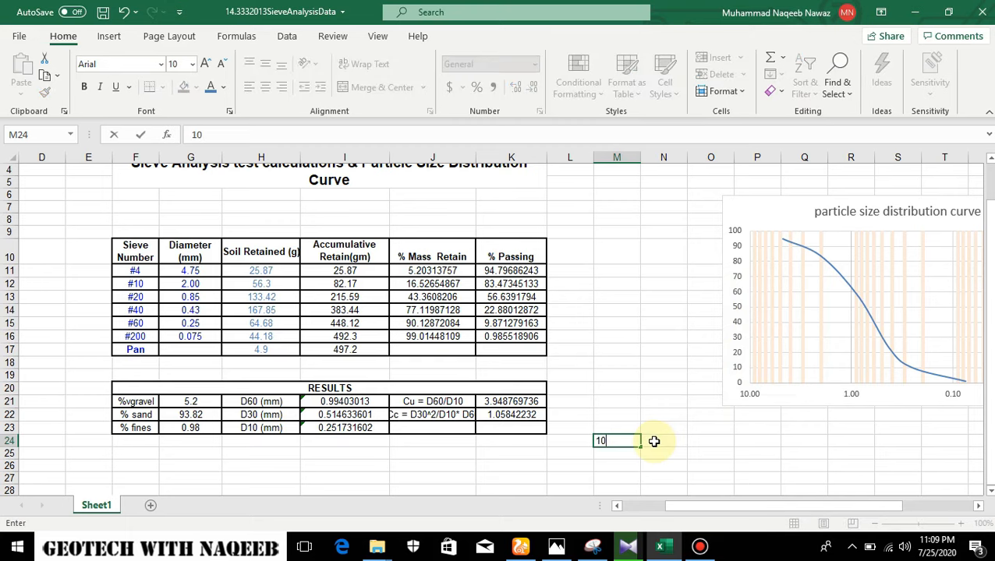
{"action": "type", "text": "0"}
{"action": "key", "text": "Tab"}
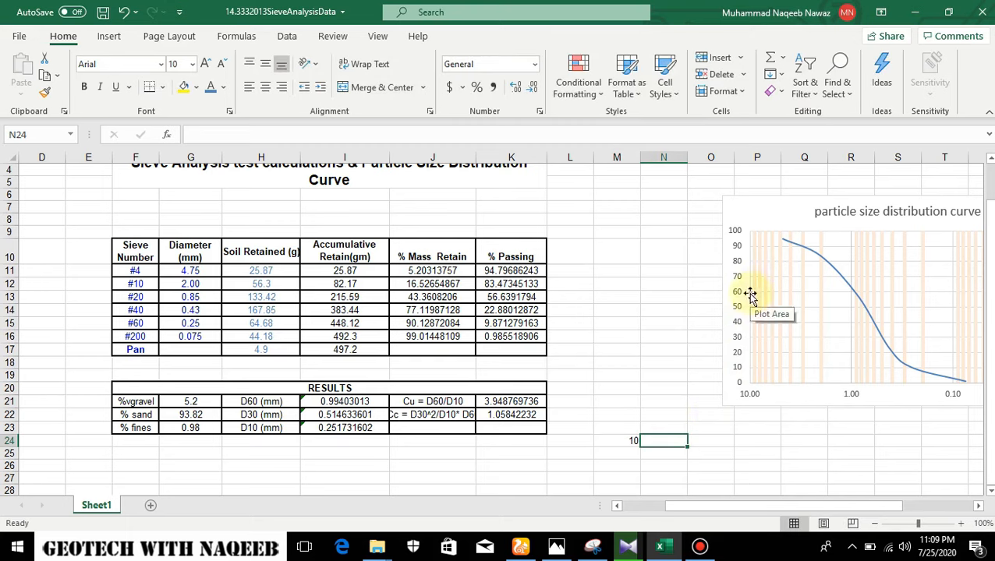
{"action": "type", "text": "60"}
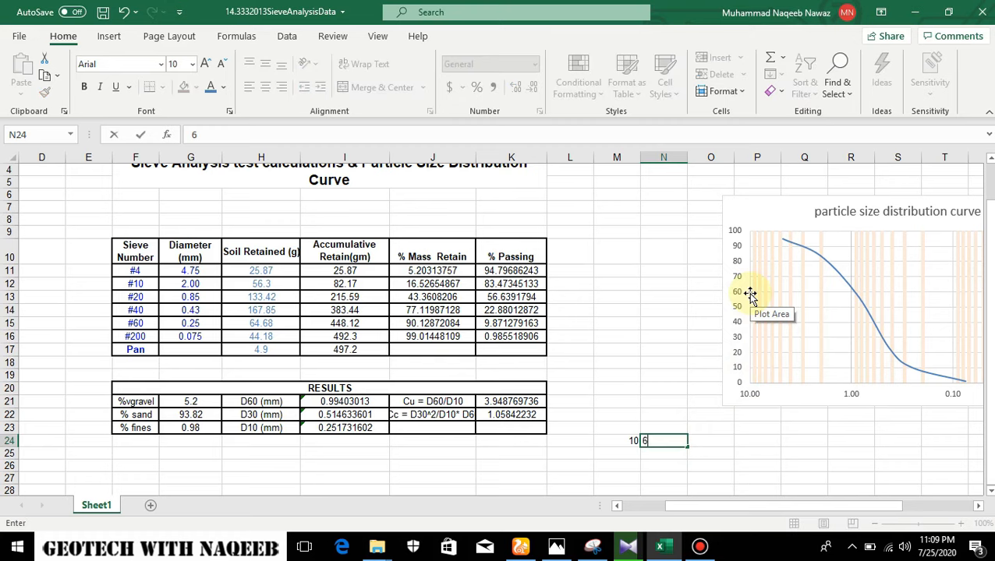
{"action": "left_click", "coordinate": [631, 453]}
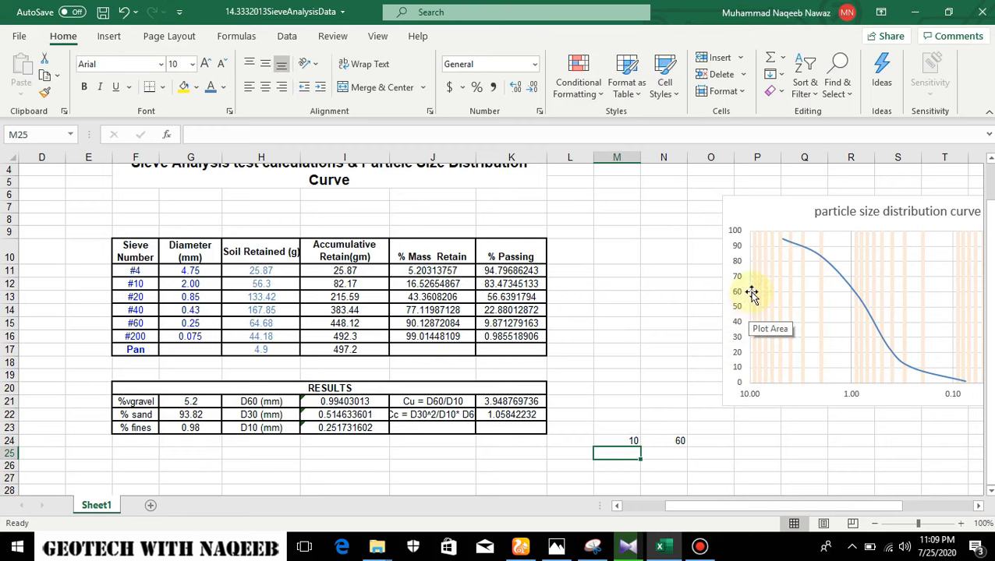
Step: Enter the second point of the horizontal D60 guide line, with =I21 in cell M25 and 60 in cell N25
{"action": "mouse_move", "coordinate": [853, 296]}
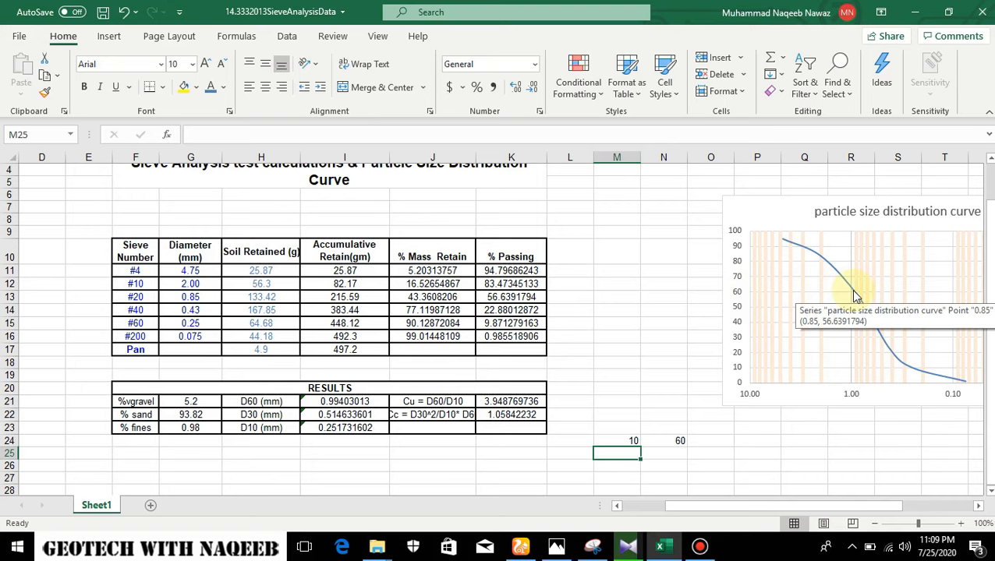
{"action": "left_click", "coordinate": [674, 455]}
{"action": "type", "text": "60"}
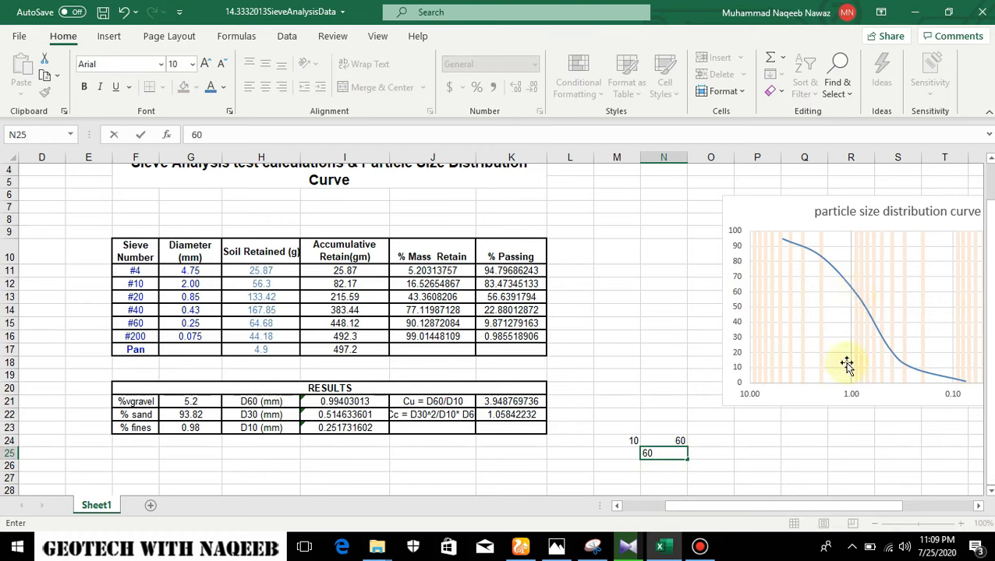
{"action": "left_click", "coordinate": [623, 453]}
{"action": "type", "text": "="}
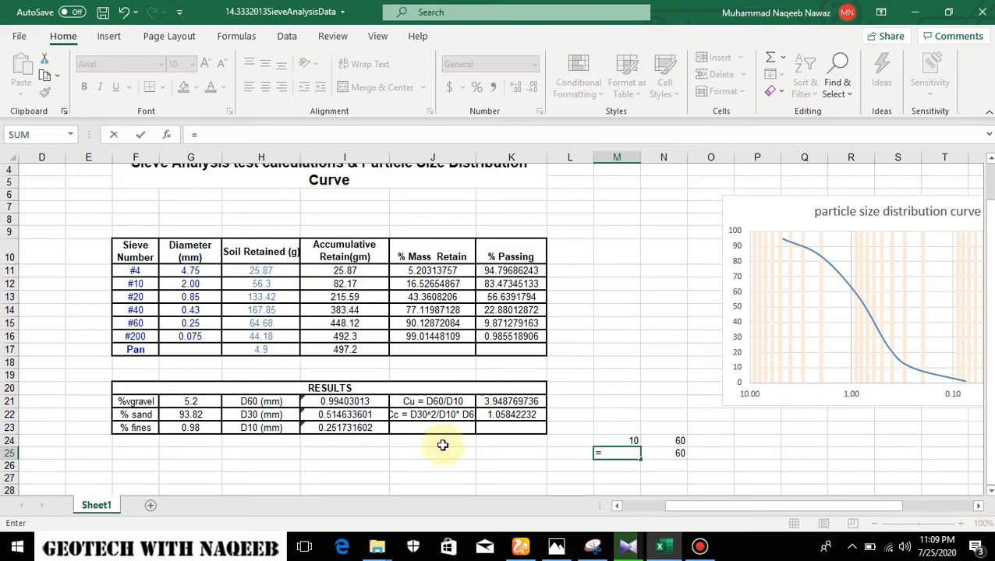
{"action": "left_click", "coordinate": [357, 402]}
{"action": "key", "text": "Return"}
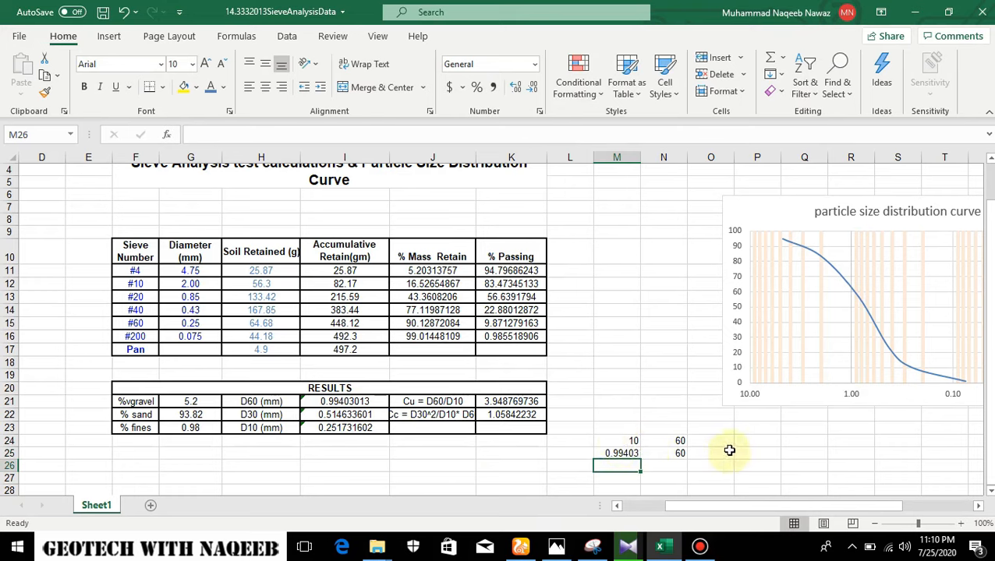
Step: Enter the first point of the vertical D60 guide line, with =I21 in cell P24 and 0 in cell Q24
{"action": "left_click", "coordinate": [757, 442]}
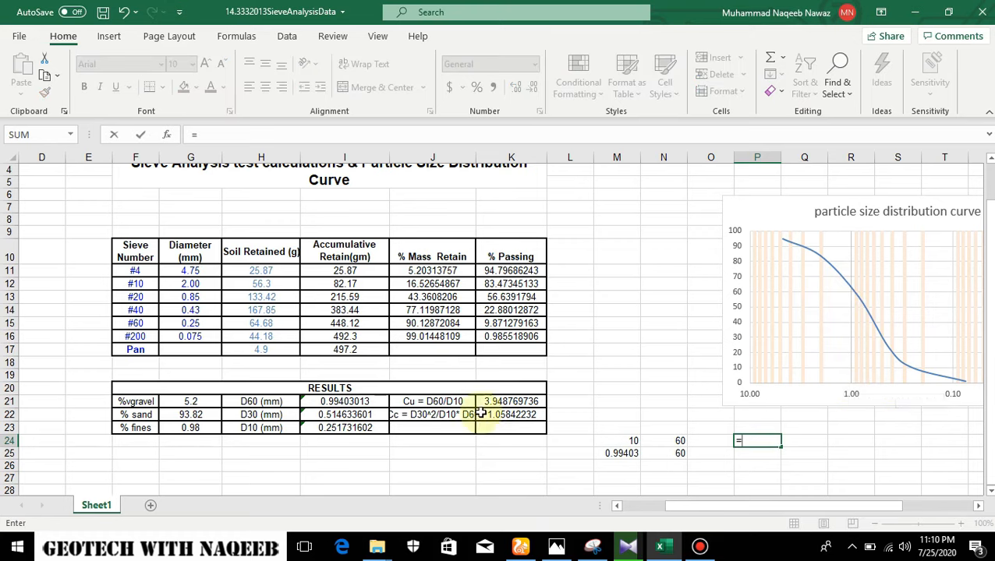
{"action": "left_click", "coordinate": [348, 402]}
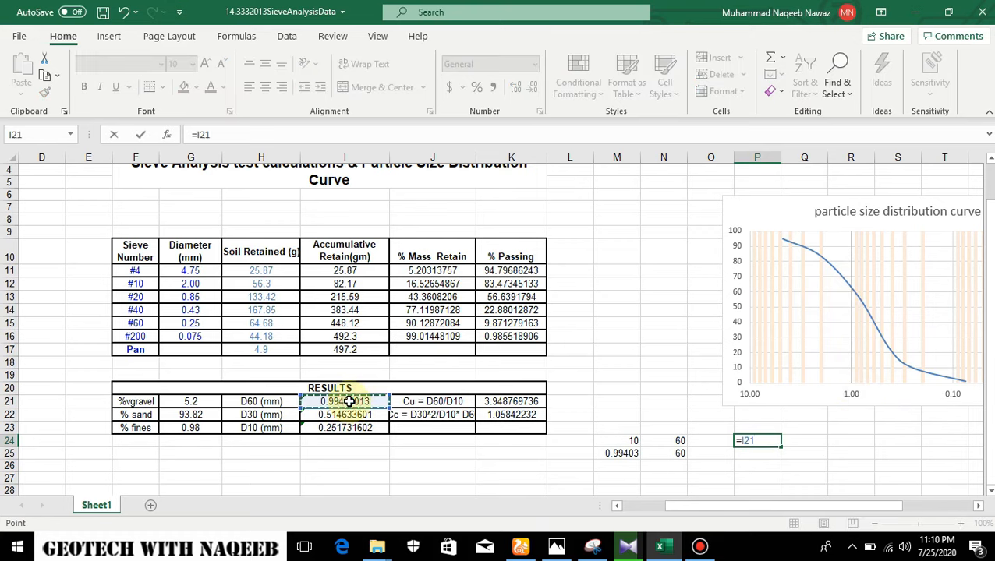
{"action": "key", "text": "Return"}
{"action": "left_click", "coordinate": [801, 441]}
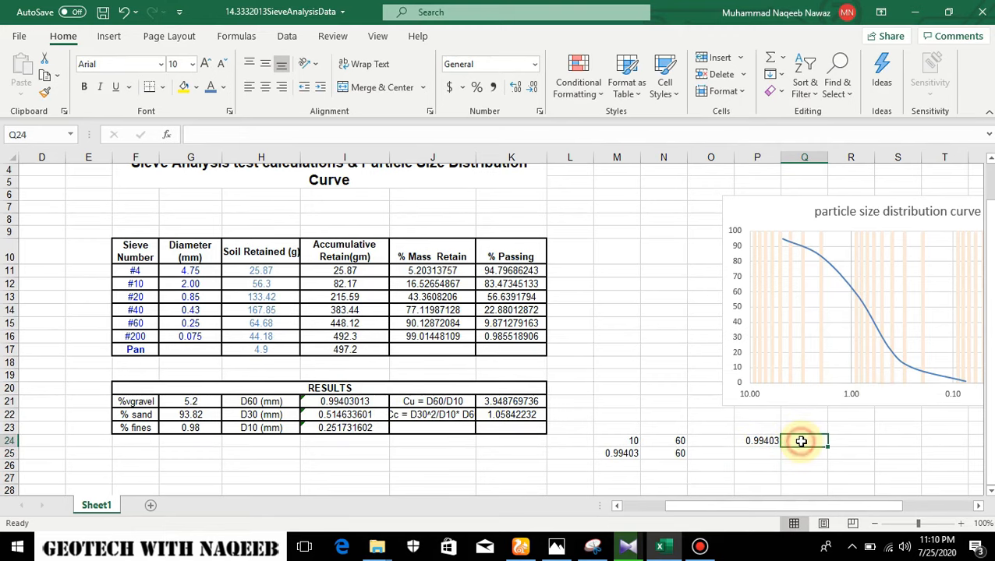
{"action": "type", "text": "0"}
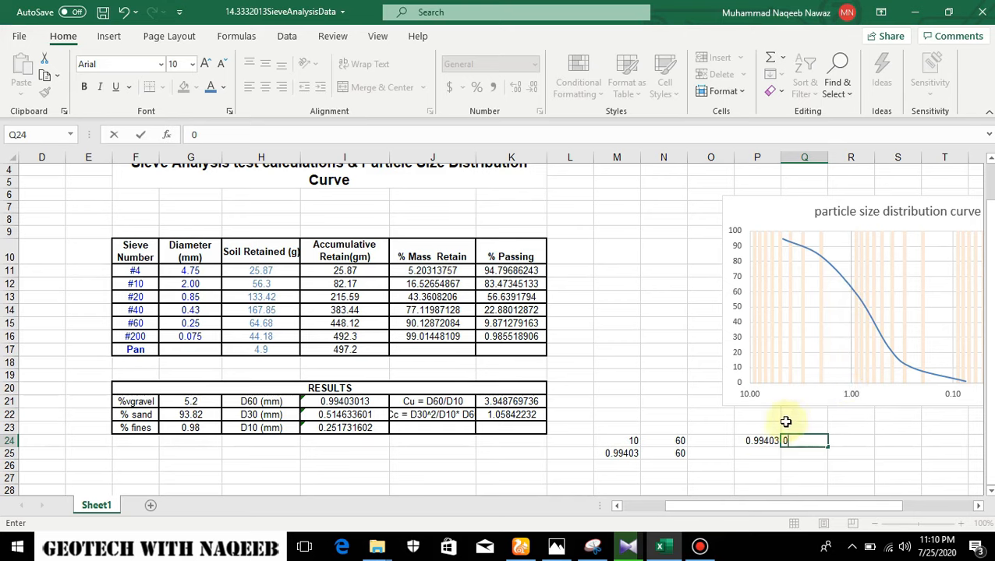
Step: Enter the second point of the vertical D60 guide line, with =I21 in cell P25 and 60 in cell Q25
{"action": "left_click", "coordinate": [754, 451]}
{"action": "type", "text": "="}
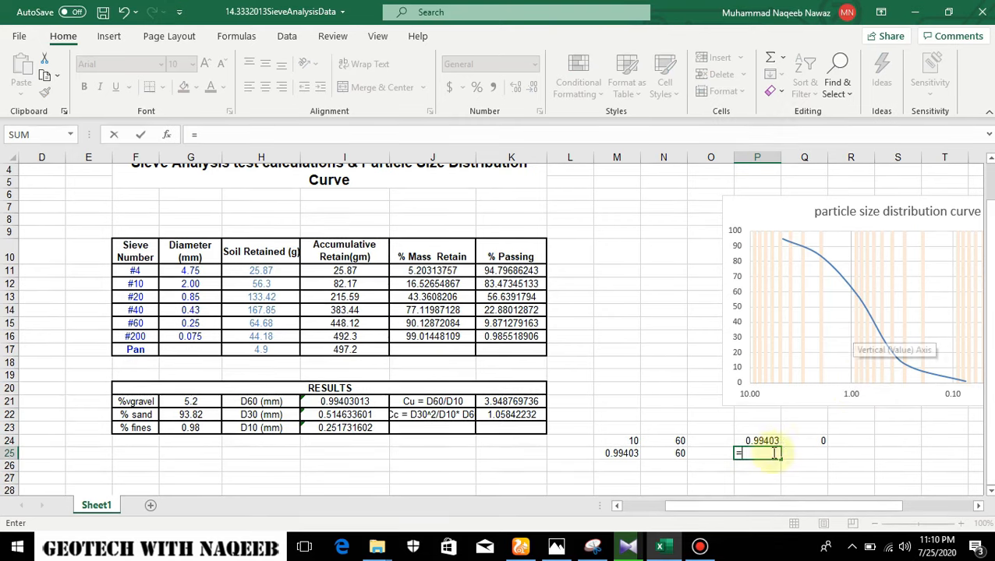
{"action": "left_click", "coordinate": [341, 401]}
{"action": "key", "text": "Return"}
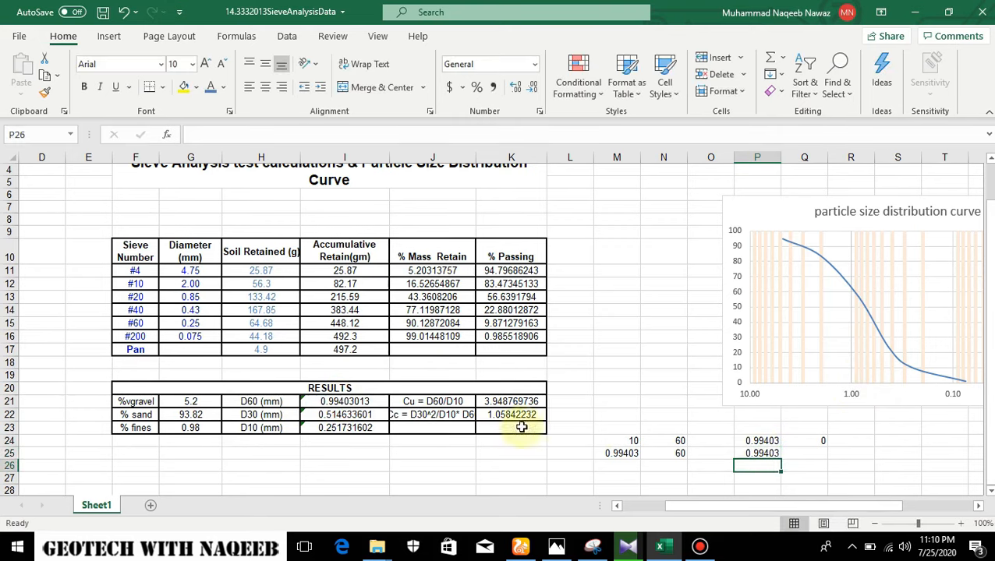
{"action": "left_click", "coordinate": [806, 453]}
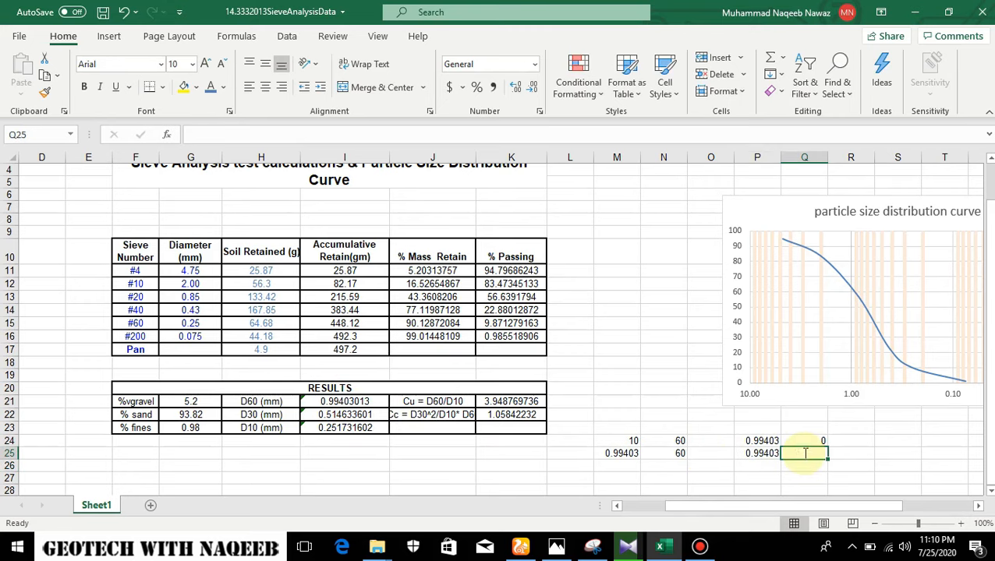
{"action": "type", "text": "60"}
{"action": "key", "text": "Return"}
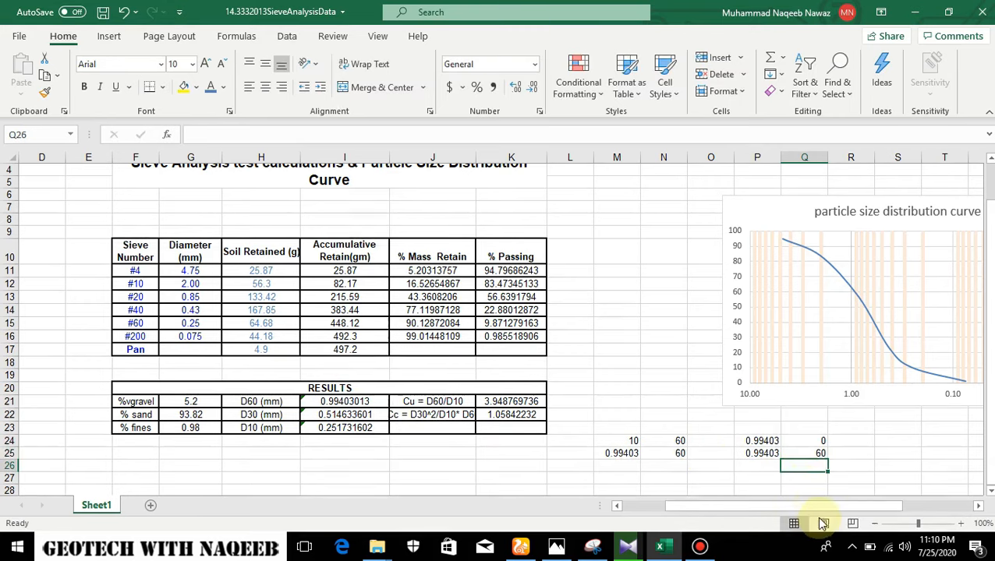
Step: Add the horizontal D60 guide line to the chart as a new series with X values M24:M25 and Y values N24:N25
{"action": "right_click", "coordinate": [833, 327]}
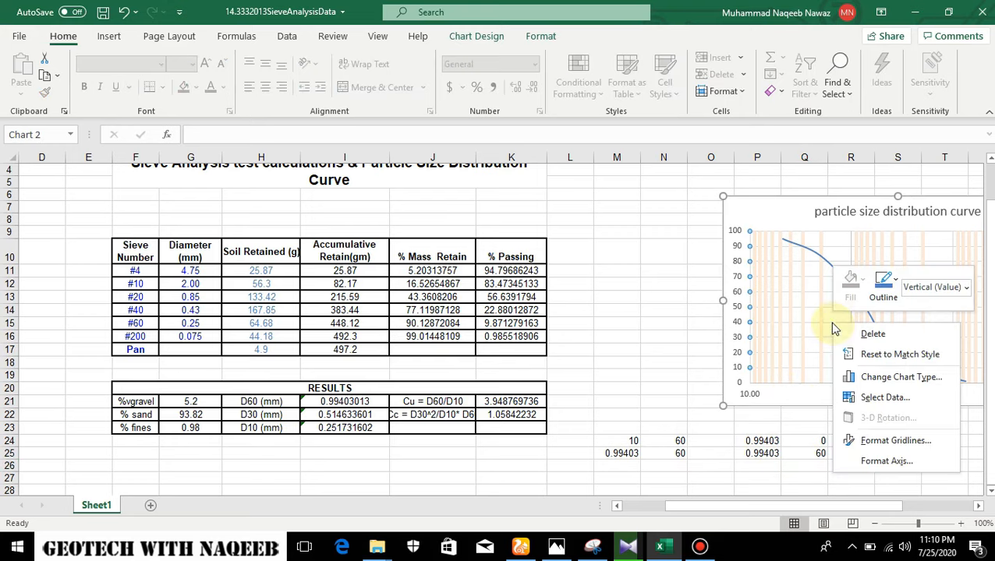
{"action": "left_click", "coordinate": [869, 397]}
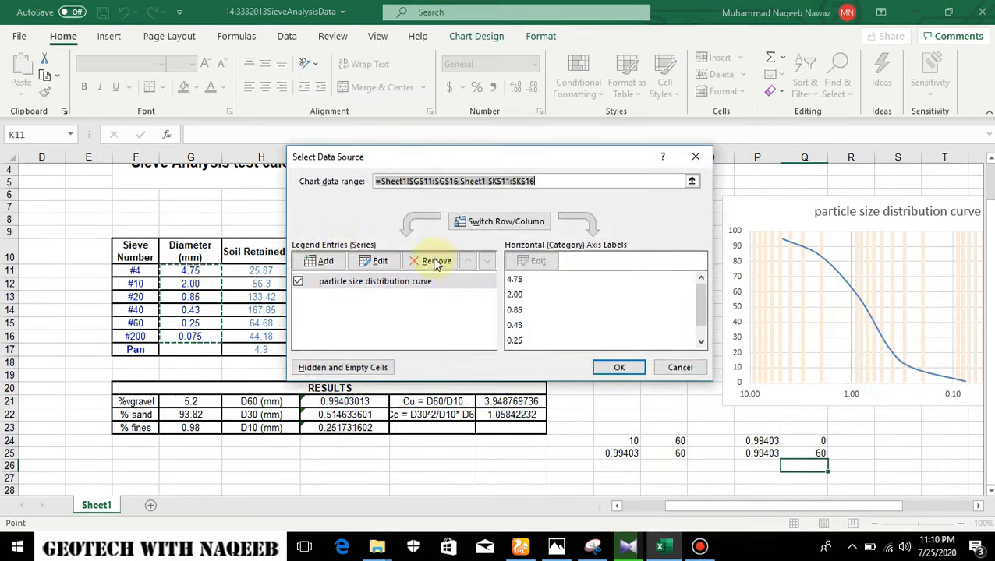
{"action": "left_click", "coordinate": [325, 260]}
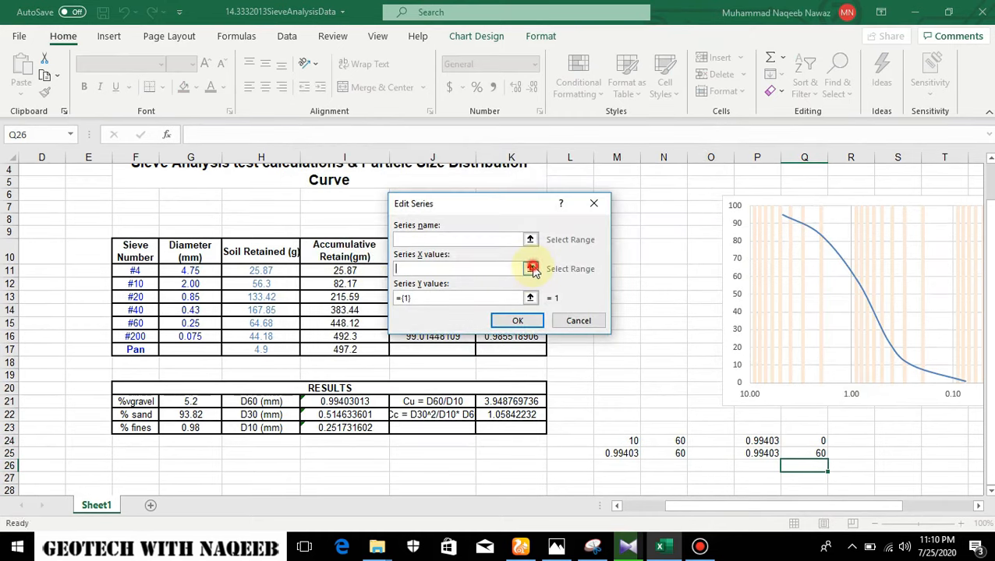
{"action": "left_click", "coordinate": [529, 268]}
{"action": "left_click_drag", "start_coordinate": [633, 441], "coordinate": [635, 454]}
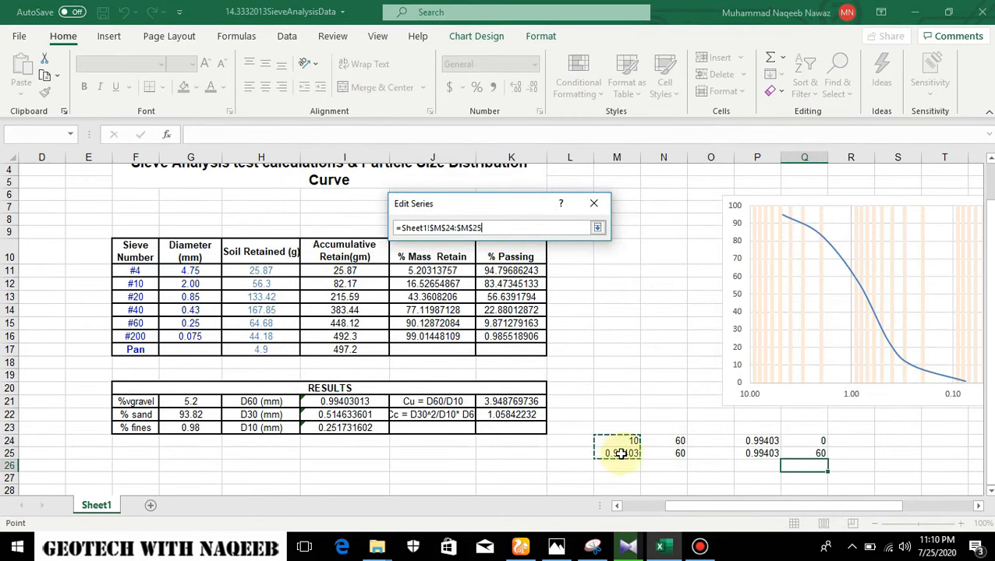
{"action": "left_click", "coordinate": [597, 229]}
{"action": "left_click", "coordinate": [530, 299]}
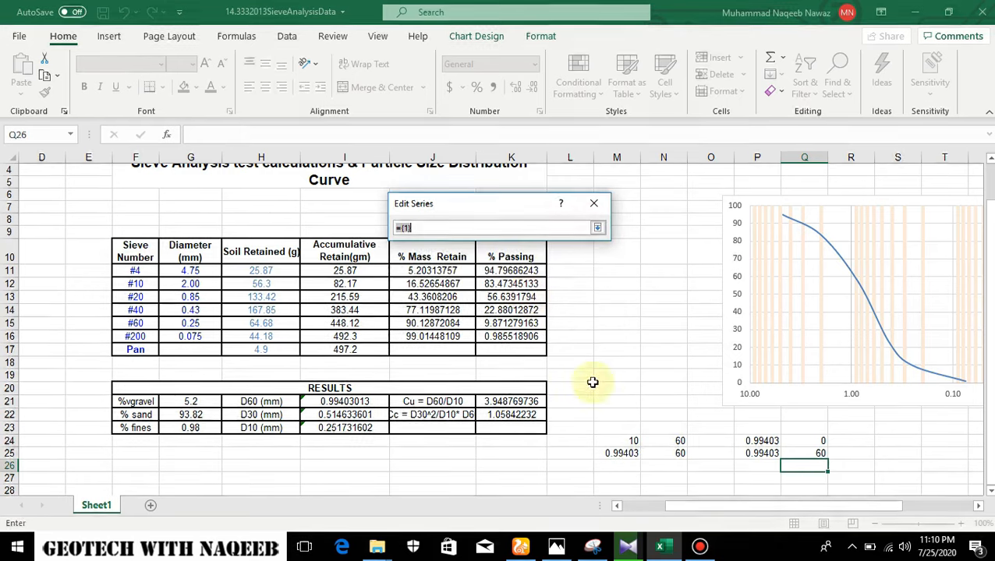
{"action": "left_click_drag", "start_coordinate": [677, 439], "coordinate": [671, 452]}
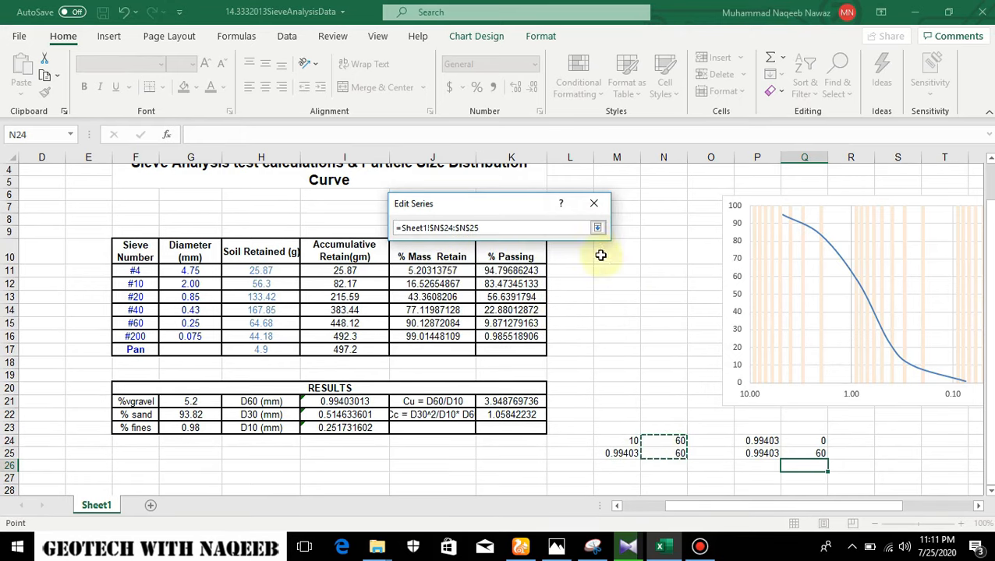
{"action": "left_click", "coordinate": [596, 228]}
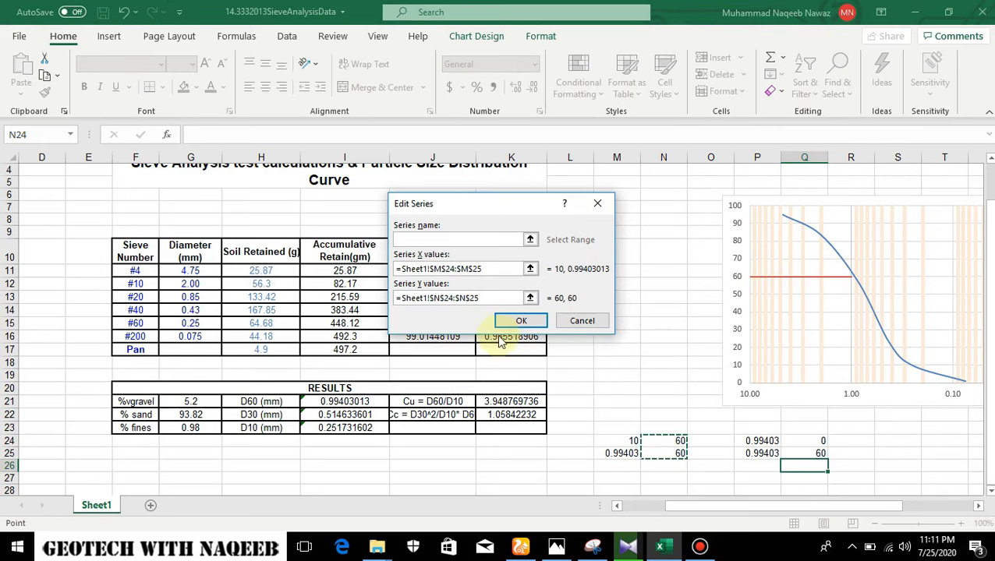
{"action": "left_click", "coordinate": [521, 321]}
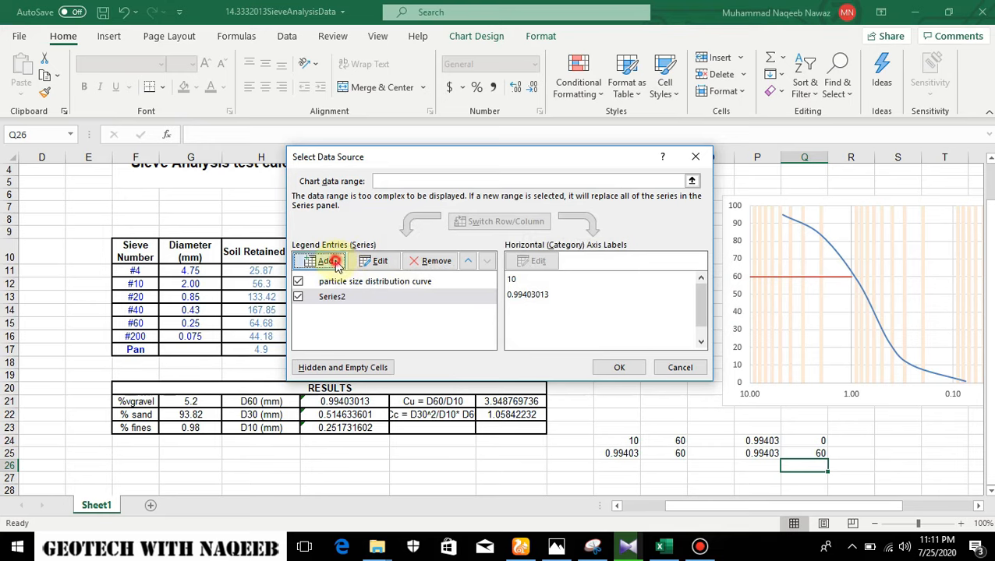
Step: Add the vertical D60 guide line as another chart series with X values P24:P25 and Y values Q24:Q25, and apply the data source changes
{"action": "left_click", "coordinate": [336, 264]}
{"action": "left_click", "coordinate": [529, 269]}
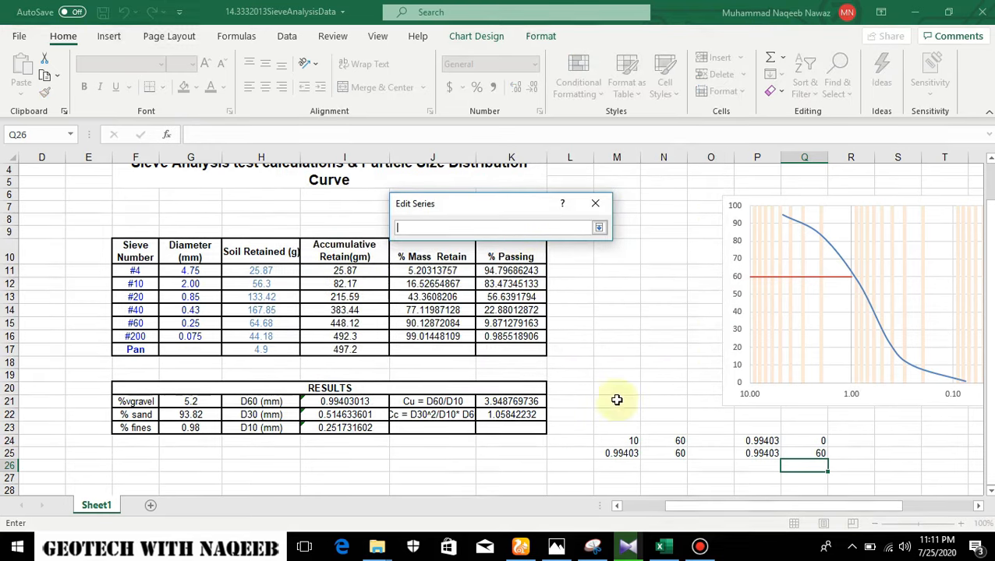
{"action": "left_click_drag", "start_coordinate": [750, 439], "coordinate": [748, 451]}
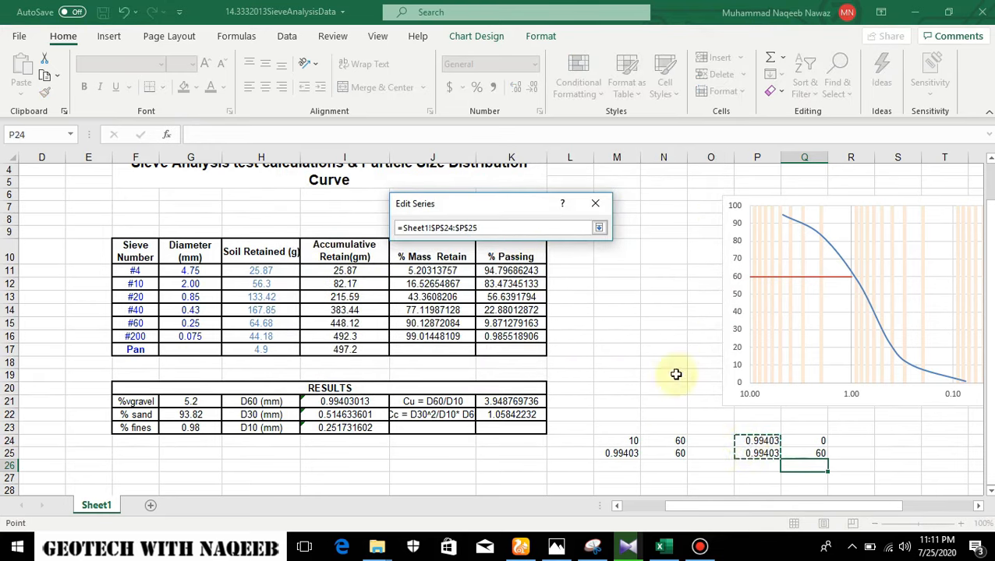
{"action": "left_click", "coordinate": [598, 227]}
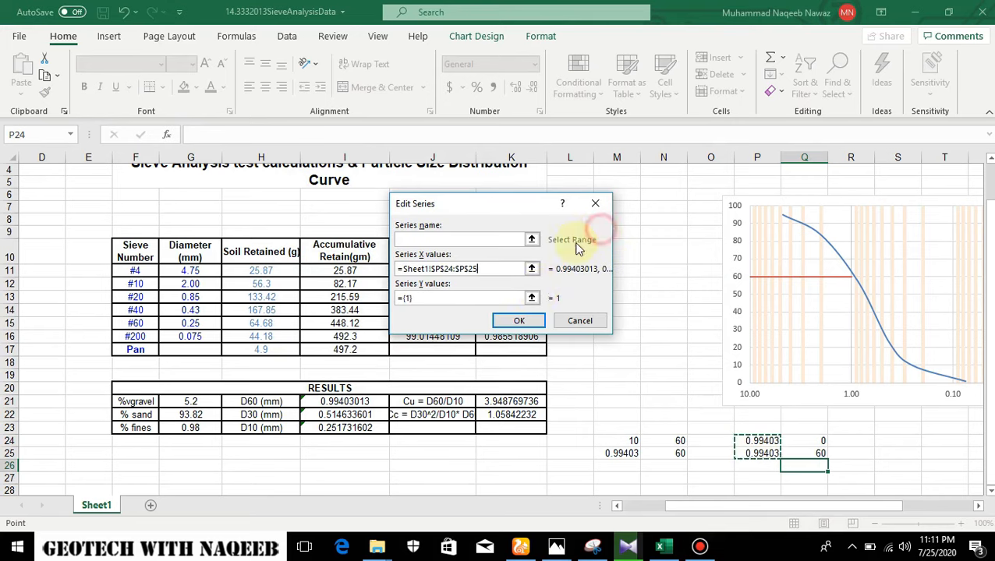
{"action": "left_click", "coordinate": [531, 298]}
{"action": "left_click_drag", "start_coordinate": [824, 445], "coordinate": [822, 453]}
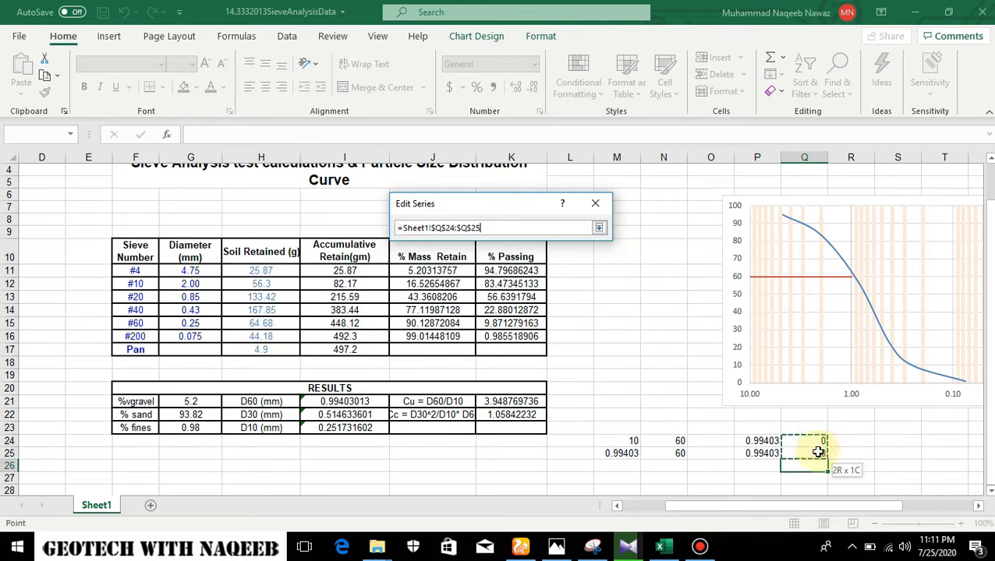
{"action": "left_click", "coordinate": [597, 227]}
{"action": "left_click", "coordinate": [533, 321]}
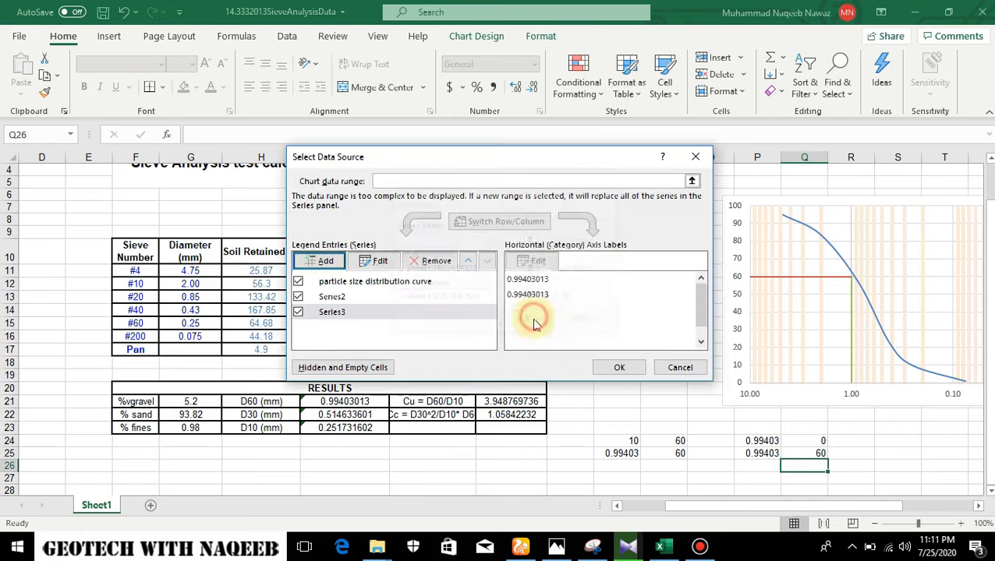
{"action": "left_click", "coordinate": [618, 367]}
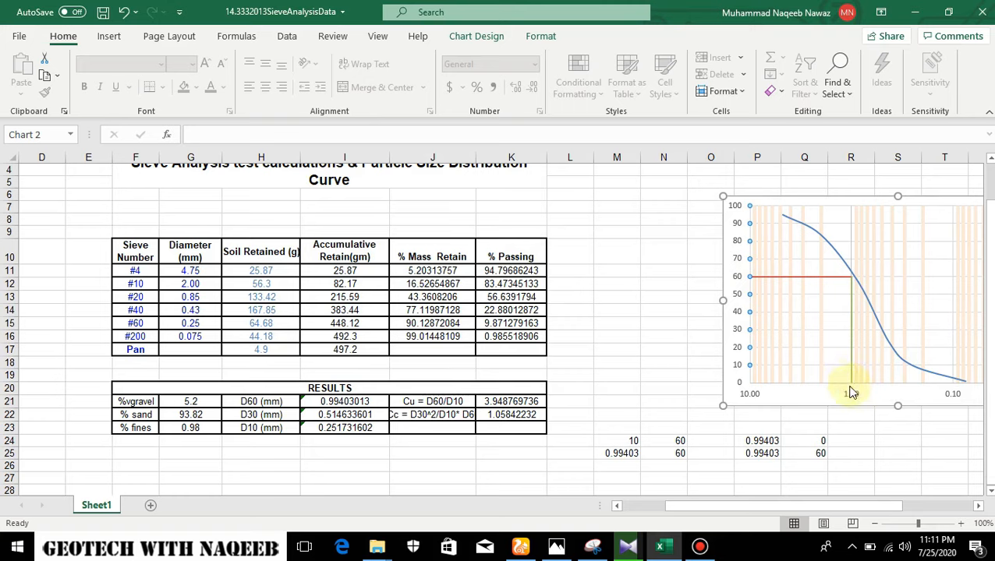
Step: Enter the first point of the horizontal D30 guide line, with 10 in cell M27 and 30 in cell N27
{"action": "mouse_move", "coordinate": [852, 393]}
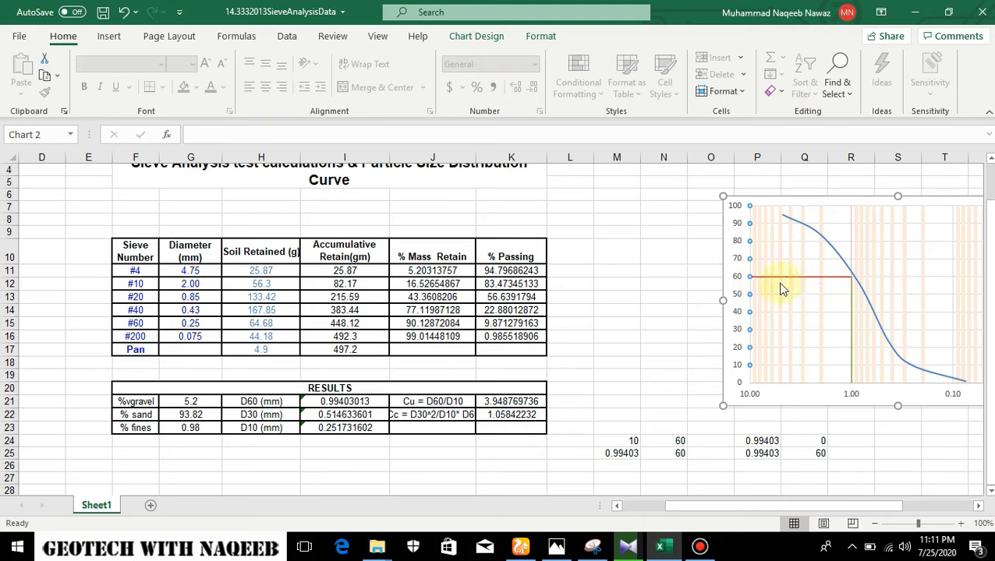
{"action": "mouse_move", "coordinate": [853, 282]}
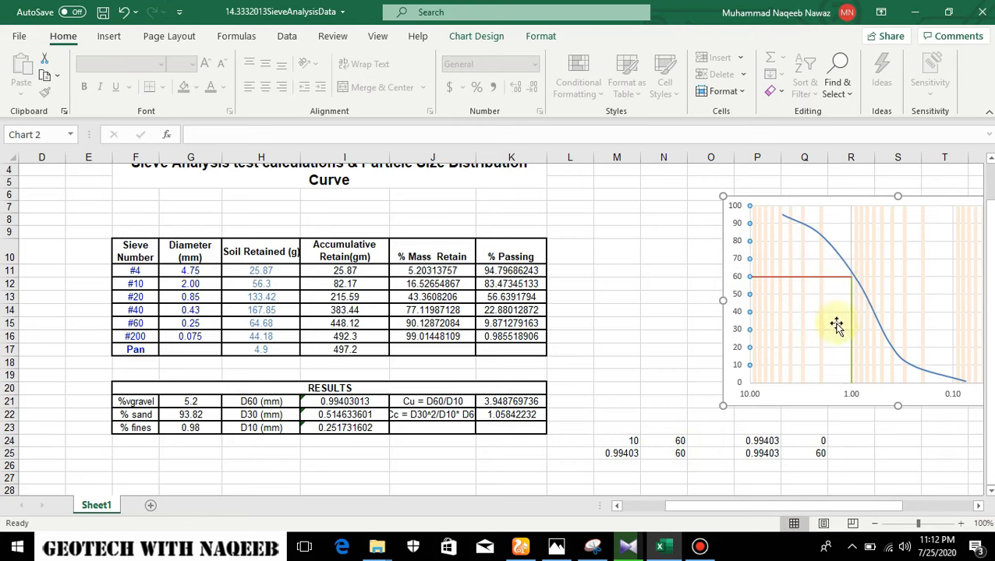
{"action": "scroll", "coordinate": [814, 348], "scroll_direction": "down", "scroll_amount": 1}
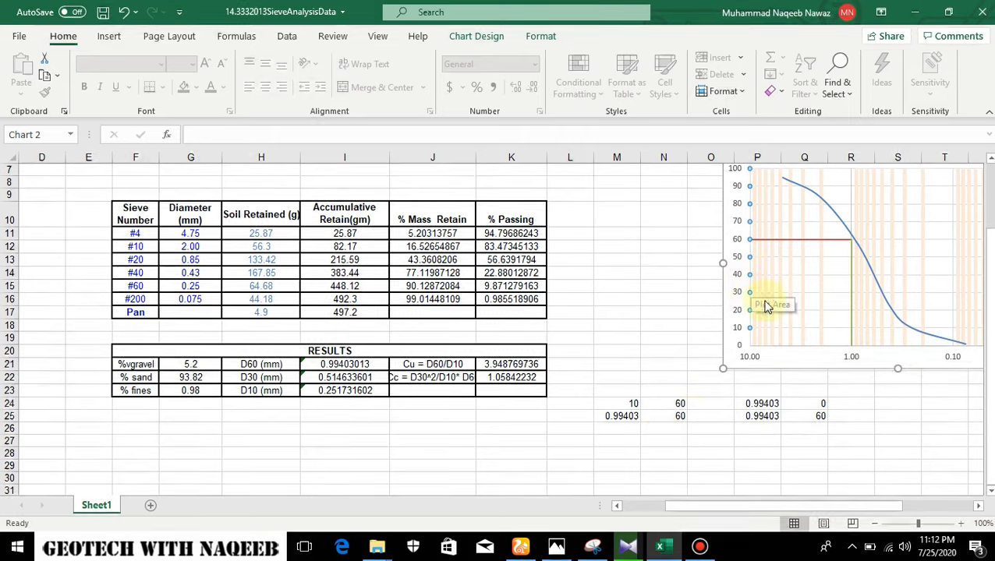
{"action": "left_click", "coordinate": [620, 442]}
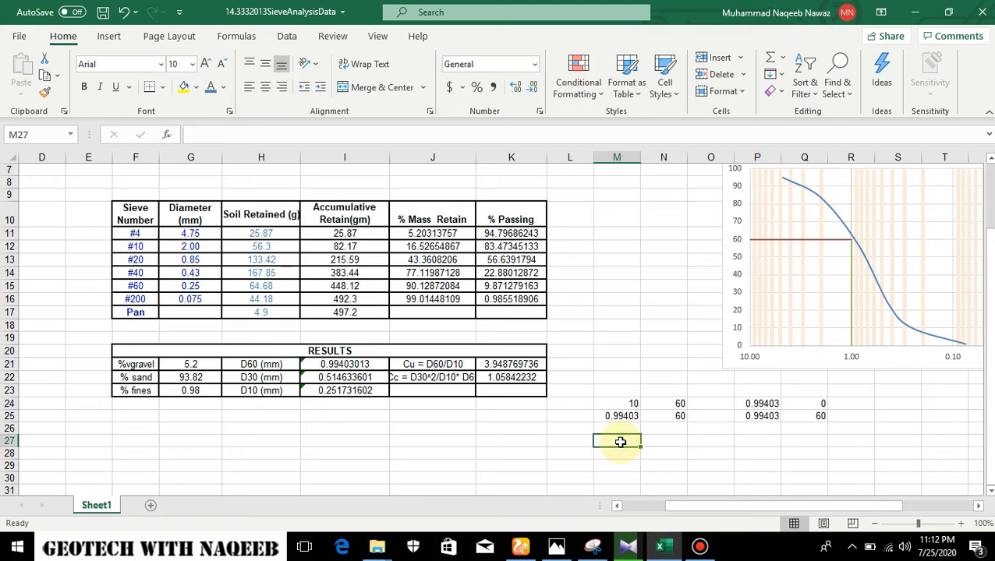
{"action": "type", "text": "10"}
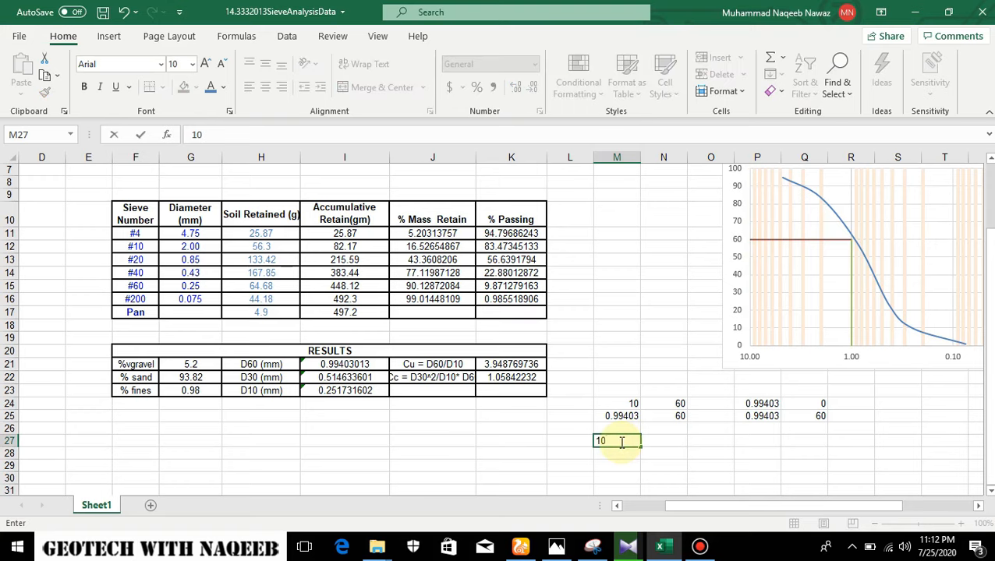
{"action": "key", "text": "Tab"}
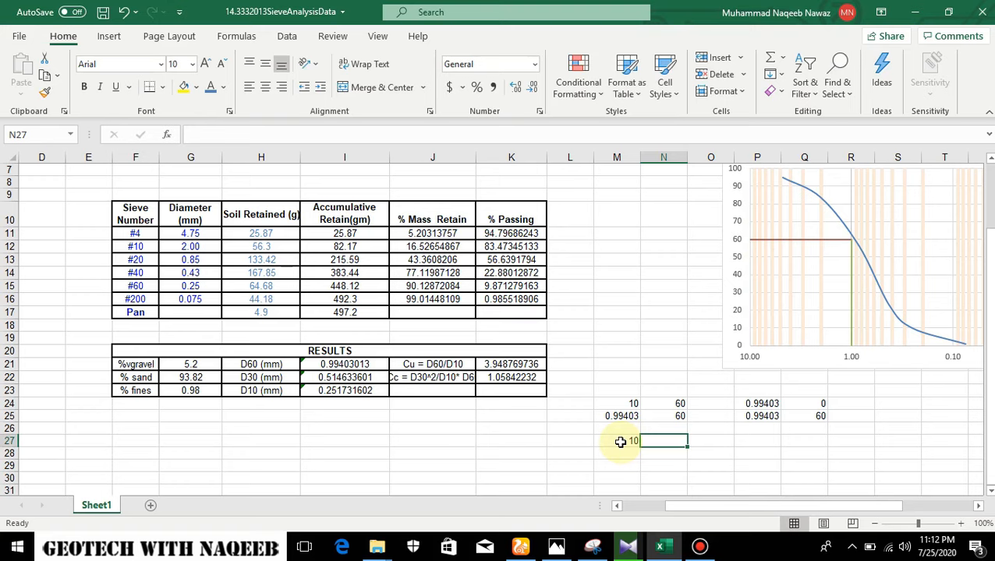
{"action": "type", "text": "3"}
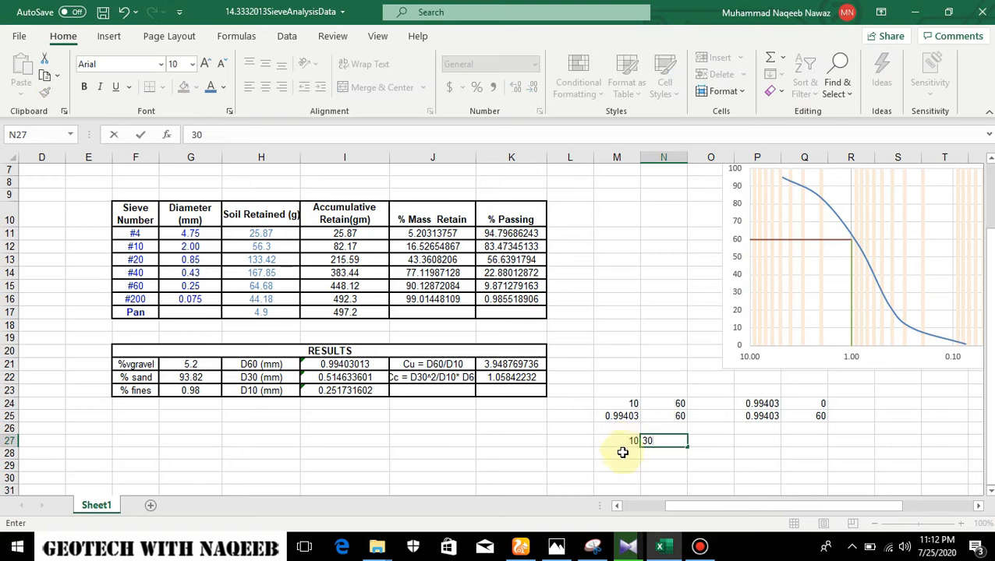
{"action": "type", "text": "0"}
Step: Enter the second point of the horizontal D30 guide line, with =I22 in cell M28 and 30 in cell N28
{"action": "left_click", "coordinate": [622, 452]}
{"action": "type", "text": "="}
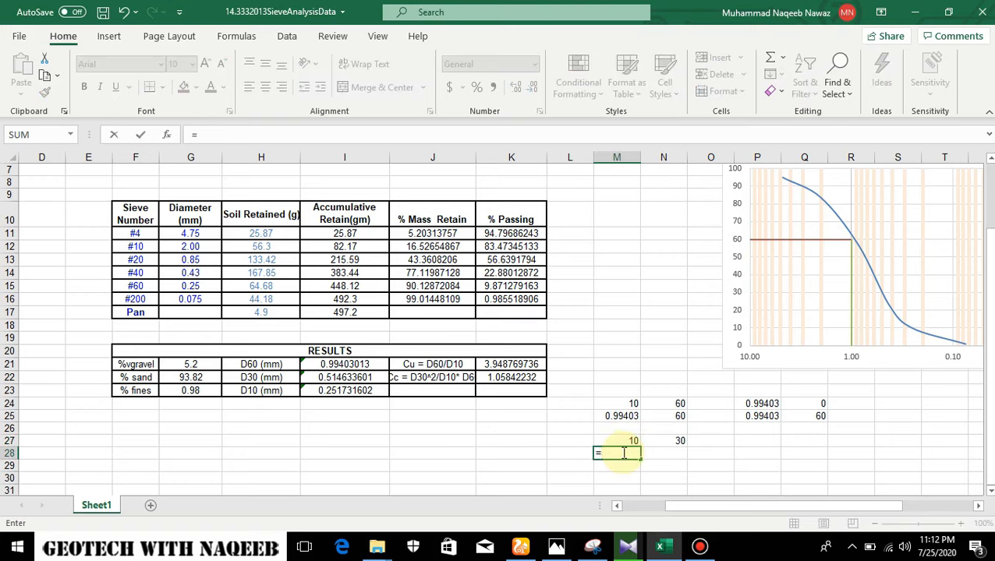
{"action": "left_click", "coordinate": [343, 377]}
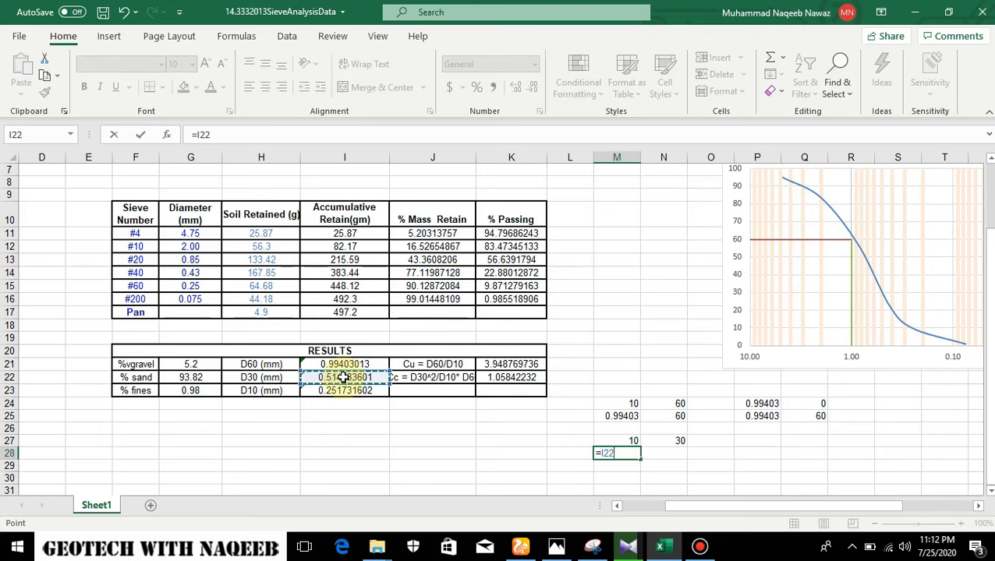
{"action": "key", "text": "Return"}
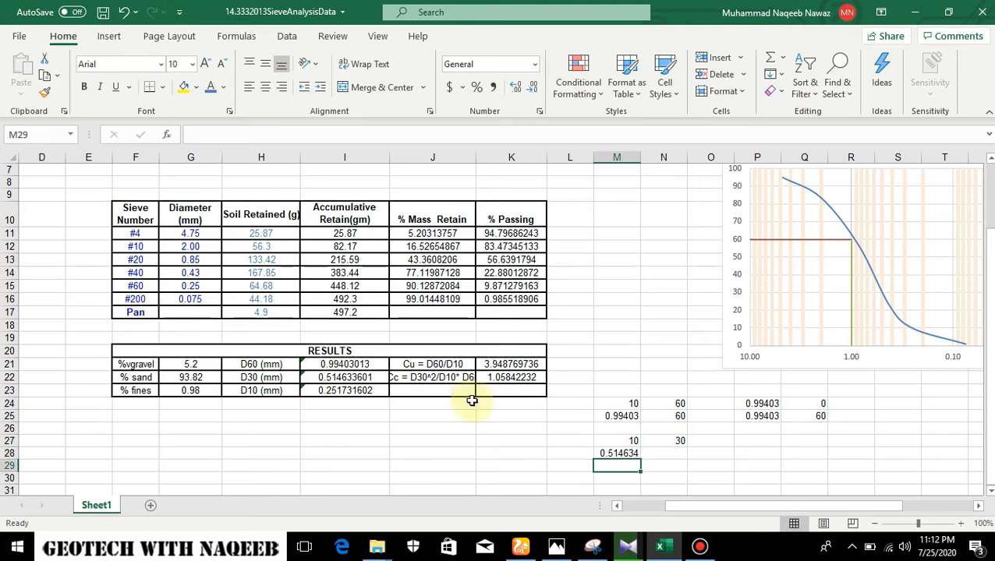
{"action": "left_click", "coordinate": [665, 454]}
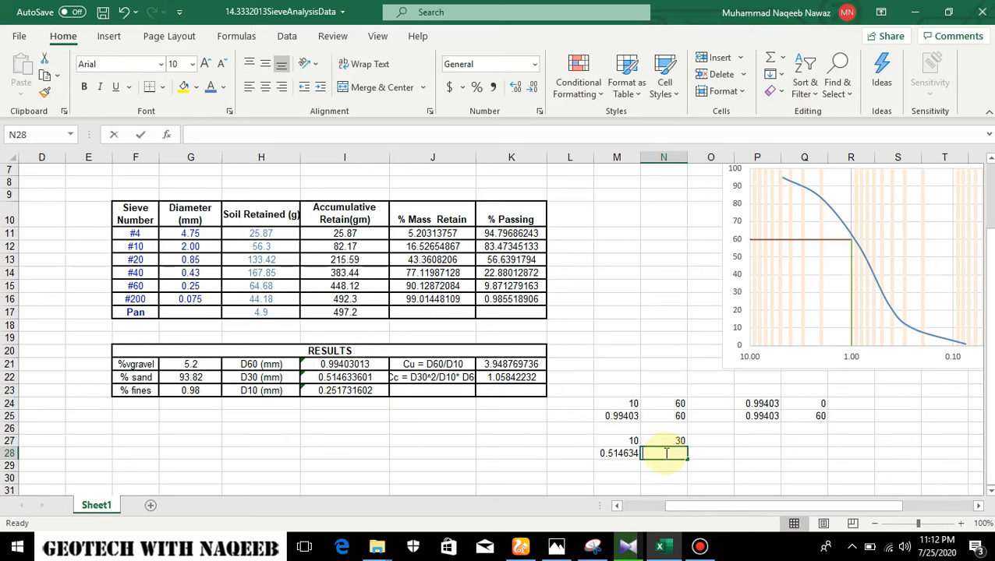
{"action": "type", "text": "30"}
Step: Enter the X values of the vertical D30 guide line, with =I22 in both cells P27 and P28
{"action": "left_click", "coordinate": [764, 443]}
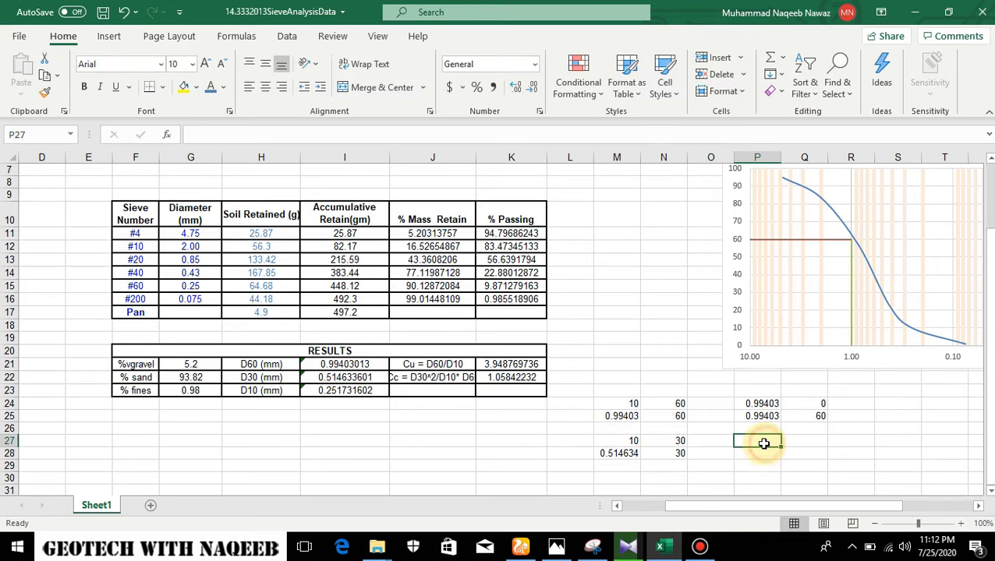
{"action": "type", "text": "="}
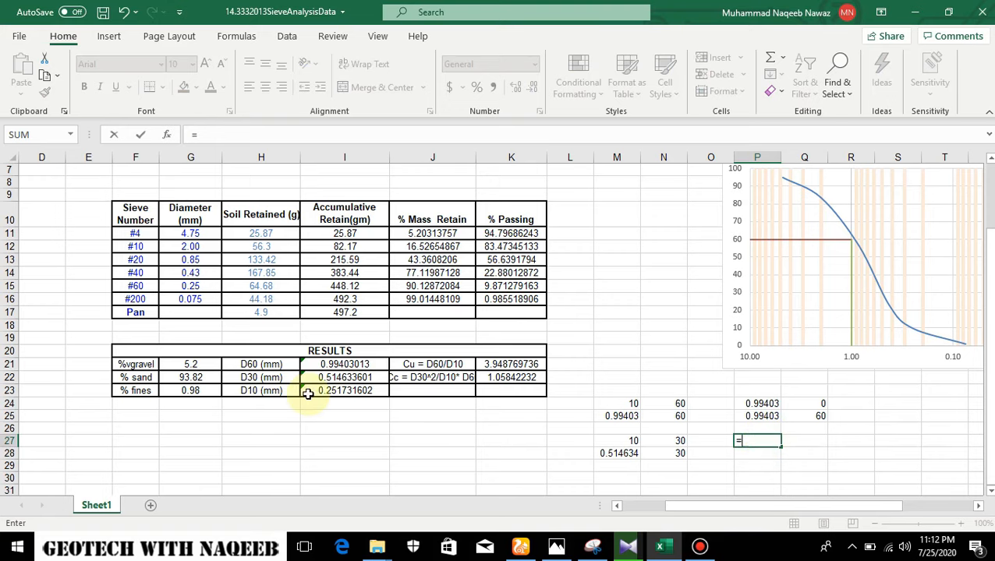
{"action": "left_click", "coordinate": [350, 380]}
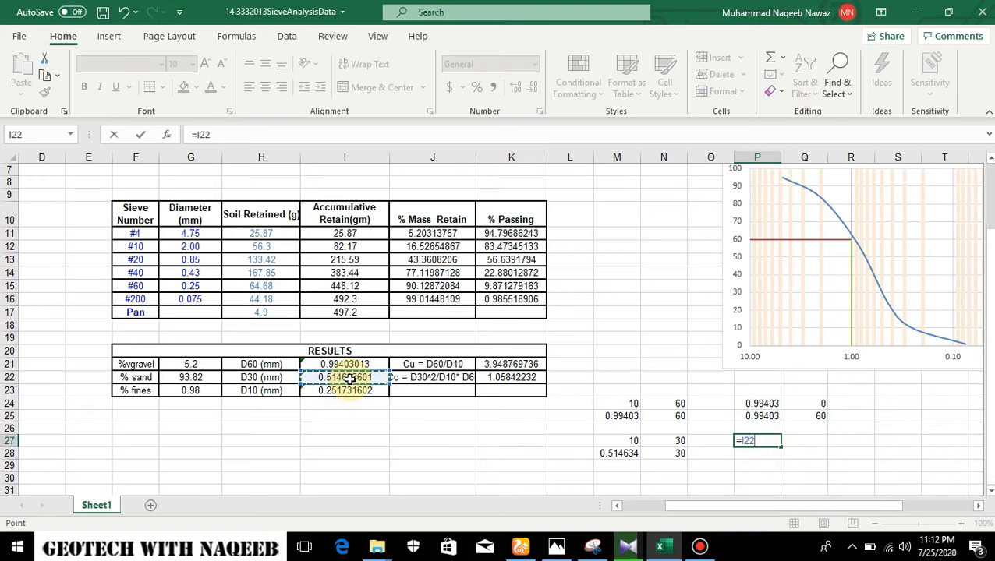
{"action": "key", "text": "Return"}
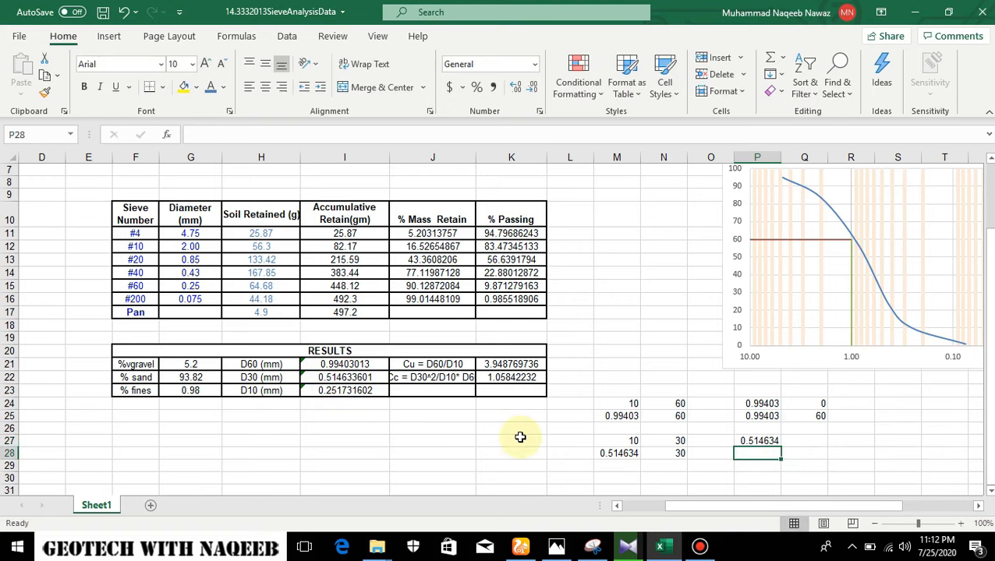
{"action": "type", "text": "="}
{"action": "left_click", "coordinate": [345, 378]}
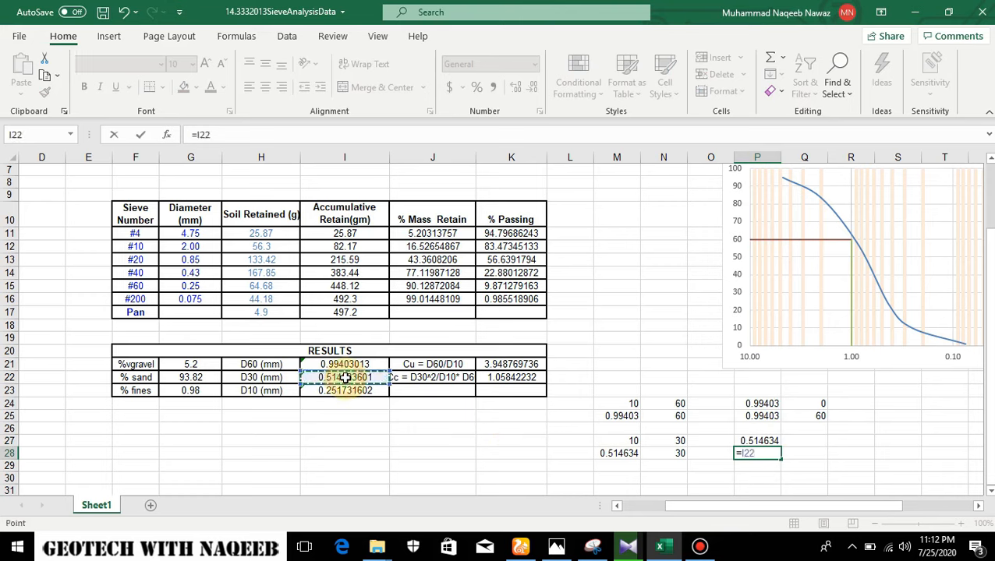
{"action": "key", "text": "Return"}
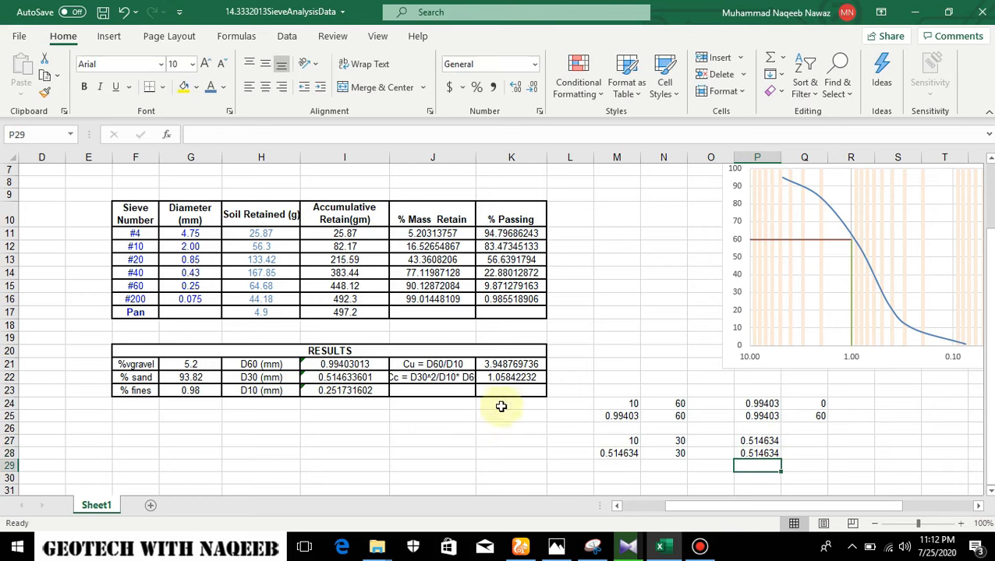
Step: Enter the Y values of the vertical D30 guide line, with 0 in cell Q27 and 30 in cell Q28
{"action": "left_click", "coordinate": [805, 442]}
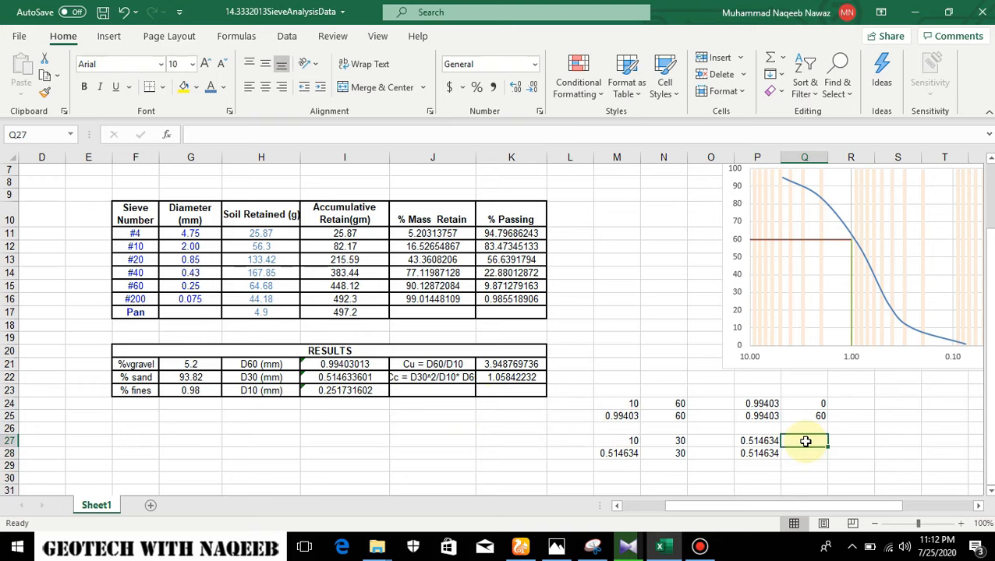
{"action": "type", "text": "0"}
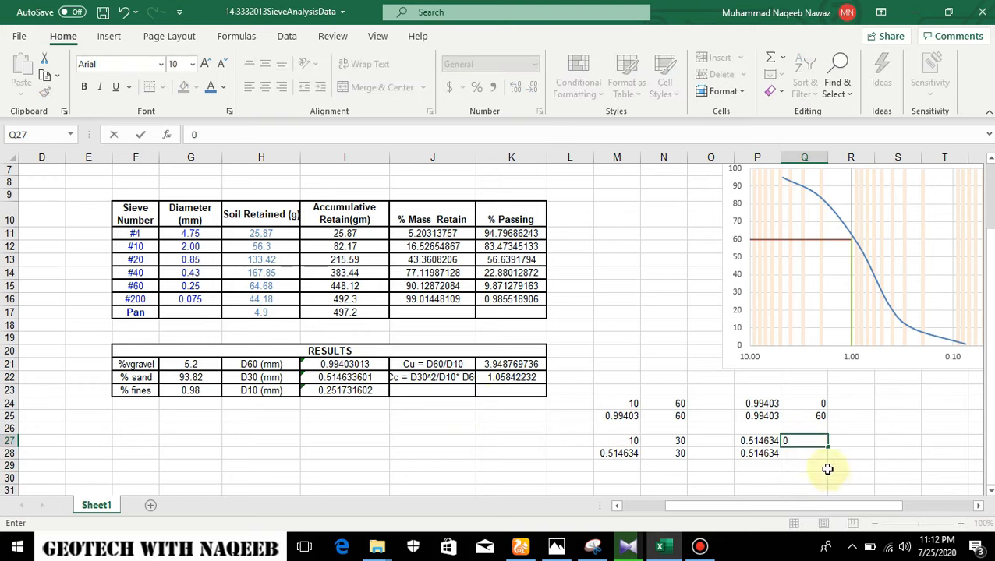
{"action": "left_click", "coordinate": [799, 453]}
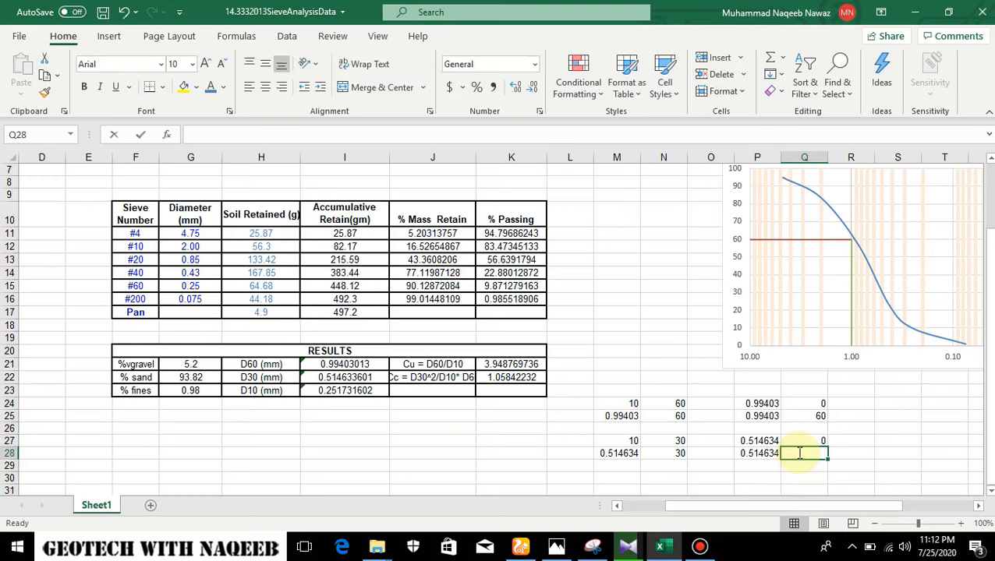
{"action": "type", "text": "30"}
{"action": "key", "text": "Tab"}
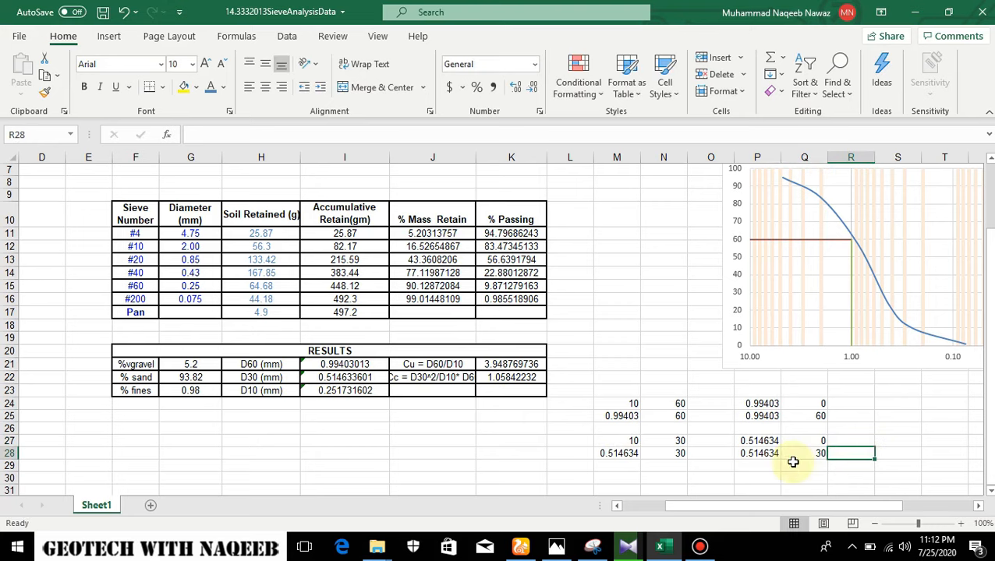
Step: Add the horizontal D30 guide line to the chart as a new series with X values M27:M28 and Y values N27:N28
{"action": "right_click", "coordinate": [815, 291]}
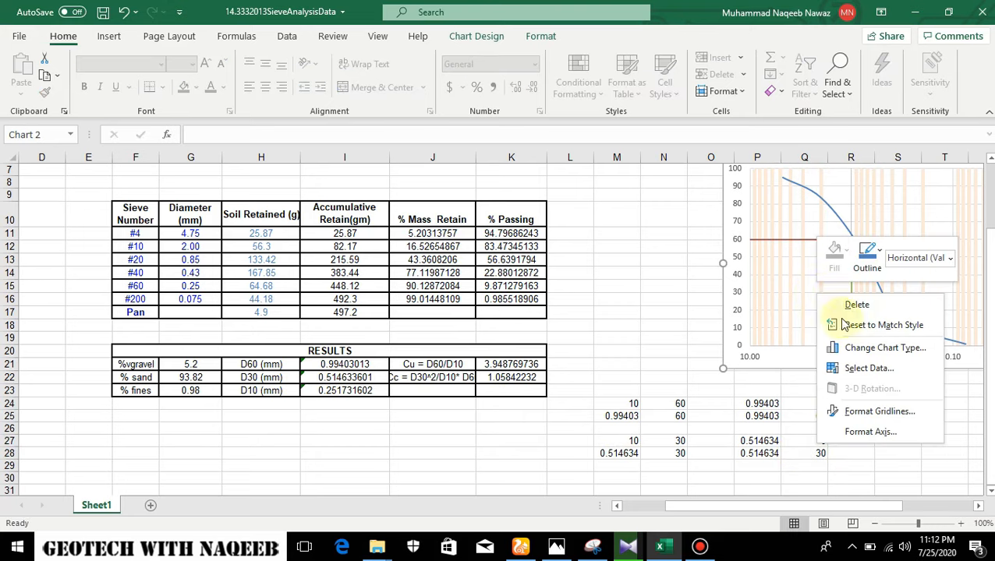
{"action": "left_click", "coordinate": [861, 368]}
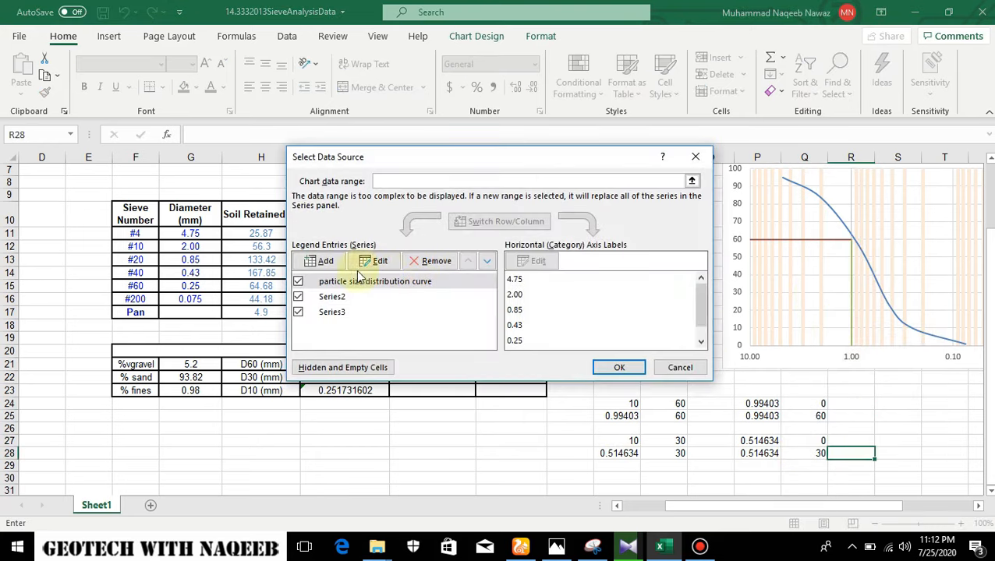
{"action": "left_click", "coordinate": [321, 261]}
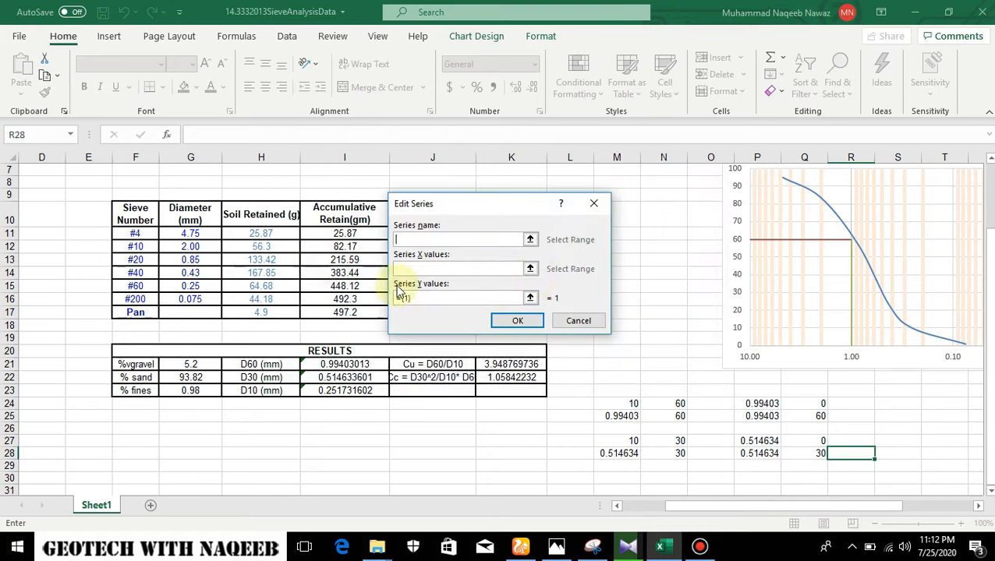
{"action": "left_click", "coordinate": [531, 269]}
{"action": "left_click", "coordinate": [615, 441]}
{"action": "left_click_drag", "start_coordinate": [616, 441], "coordinate": [617, 452]}
{"action": "left_click", "coordinate": [597, 227]}
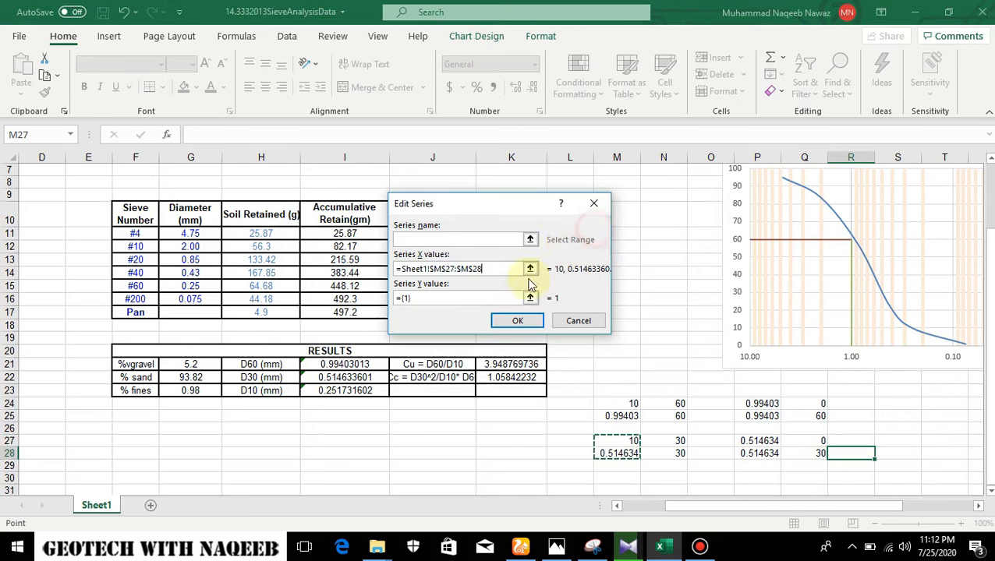
{"action": "left_click", "coordinate": [530, 298]}
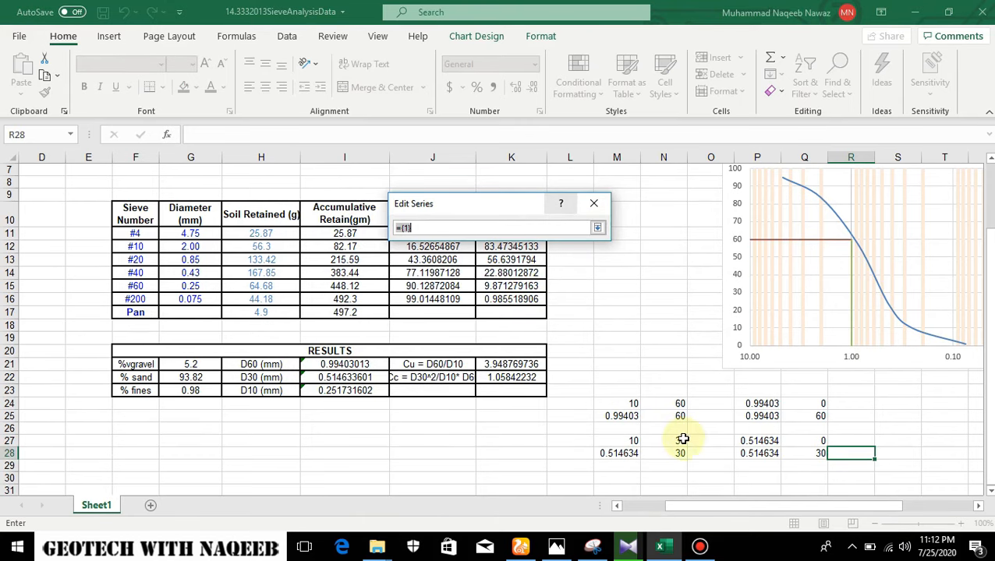
{"action": "left_click_drag", "start_coordinate": [676, 442], "coordinate": [680, 454]}
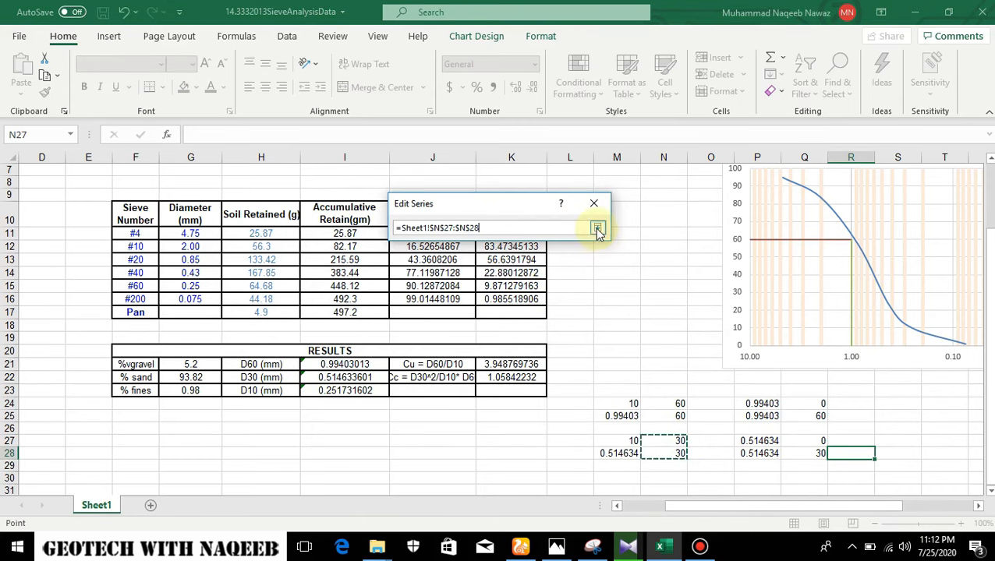
{"action": "left_click", "coordinate": [597, 228]}
{"action": "left_click", "coordinate": [527, 320]}
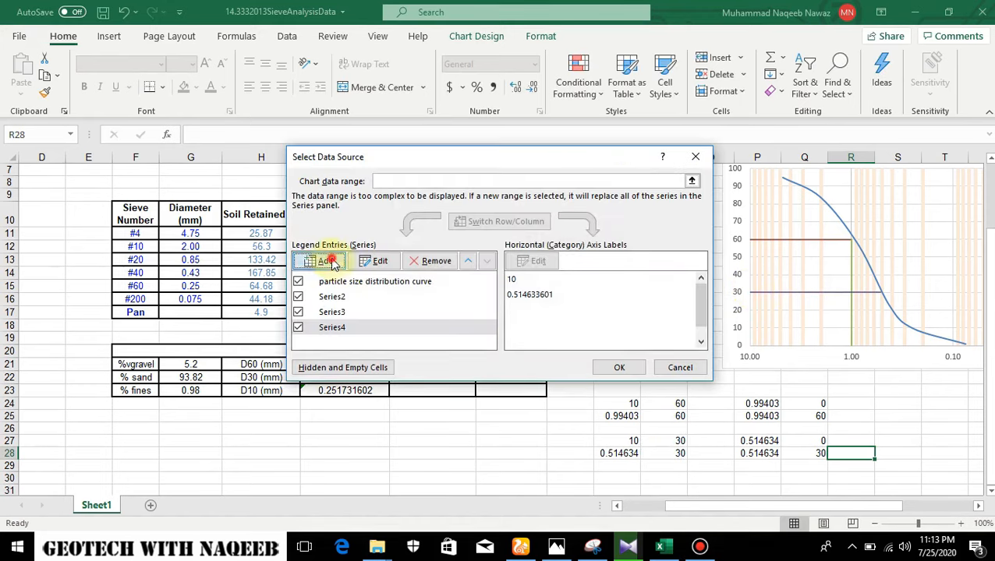
Step: Add the vertical D30 guide line as another series with X values P27:P28 and Y values Q27:Q28, and apply the data source changes
{"action": "left_click", "coordinate": [327, 261]}
{"action": "left_click", "coordinate": [538, 270]}
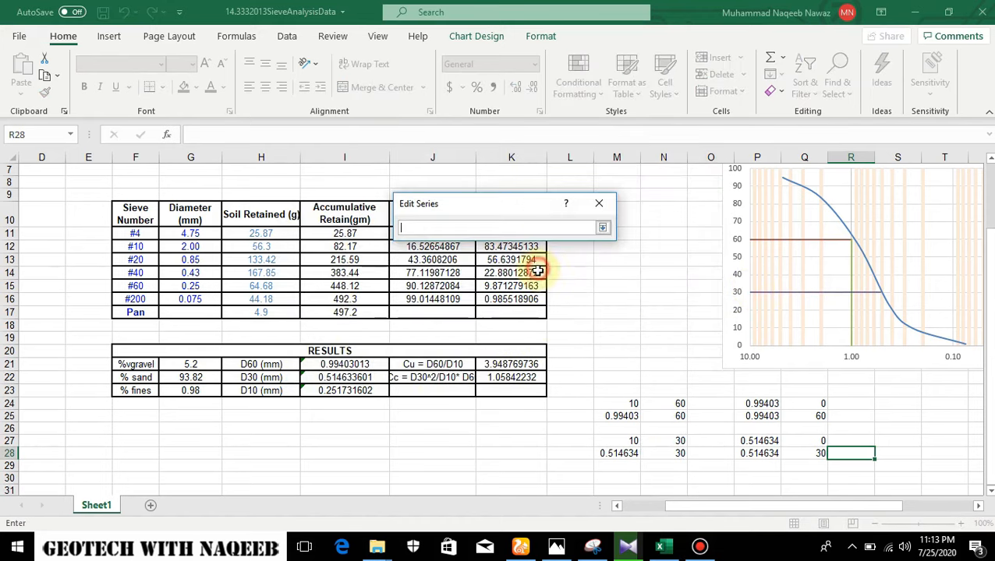
{"action": "left_click_drag", "start_coordinate": [747, 441], "coordinate": [749, 453]}
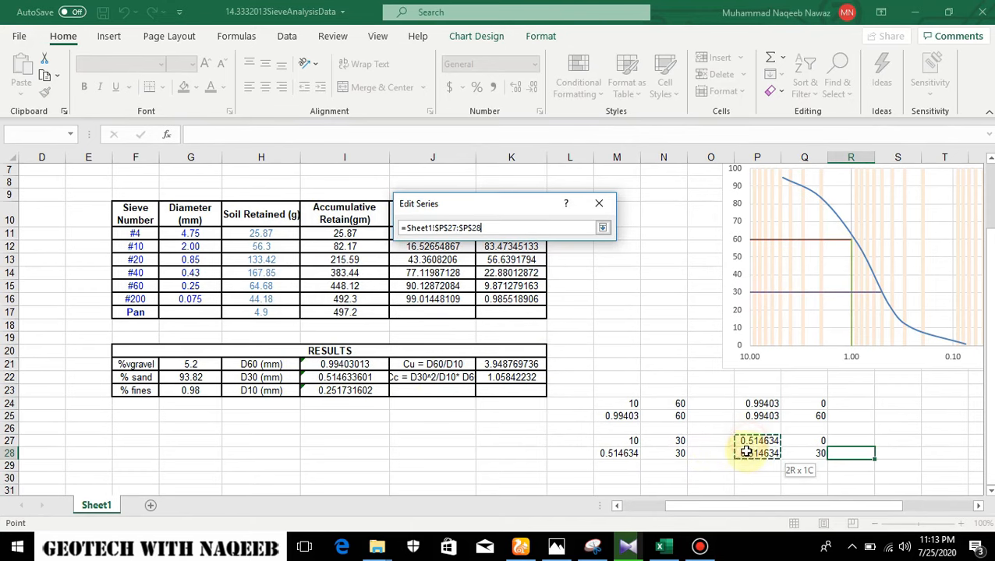
{"action": "left_click", "coordinate": [602, 228]}
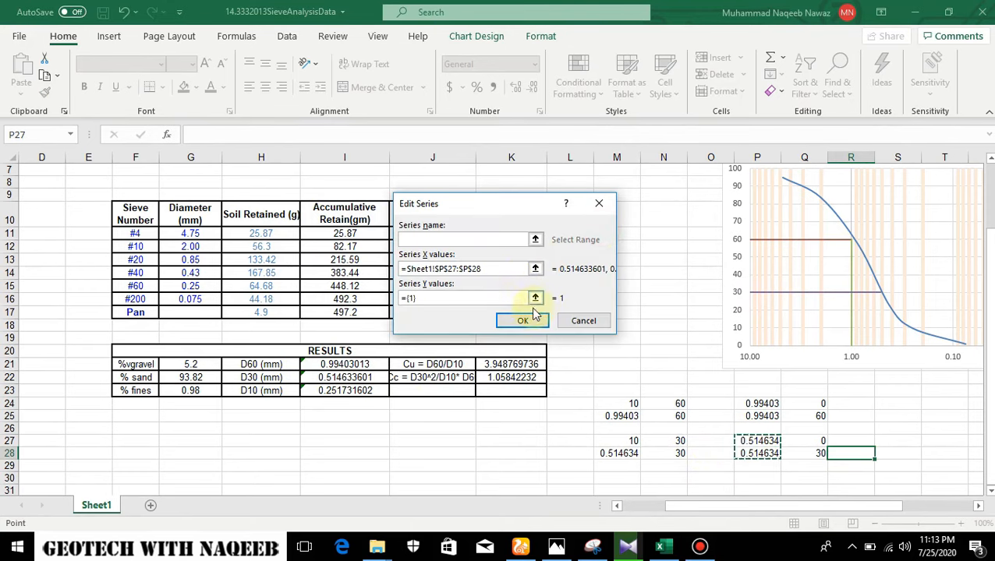
{"action": "left_click", "coordinate": [534, 298]}
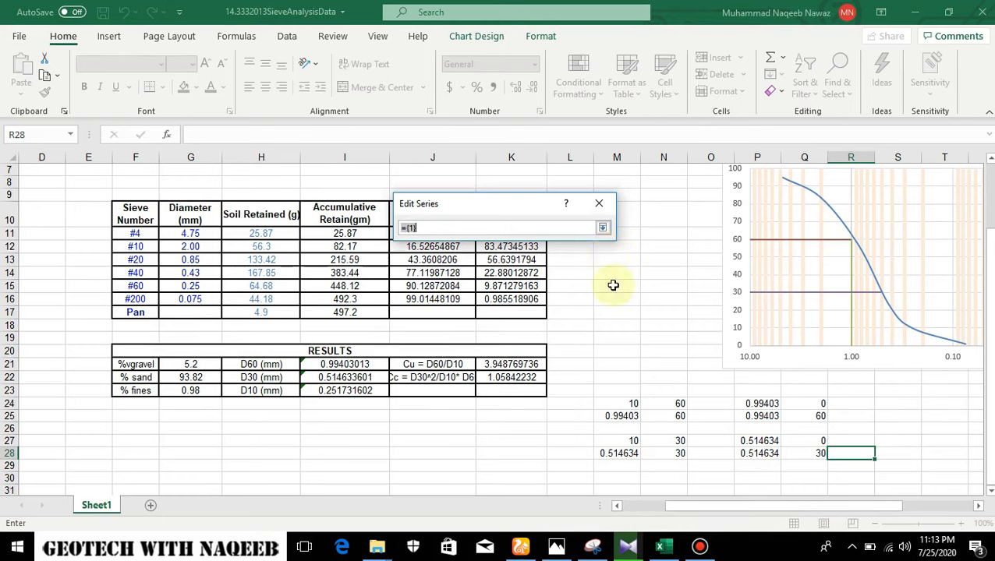
{"action": "left_click_drag", "start_coordinate": [811, 438], "coordinate": [811, 454]}
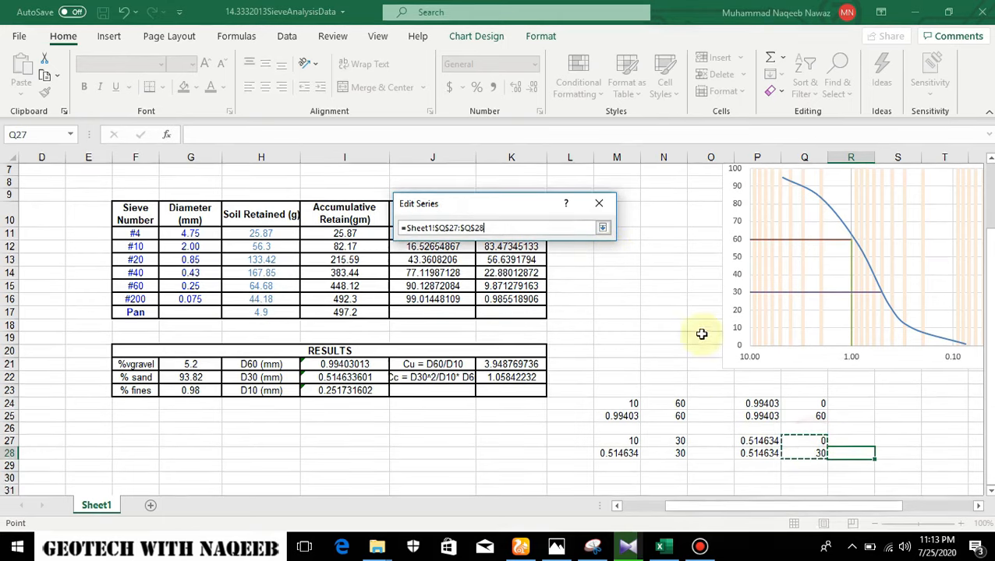
{"action": "left_click", "coordinate": [601, 228]}
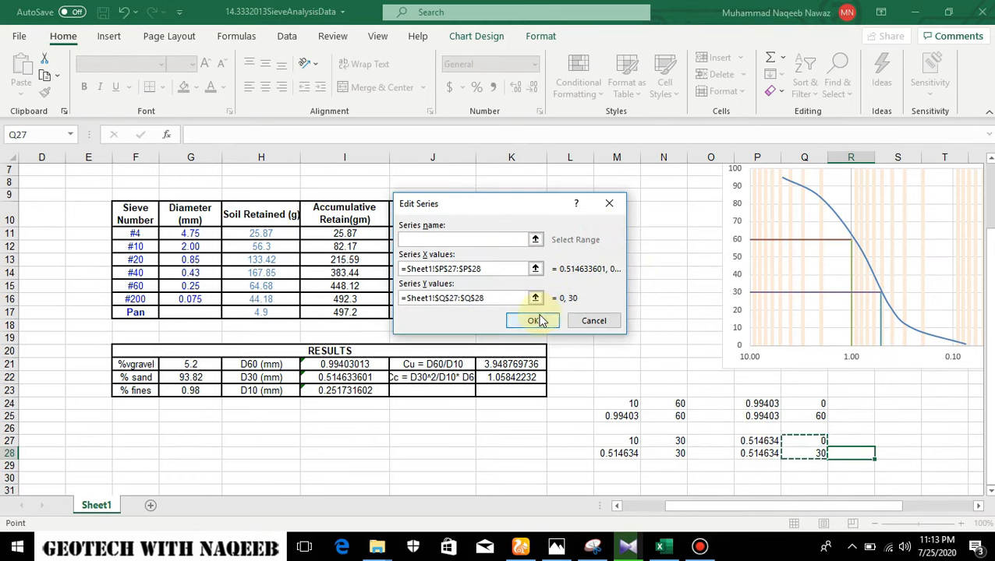
{"action": "left_click", "coordinate": [532, 320]}
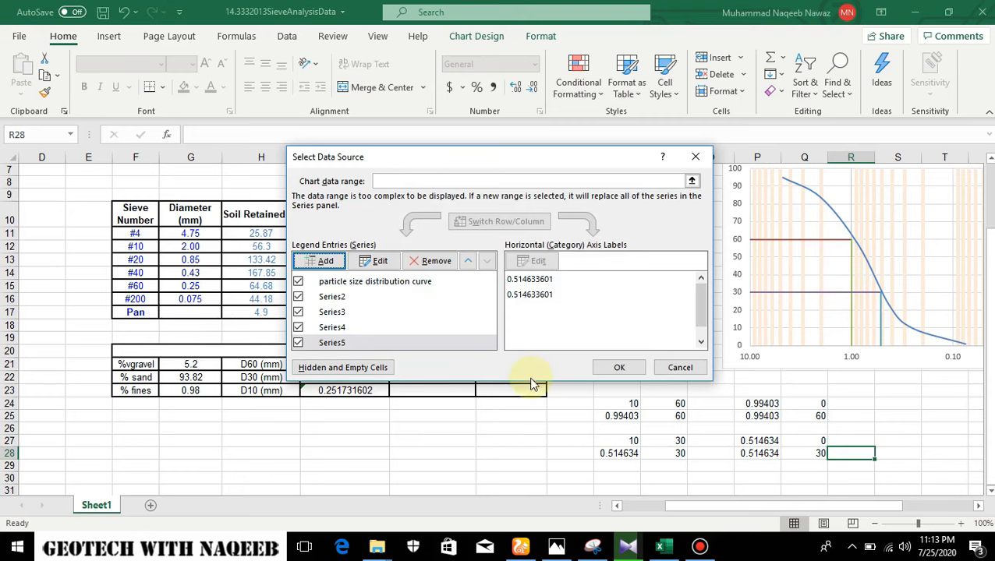
{"action": "left_click", "coordinate": [624, 369]}
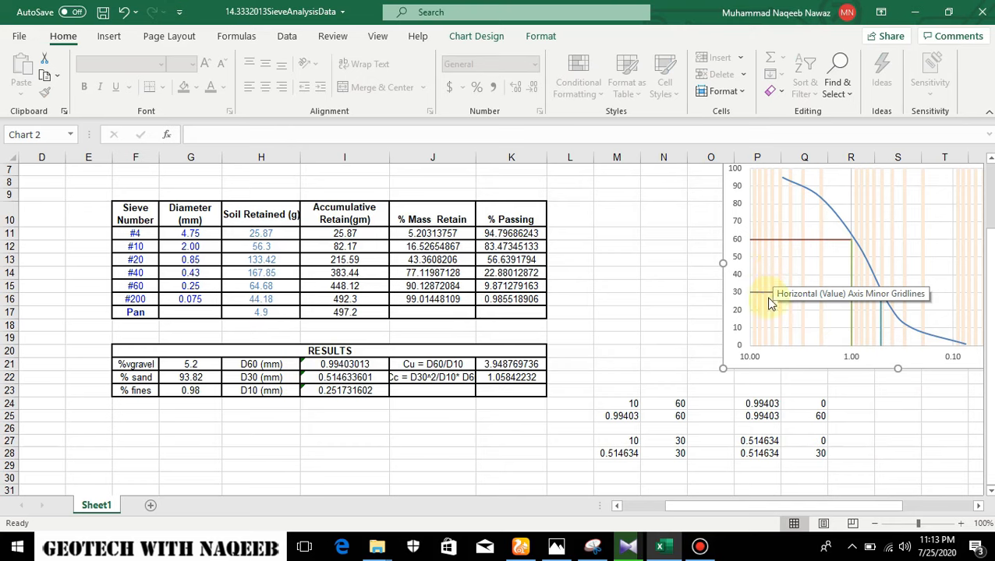
Step: Enter the X values of the horizontal D10 guide line, with 10 in cell M30 and =I23 in cell M31
{"action": "left_click", "coordinate": [619, 479]}
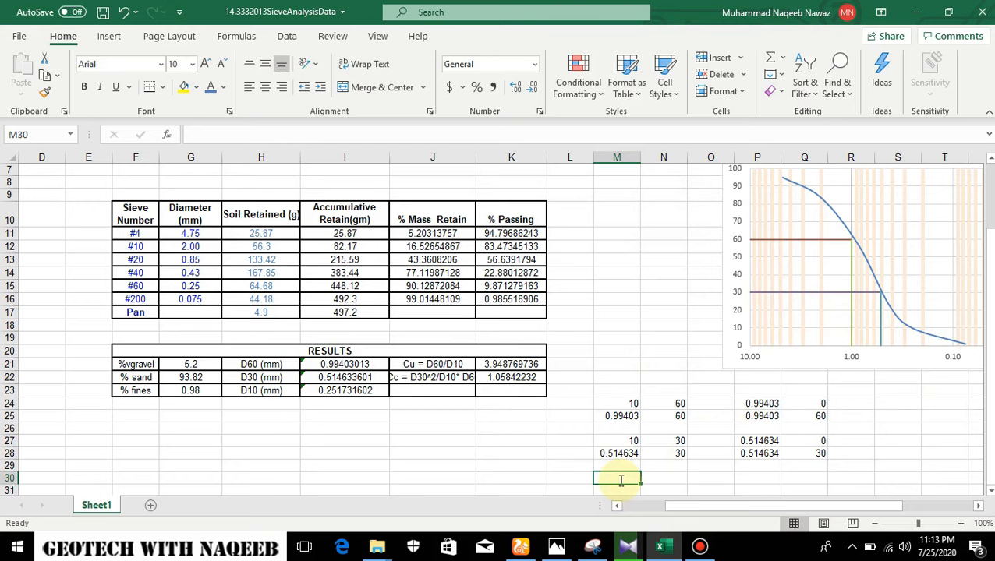
{"action": "type", "text": "1"}
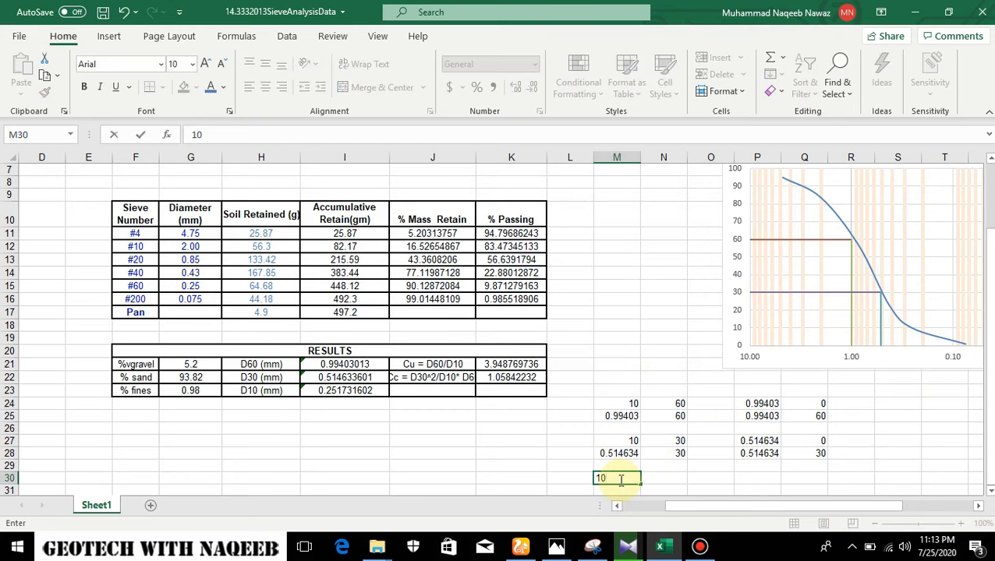
{"action": "type", "text": "0"}
{"action": "key", "text": "Return"}
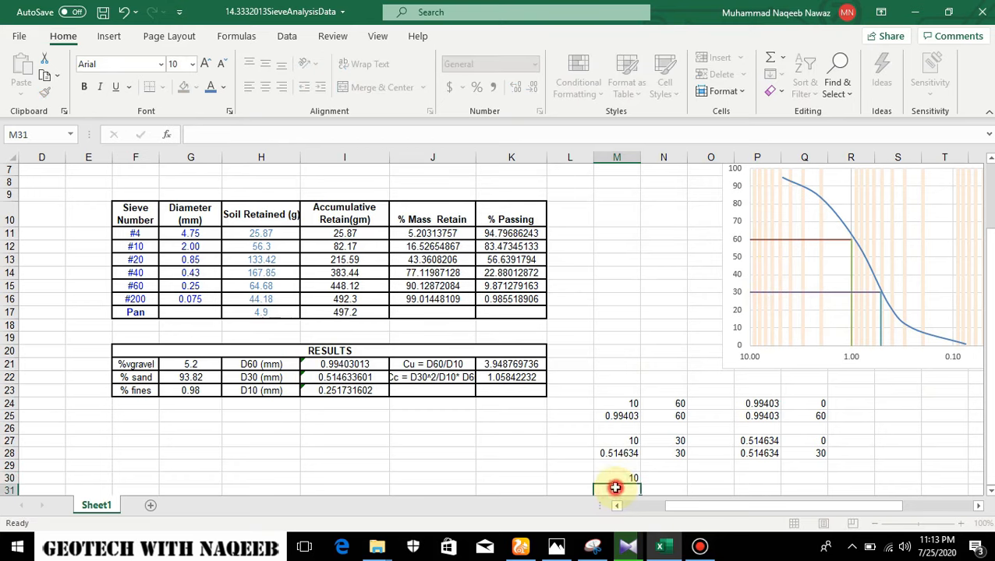
{"action": "type", "text": "="}
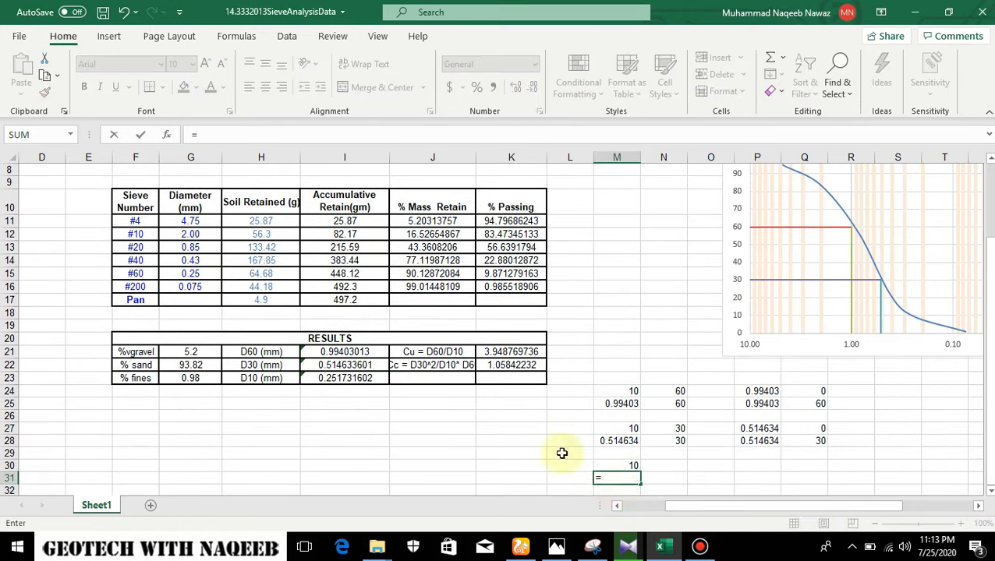
{"action": "left_click", "coordinate": [340, 378]}
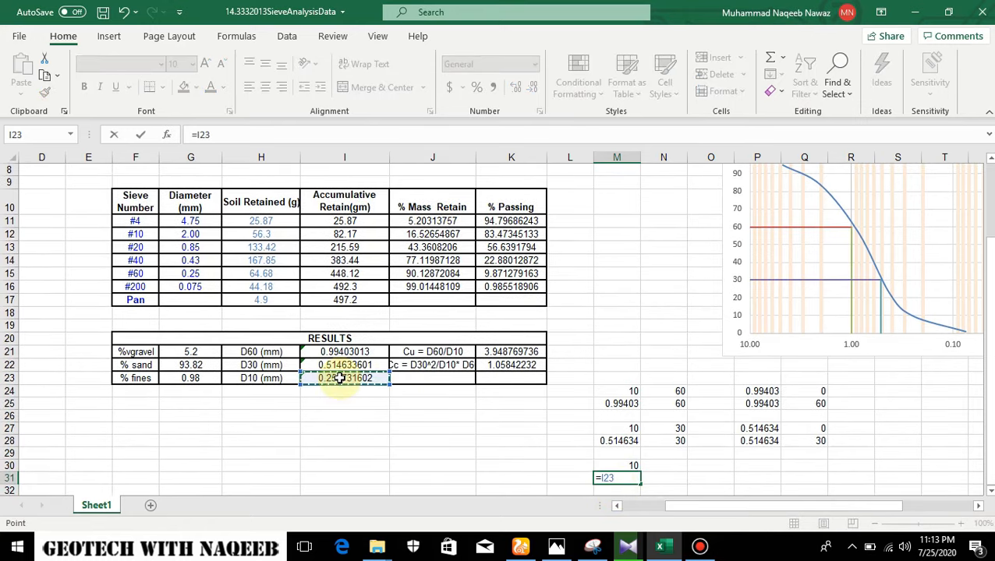
{"action": "key", "text": "Return"}
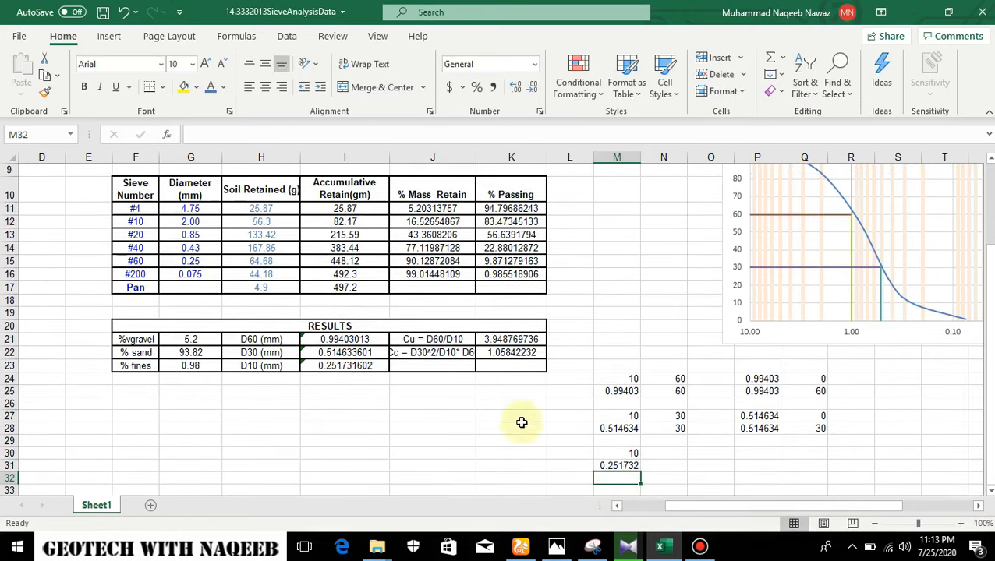
Step: Enter the Y values of the horizontal D10 guide line, with 10 in both cells N30 and N31
{"action": "left_click", "coordinate": [667, 453]}
{"action": "type", "text": "10"}
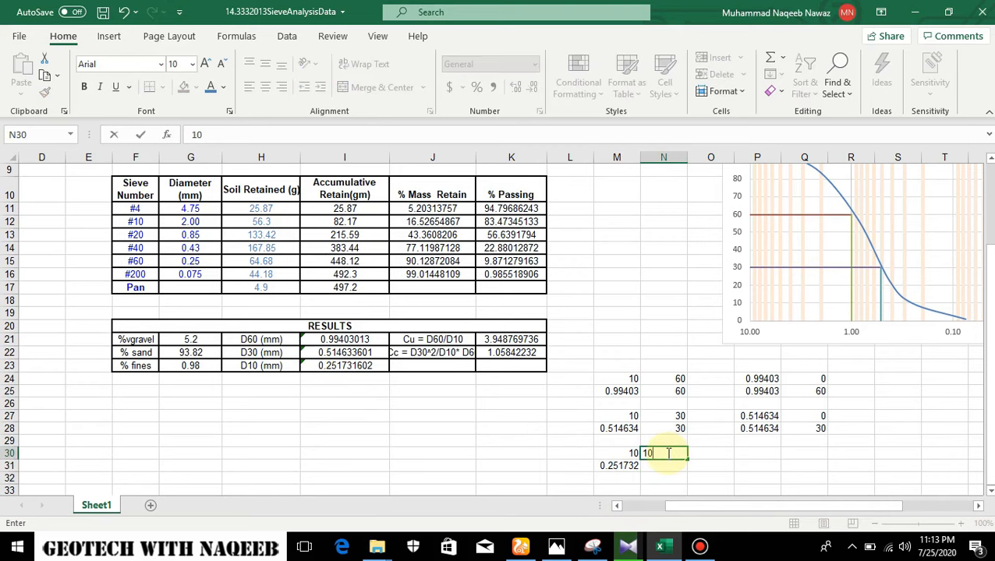
{"action": "key", "text": "Return"}
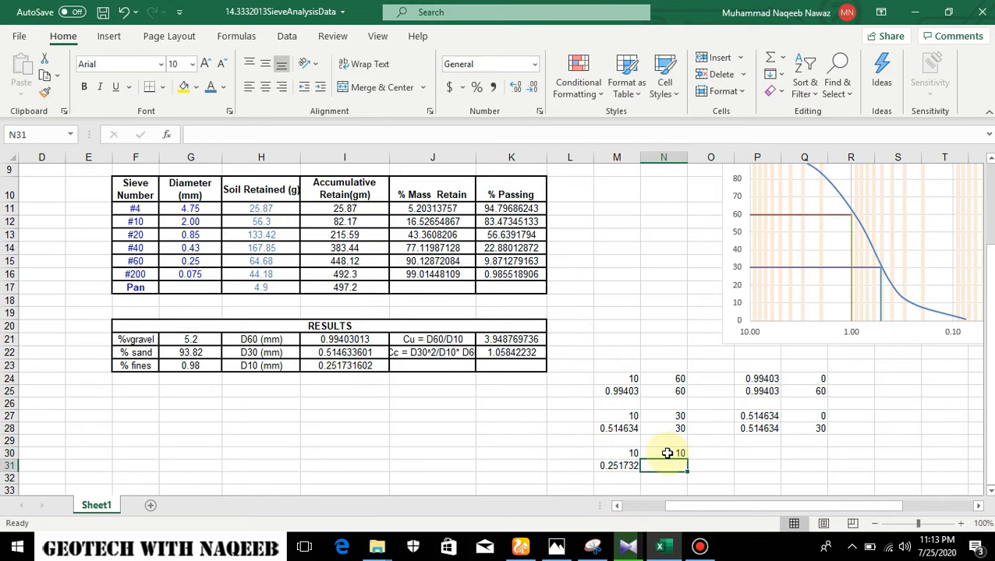
{"action": "type", "text": "10"}
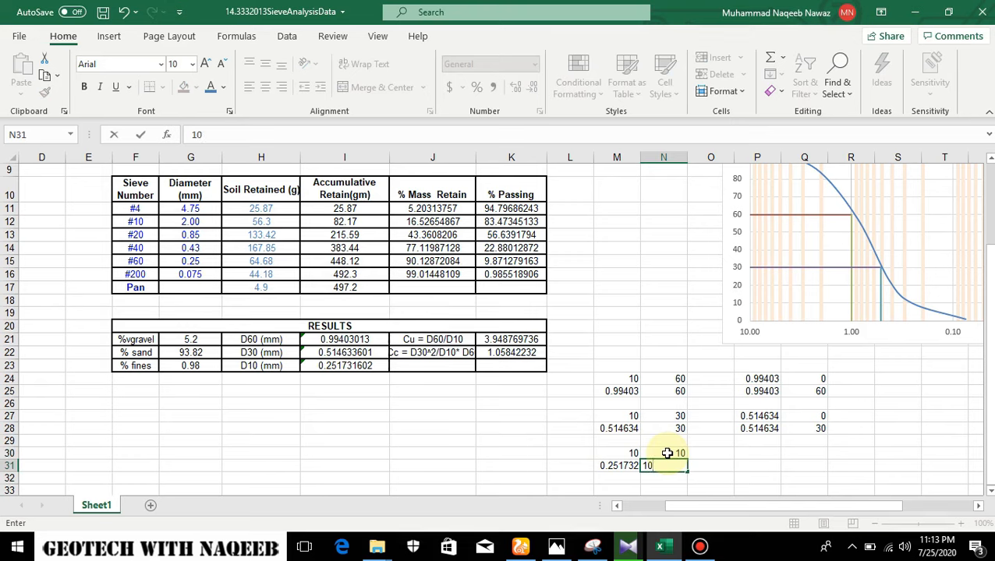
Step: Enter the X values of the vertical D10 guide line, with =I23 in both cells P30 and P31
{"action": "left_click", "coordinate": [763, 454]}
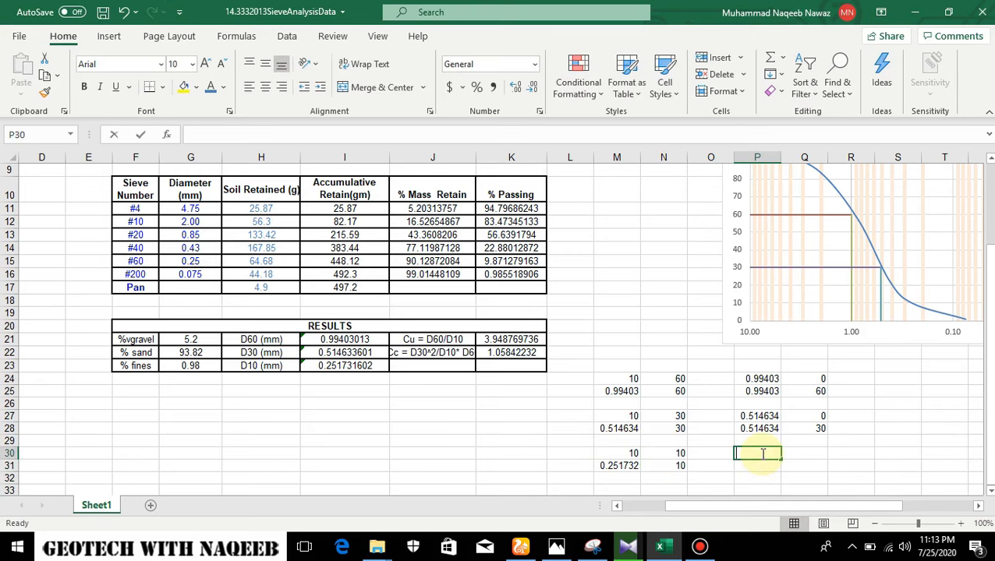
{"action": "type", "text": "="}
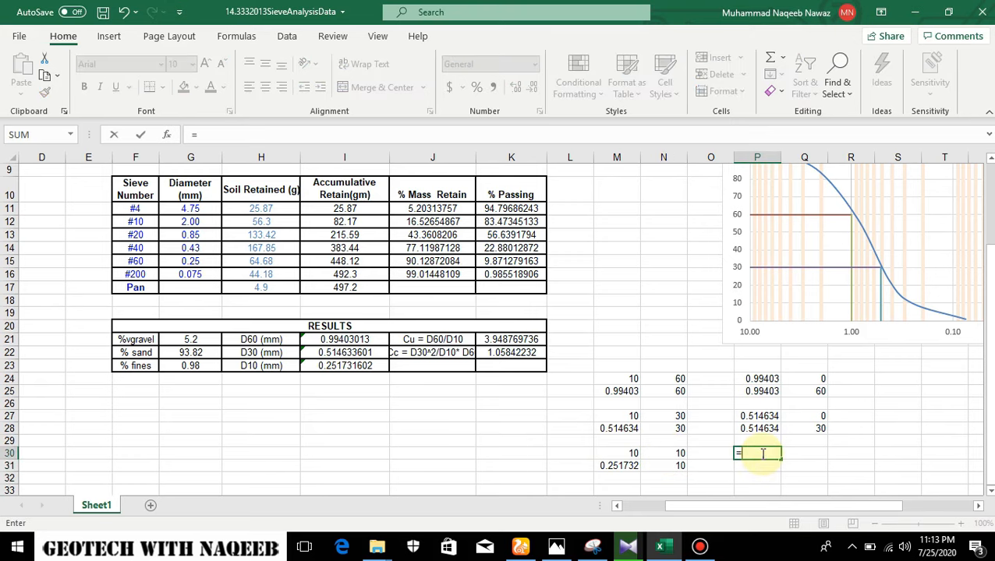
{"action": "left_click", "coordinate": [361, 366]}
{"action": "key", "text": "Return"}
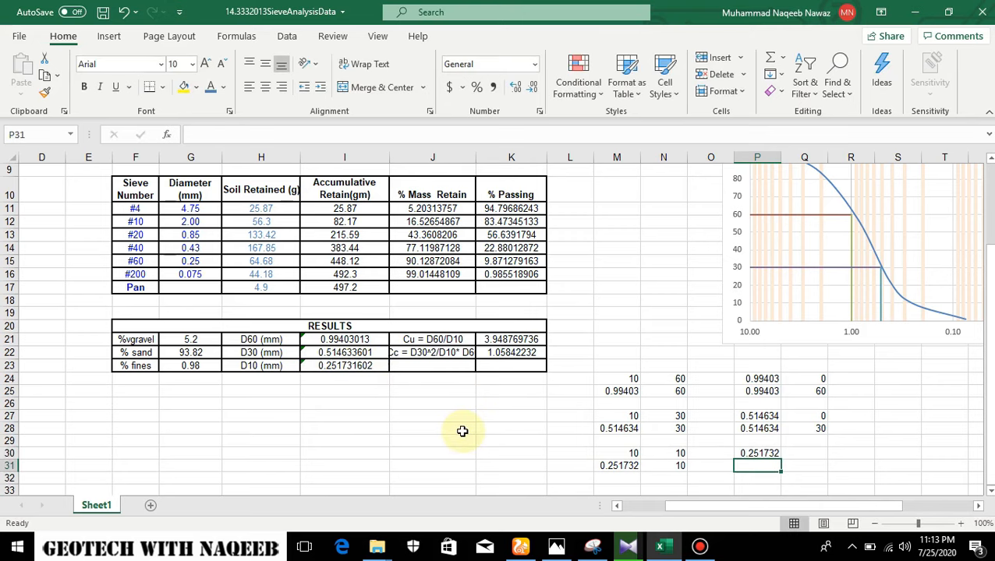
{"action": "type", "text": "="}
{"action": "left_click", "coordinate": [370, 366]}
{"action": "key", "text": "Return"}
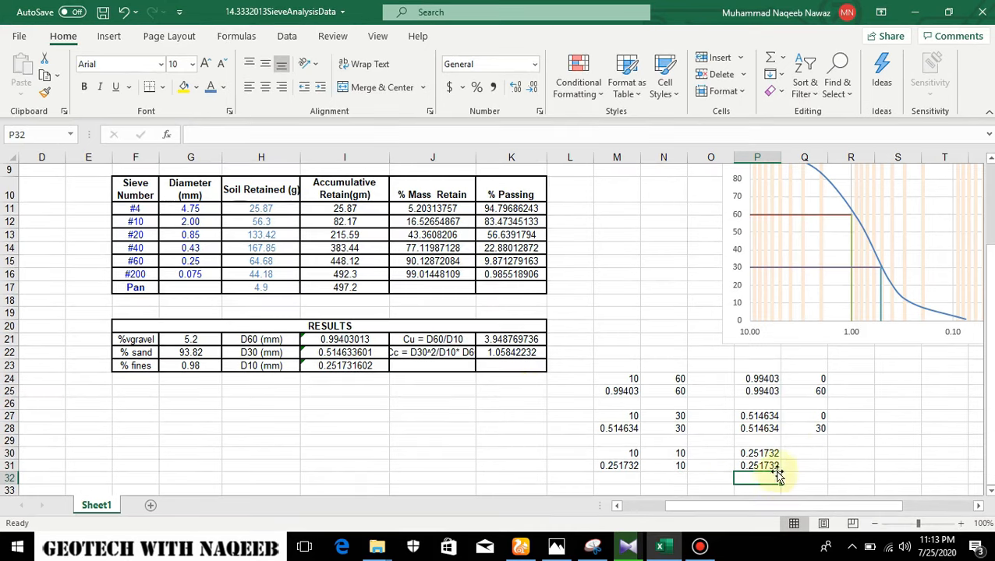
Step: Enter the Y values of the vertical D10 guide line, with 0 in cell Q30 and 10 in cell Q31
{"action": "left_click", "coordinate": [819, 451]}
{"action": "type", "text": "0"}
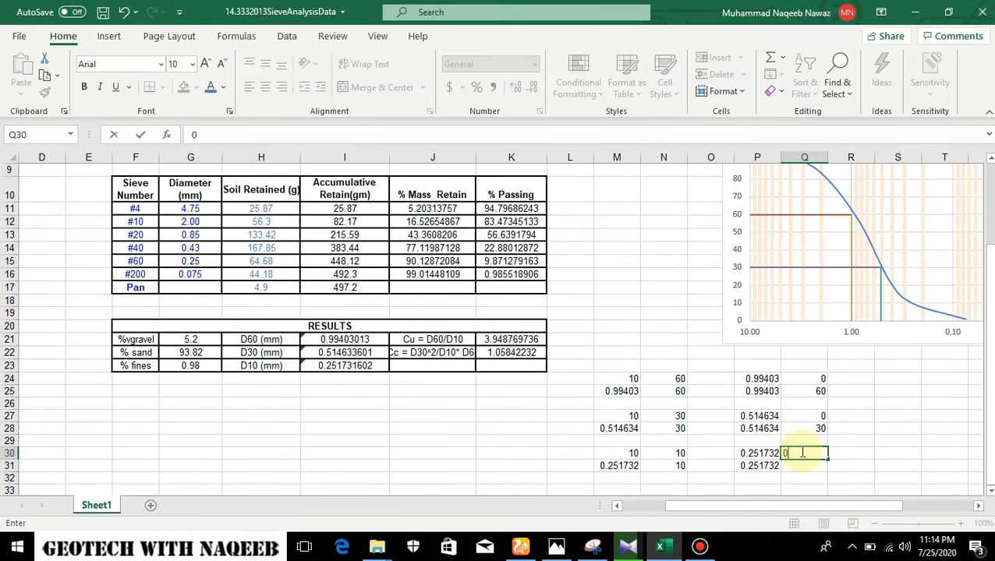
{"action": "key", "text": "Return"}
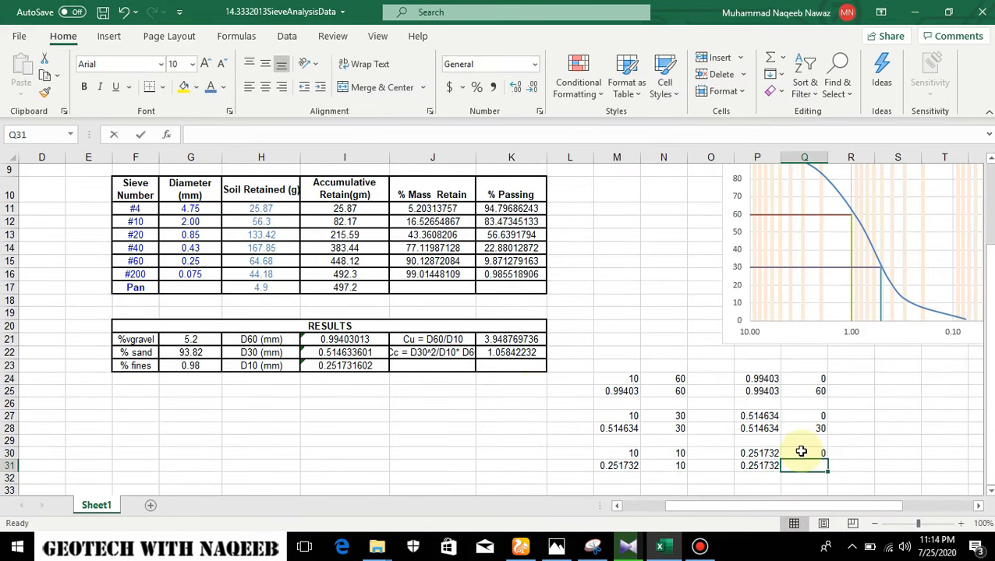
{"action": "type", "text": "10"}
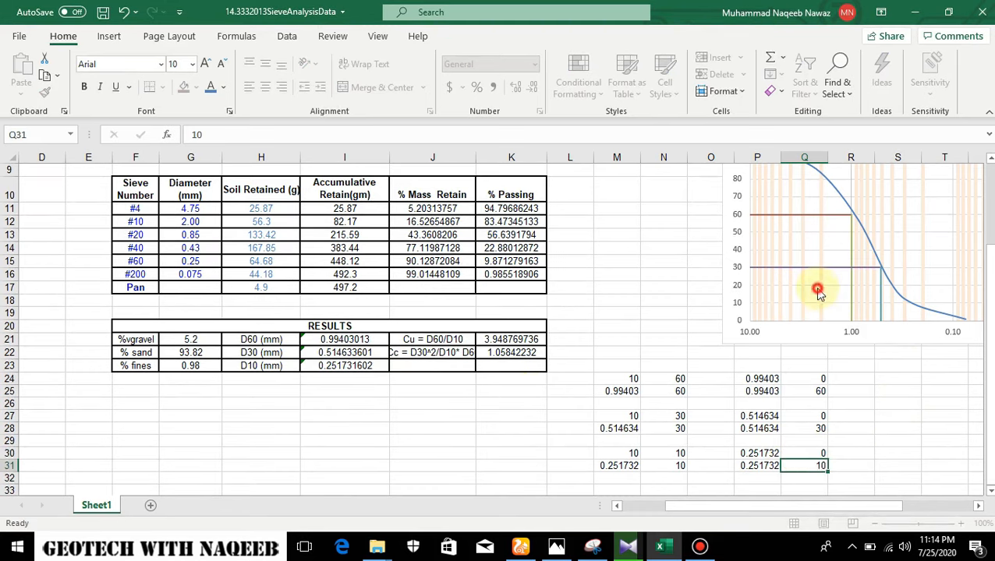
Step: Add the horizontal D10 guide line to the chart as a new series with X values M30:M31 and Y values N30:N31
{"action": "left_click", "coordinate": [817, 292]}
{"action": "right_click", "coordinate": [817, 290]}
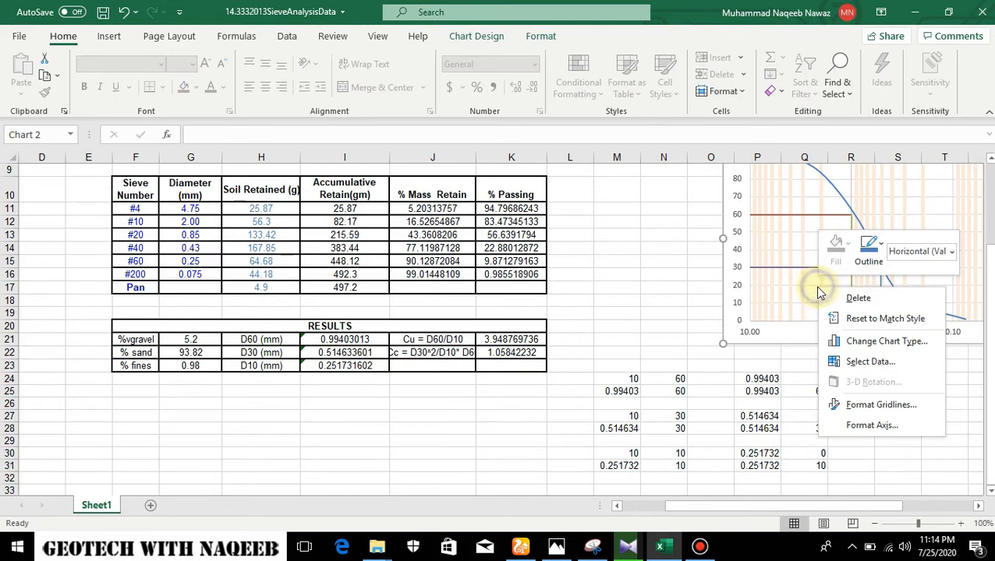
{"action": "left_click", "coordinate": [865, 365]}
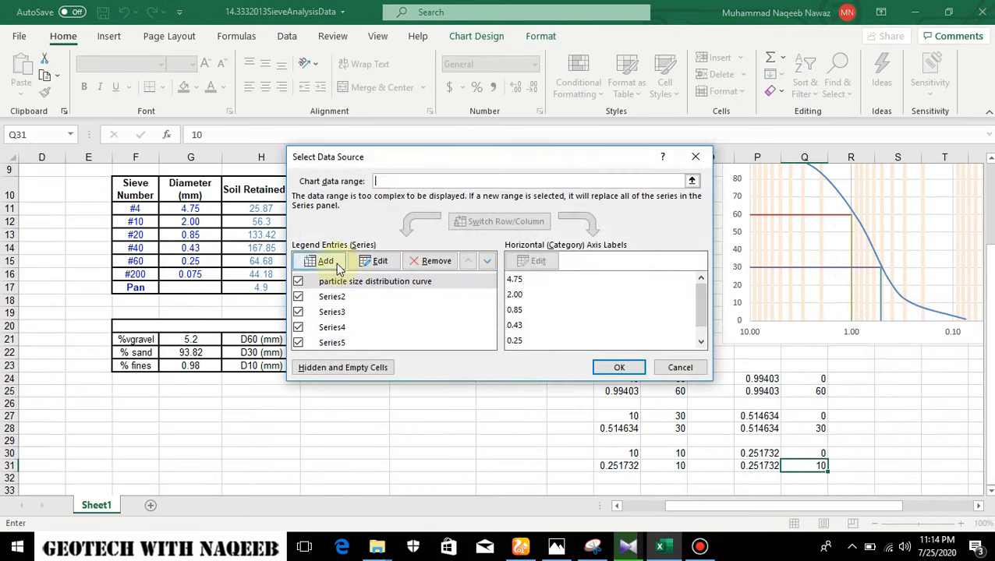
{"action": "left_click", "coordinate": [338, 269]}
{"action": "left_click", "coordinate": [531, 266]}
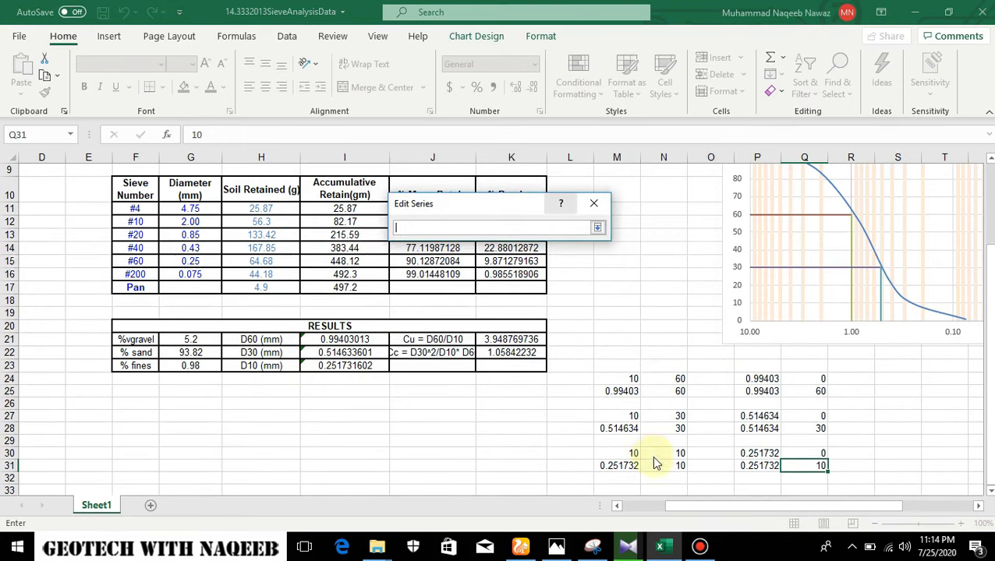
{"action": "left_click_drag", "start_coordinate": [626, 452], "coordinate": [622, 466]}
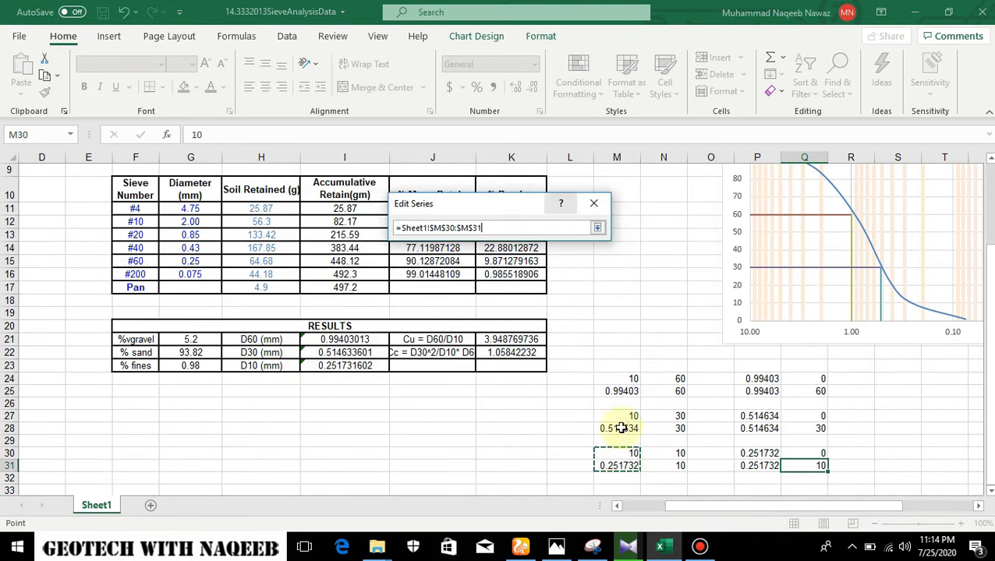
{"action": "left_click", "coordinate": [597, 229]}
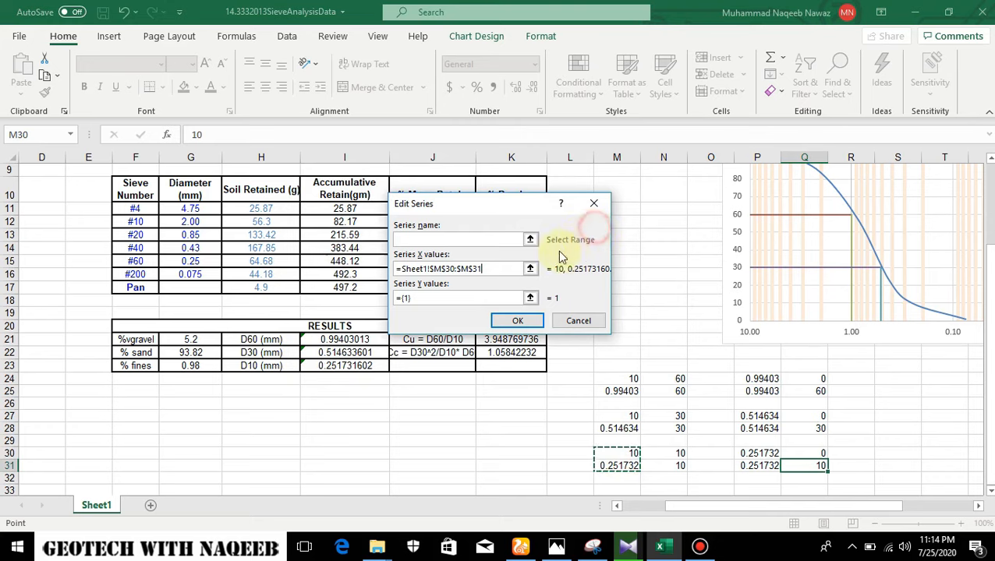
{"action": "left_click", "coordinate": [526, 295]}
{"action": "mouse_move", "coordinate": [671, 446]}
{"action": "left_mouse_down"}
{"action": "mouse_move", "coordinate": [671, 462]}
{"action": "mouse_move", "coordinate": [711, 443]}
{"action": "mouse_move", "coordinate": [668, 453]}
{"action": "mouse_move", "coordinate": [672, 465]}
{"action": "left_mouse_up"}
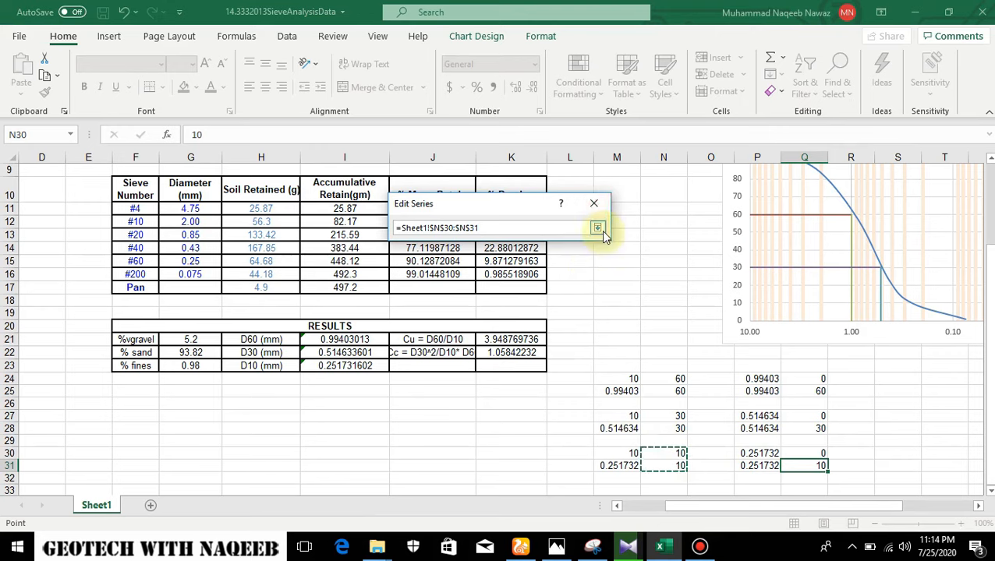
{"action": "left_click", "coordinate": [597, 228]}
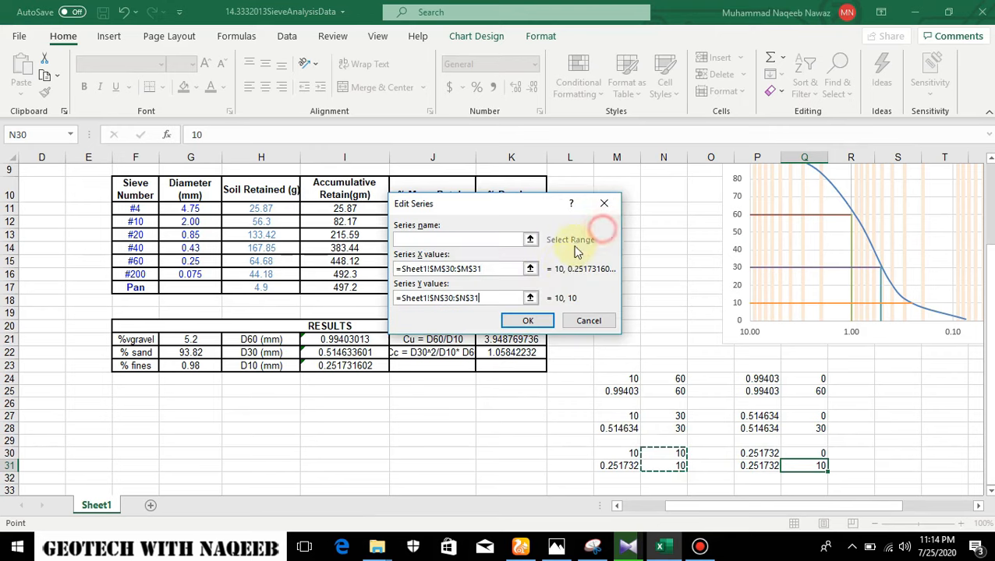
{"action": "left_click", "coordinate": [533, 322]}
Step: Add the vertical D10 guide line as another series with X values P30:P31 and Y values Q30:Q31, and apply the data source changes
{"action": "left_click", "coordinate": [325, 262]}
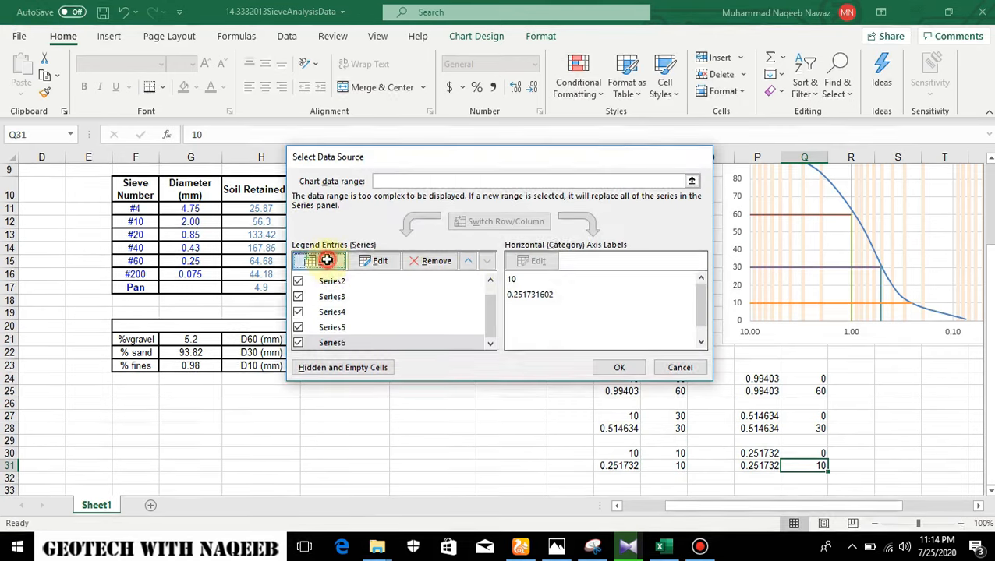
{"action": "left_click", "coordinate": [536, 269]}
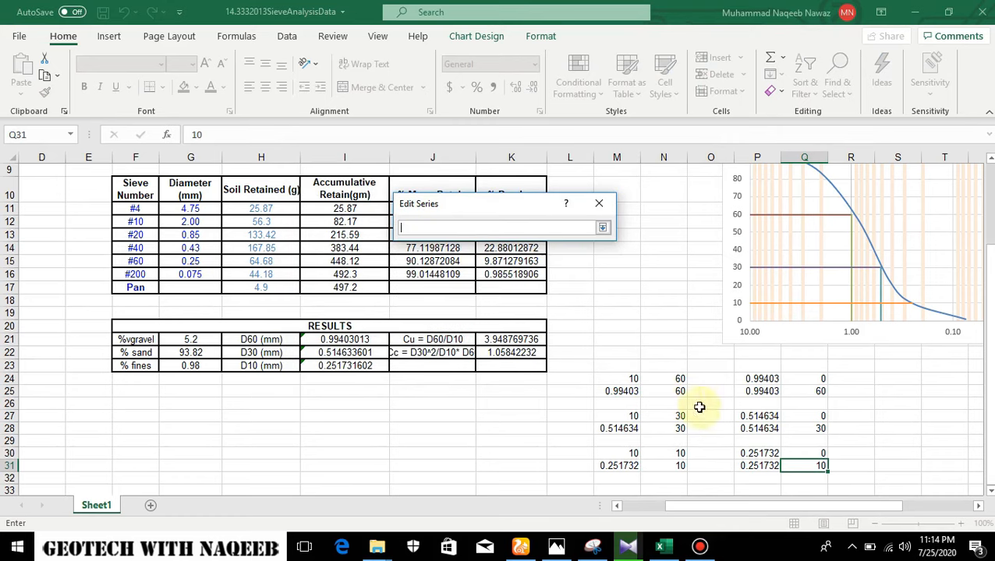
{"action": "left_click_drag", "start_coordinate": [754, 453], "coordinate": [749, 465]}
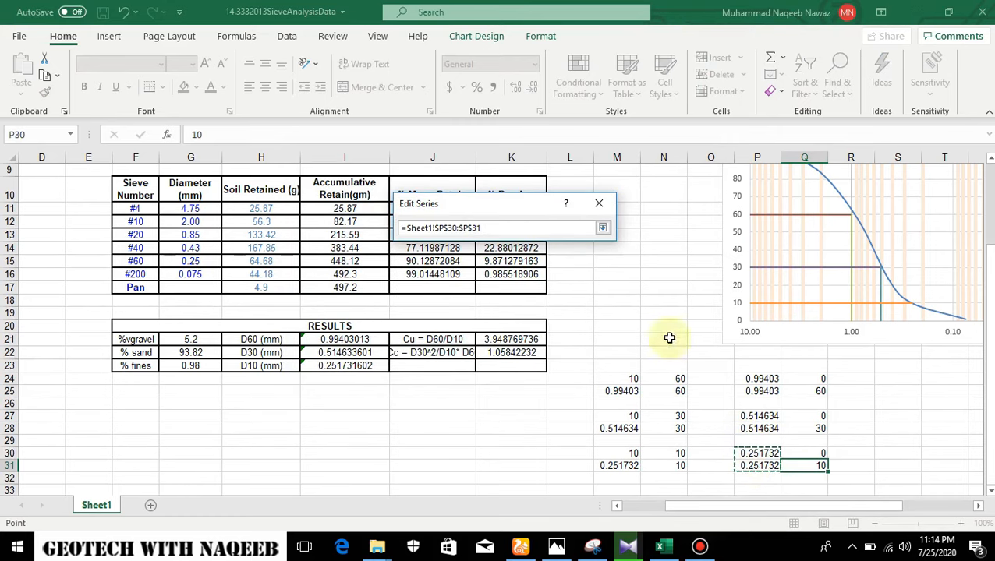
{"action": "left_click", "coordinate": [602, 228]}
{"action": "left_click", "coordinate": [536, 293]}
{"action": "left_click_drag", "start_coordinate": [803, 446], "coordinate": [802, 466]}
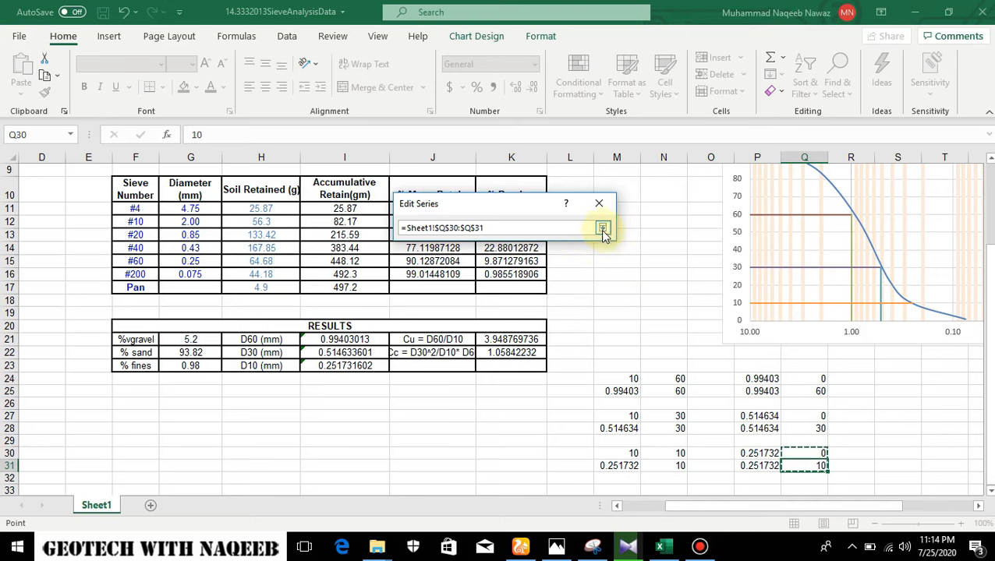
{"action": "left_click", "coordinate": [603, 229]}
{"action": "left_click", "coordinate": [534, 316]}
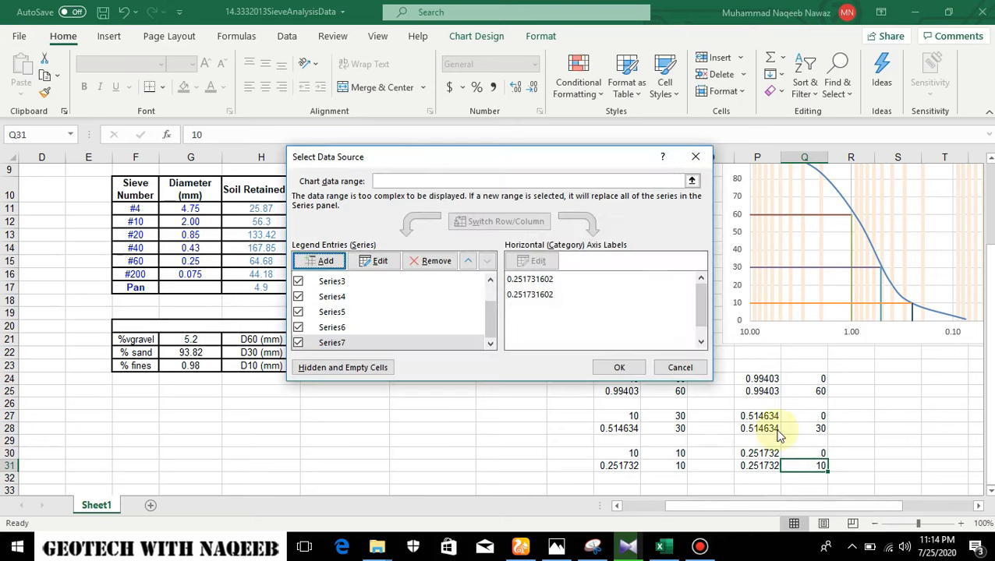
{"action": "left_click", "coordinate": [616, 367]}
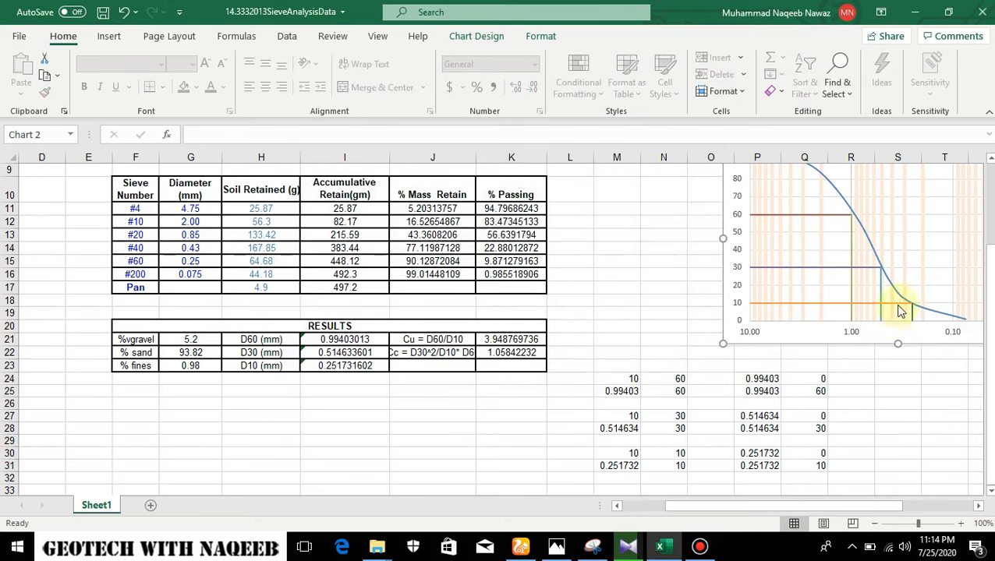
Step: Examine the D60, D30 and D10 guide lines on the particle size distribution curve and their coordinate table below the chart
{"action": "left_click_drag", "start_coordinate": [877, 508], "coordinate": [920, 495]}
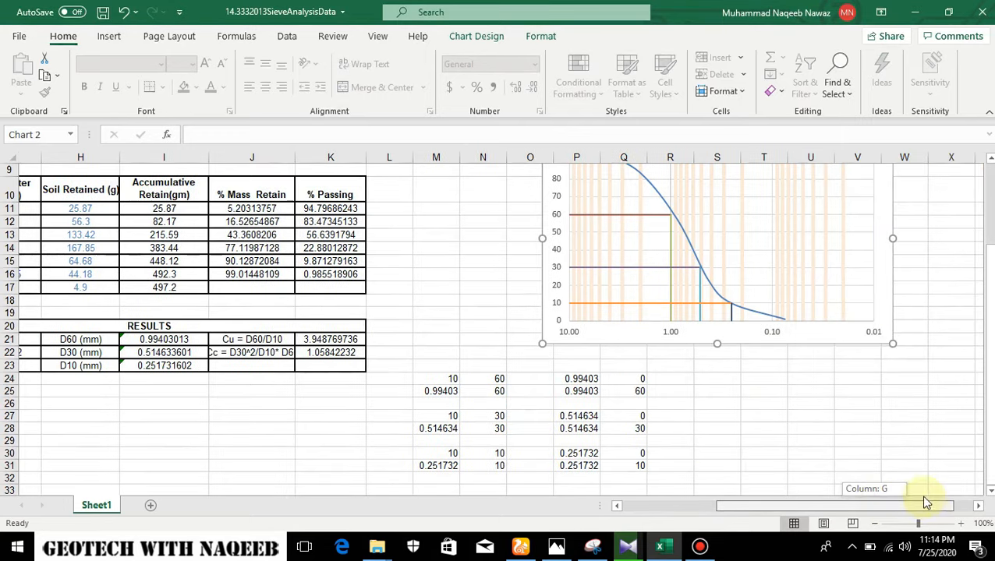
{"action": "scroll", "coordinate": [801, 419], "scroll_direction": "up", "scroll_amount": 2}
{"action": "scroll", "coordinate": [803, 421], "scroll_direction": "up", "scroll_amount": 1}
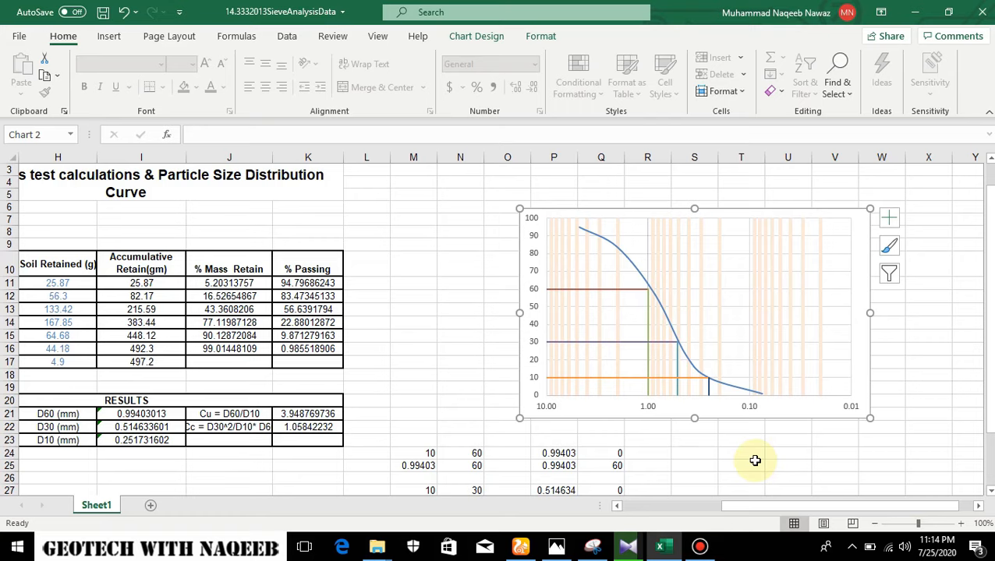
{"action": "scroll", "coordinate": [757, 460], "scroll_direction": "down", "scroll_amount": 2}
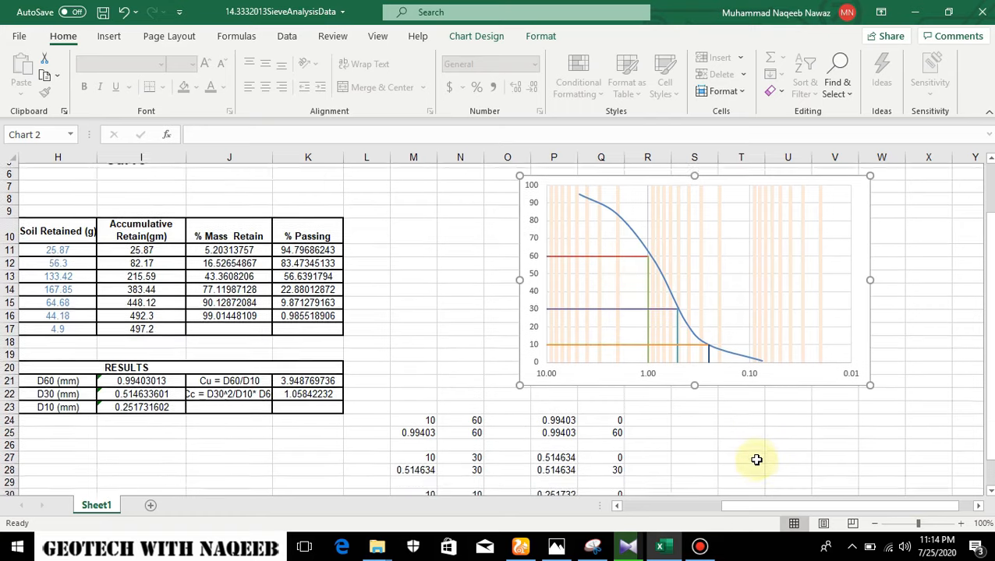
{"action": "scroll", "coordinate": [756, 460], "scroll_direction": "down", "scroll_amount": 1}
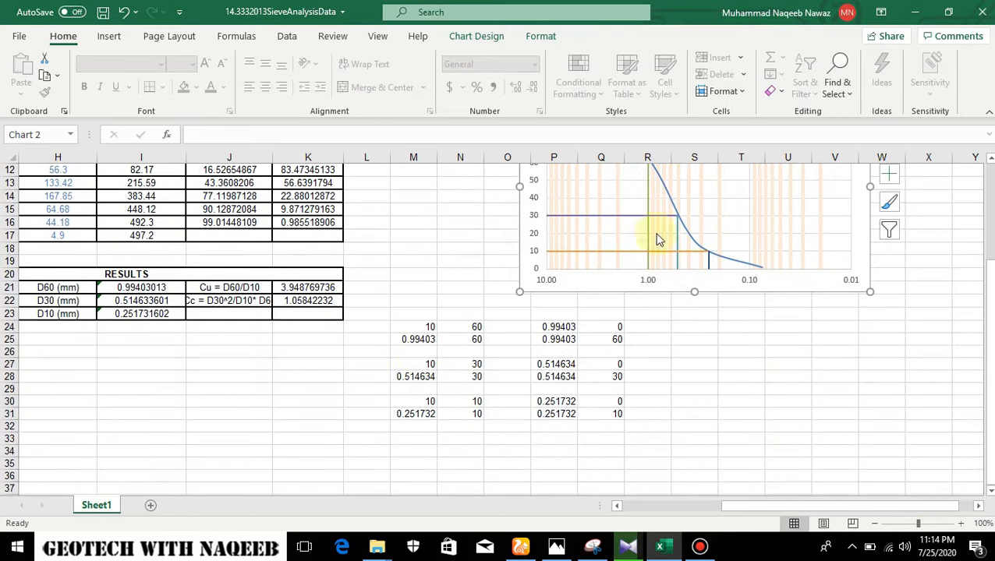
{"action": "mouse_move", "coordinate": [550, 254]}
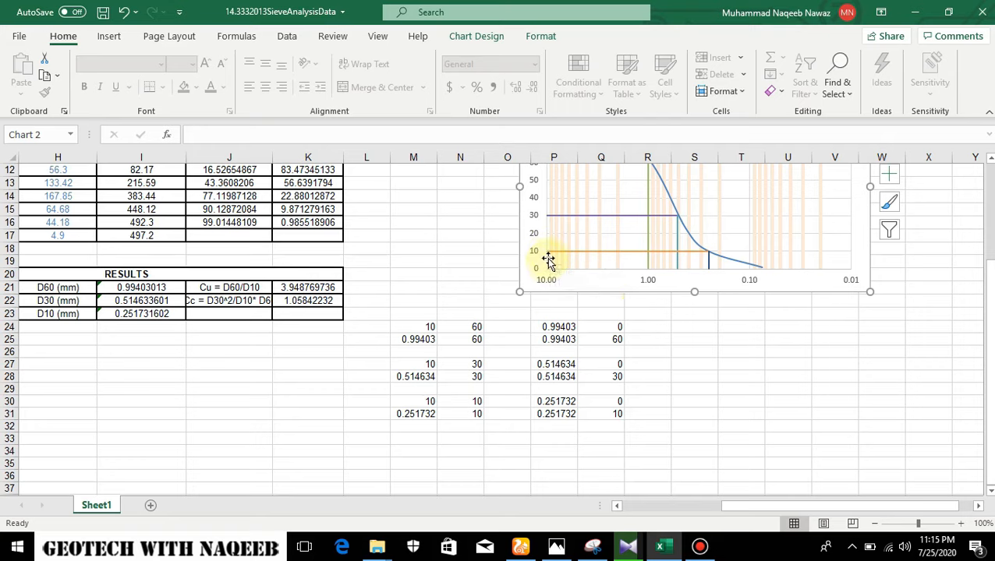
{"action": "scroll", "coordinate": [663, 430], "scroll_direction": "up", "scroll_amount": 2}
{"action": "scroll", "coordinate": [653, 459], "scroll_direction": "up", "scroll_amount": 2}
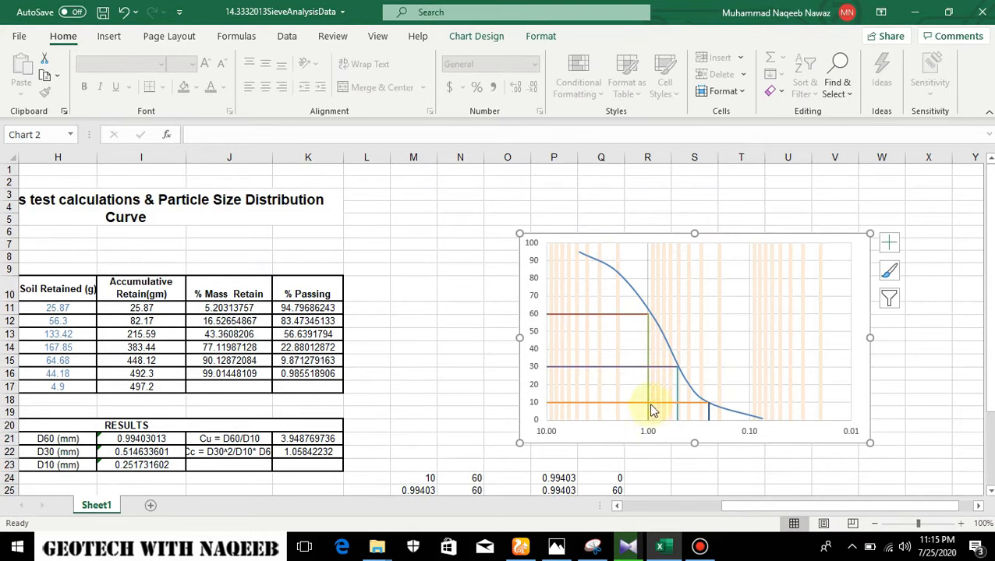
Step: Change the line color of the horizontal D10 guide line series to black
{"action": "double_click", "coordinate": [701, 406]}
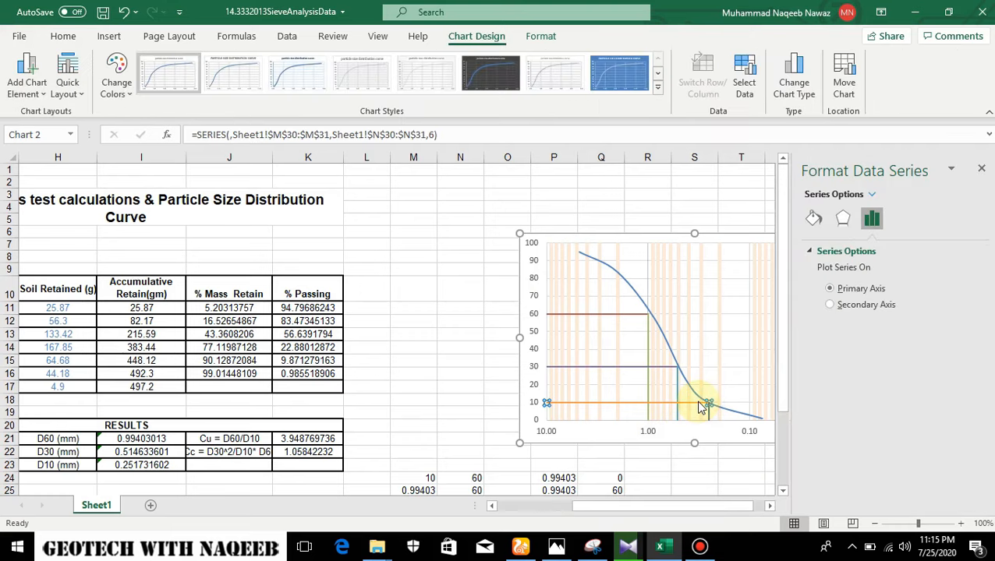
{"action": "left_click", "coordinate": [872, 219]}
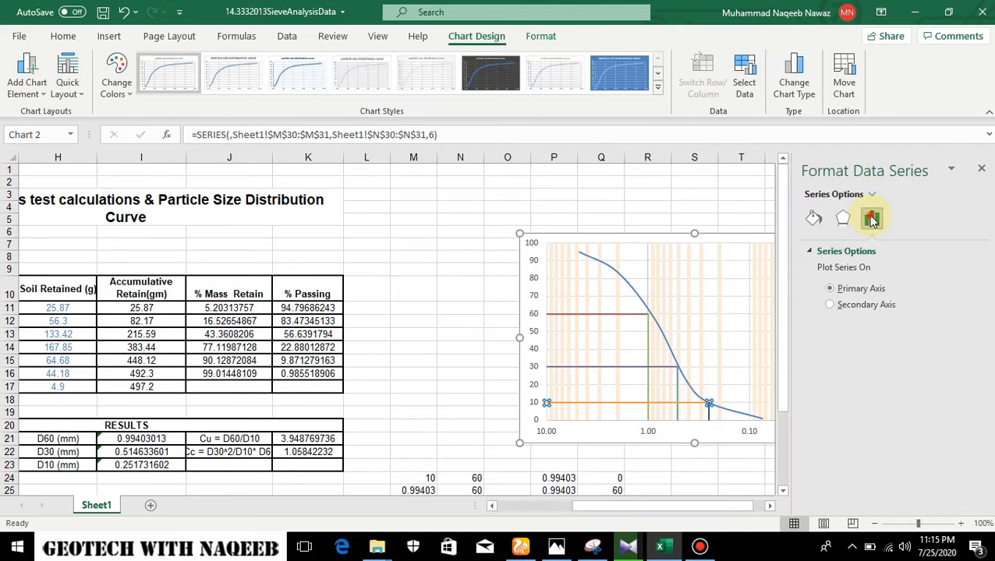
{"action": "left_click", "coordinate": [841, 219]}
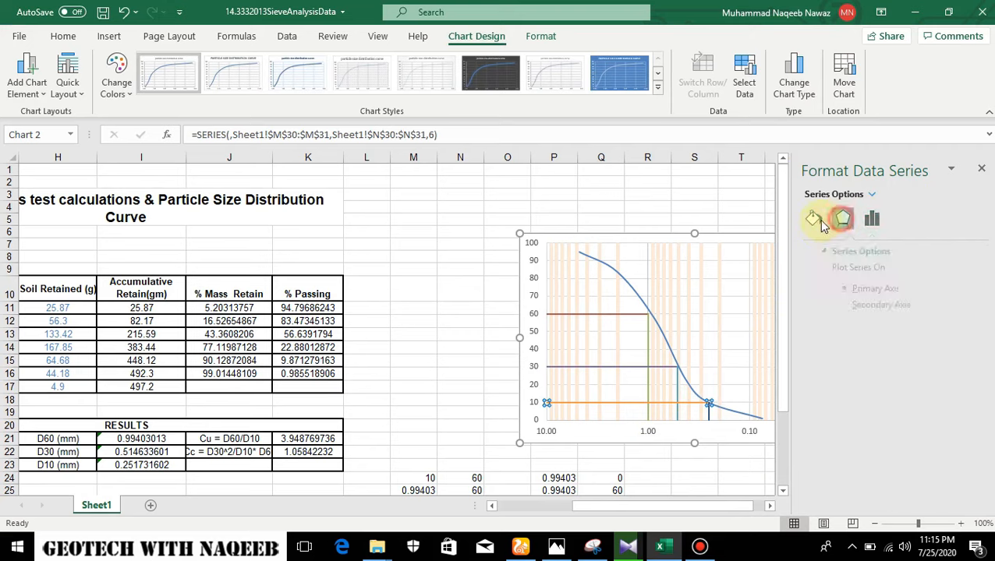
{"action": "left_click", "coordinate": [813, 218]}
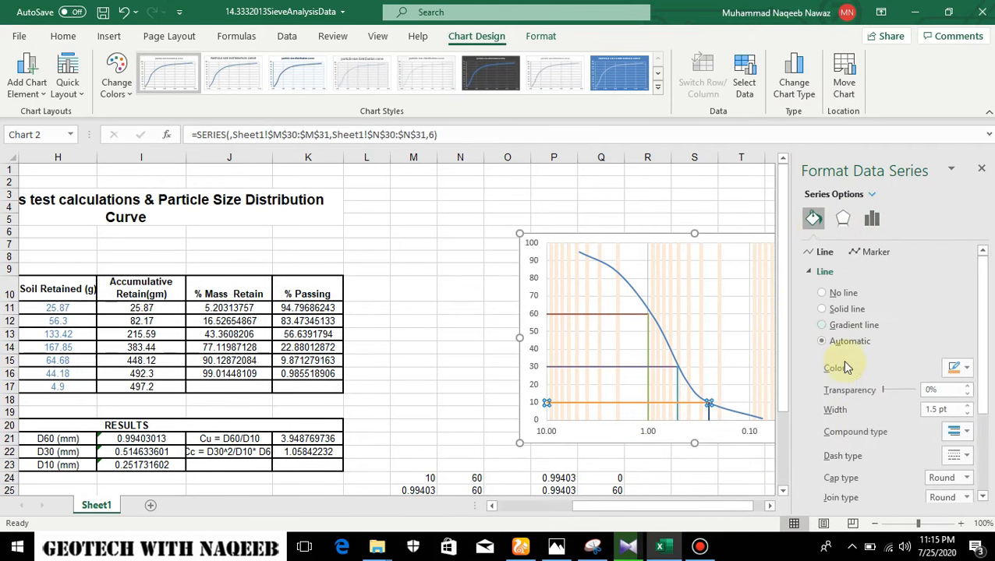
{"action": "left_click", "coordinate": [967, 369]}
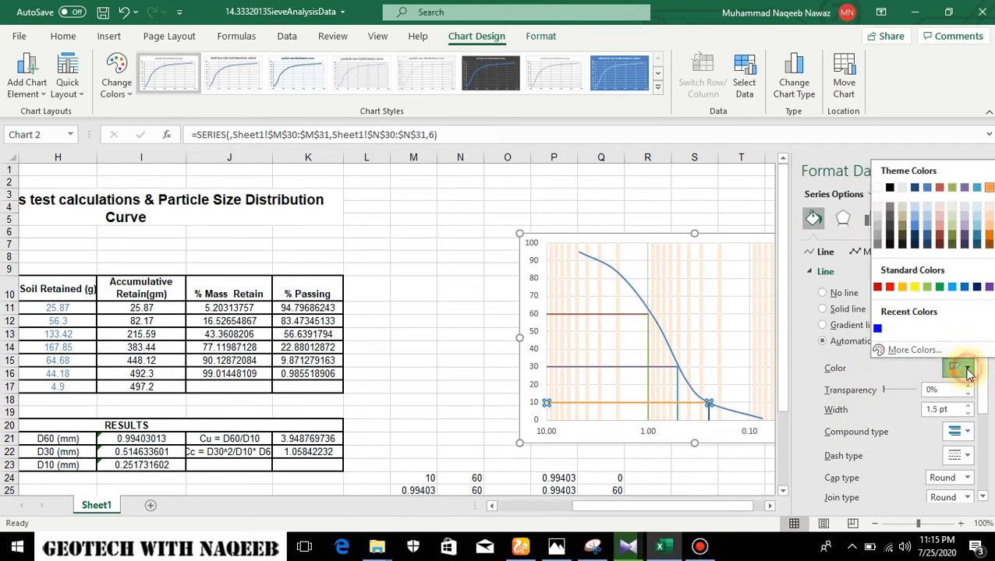
{"action": "left_click", "coordinate": [888, 188]}
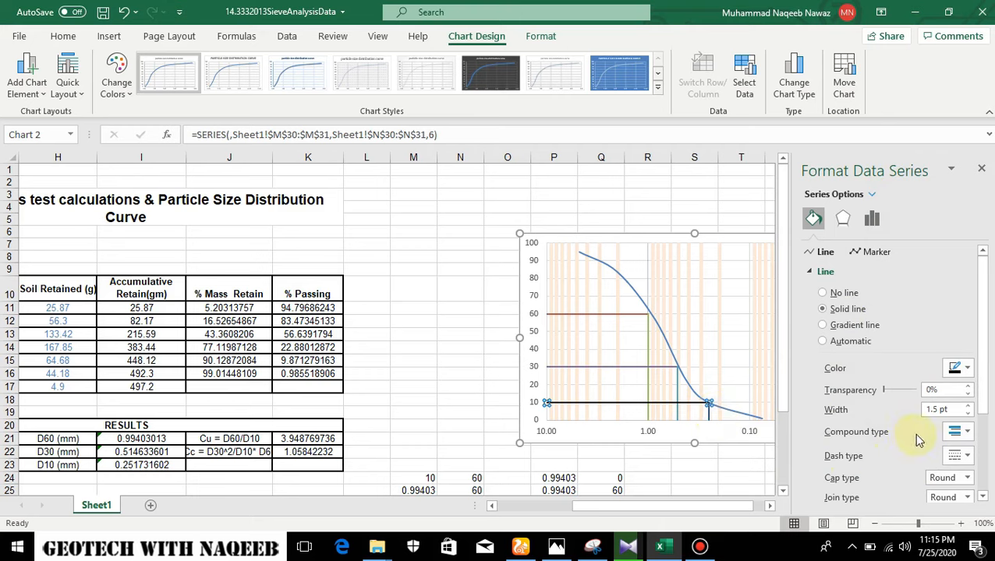
Step: Add an end arrowhead to the horizontal D10 guide line so that it points at the curve
{"action": "scroll", "coordinate": [936, 442], "scroll_direction": "down", "scroll_amount": 3}
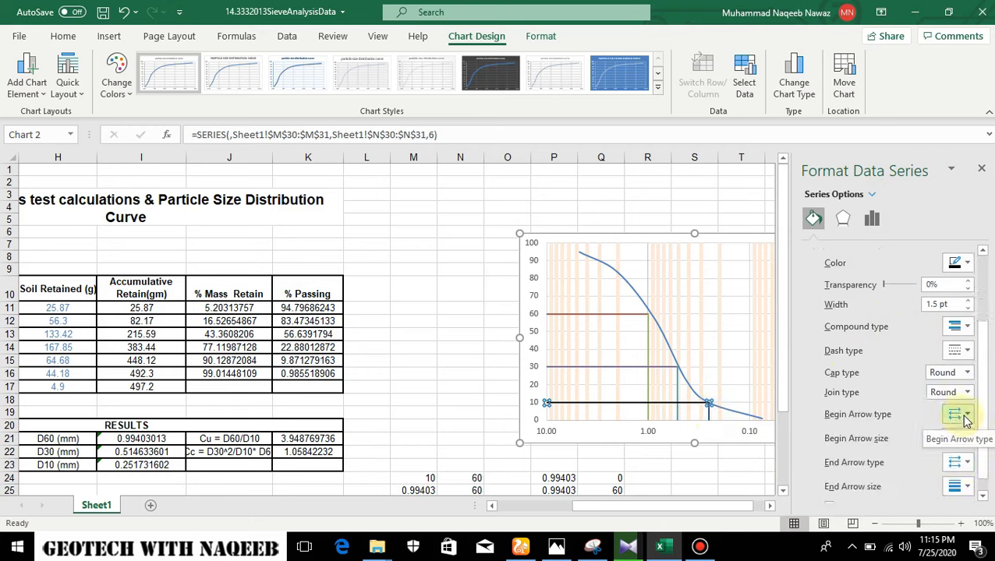
{"action": "left_click", "coordinate": [965, 418]}
{"action": "left_click", "coordinate": [965, 419]}
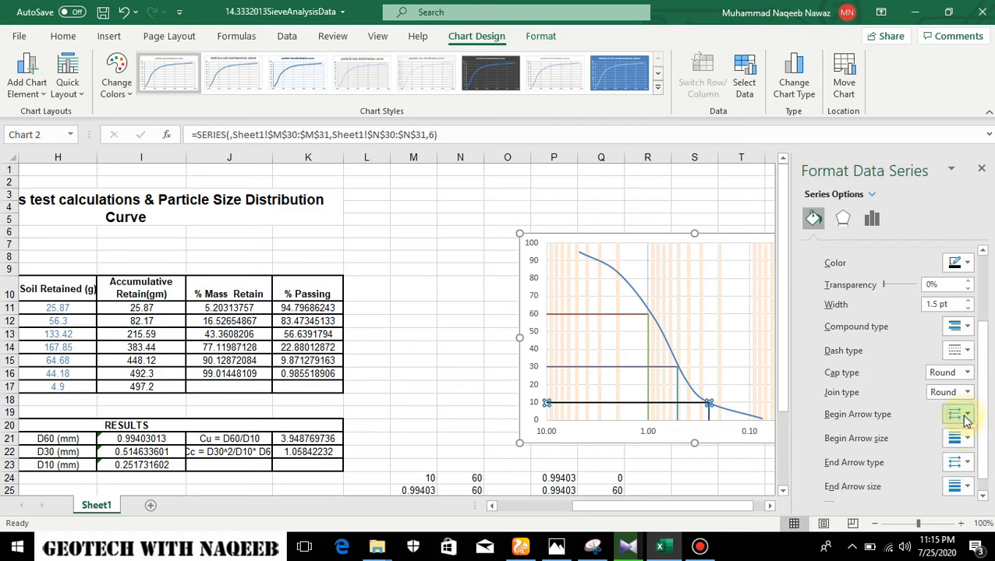
{"action": "left_click", "coordinate": [964, 463]}
{"action": "left_click", "coordinate": [959, 484]}
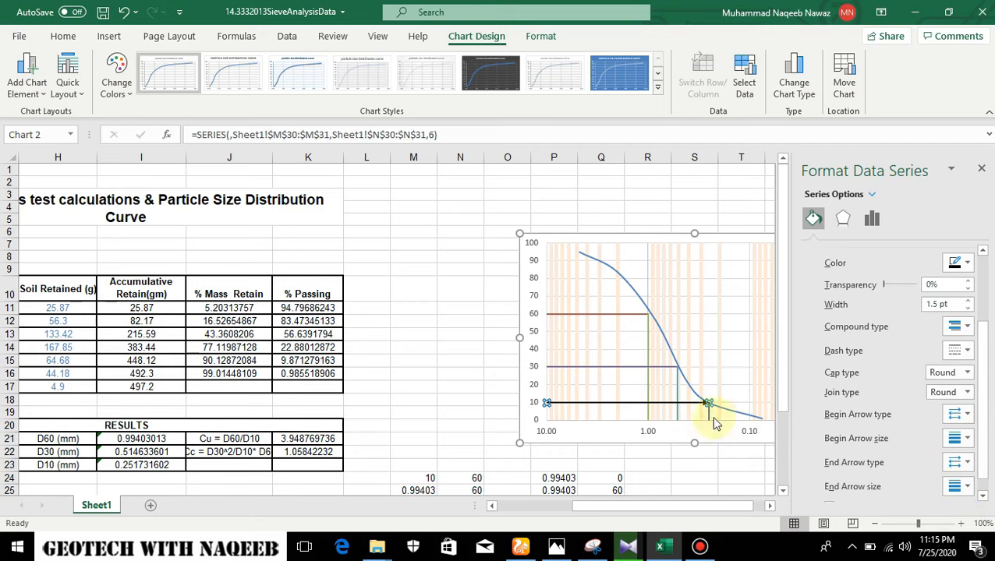
Step: Set the line width of the vertical D10 guide line's data point to 1.75 pt
{"action": "left_click", "coordinate": [709, 419]}
{"action": "left_click", "coordinate": [709, 416]}
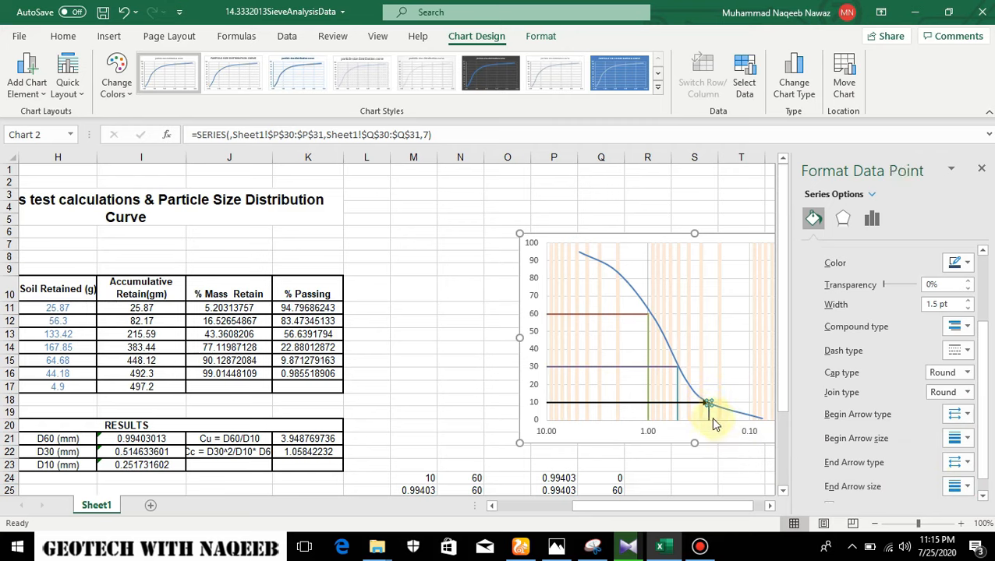
{"action": "left_click", "coordinate": [708, 415]}
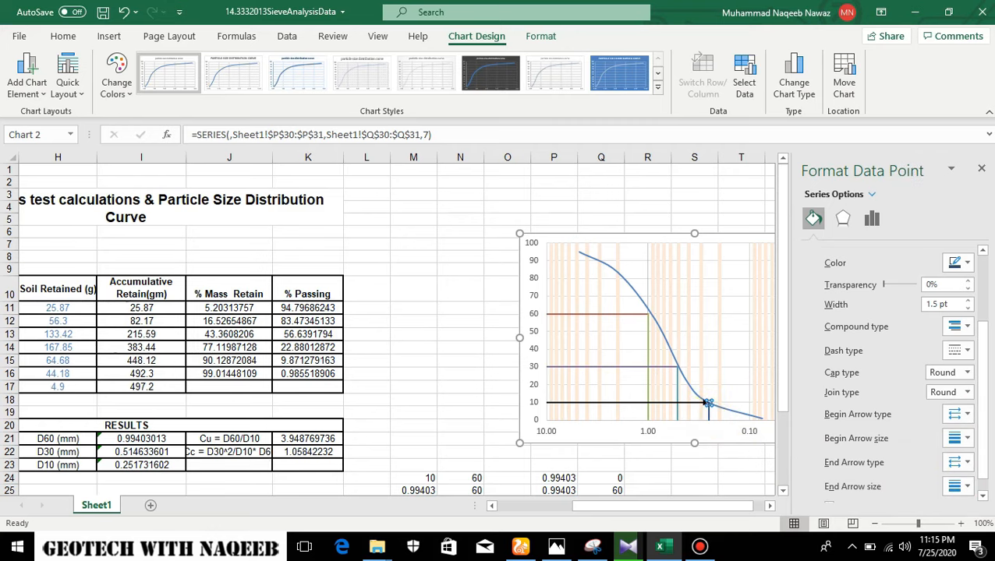
{"action": "left_click", "coordinate": [982, 169]}
{"action": "left_click", "coordinate": [709, 414]}
{"action": "double_click", "coordinate": [708, 413]}
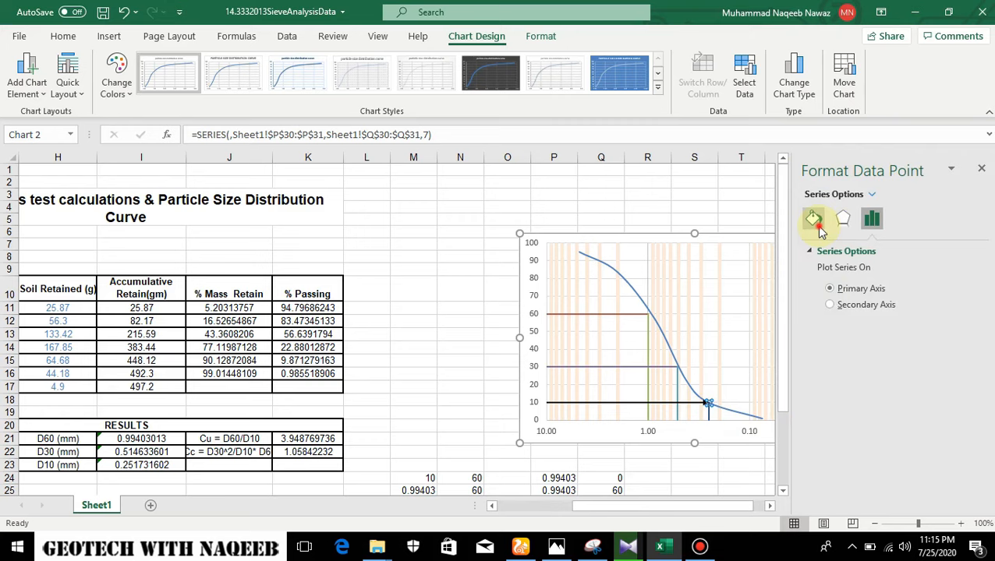
{"action": "left_click", "coordinate": [813, 219]}
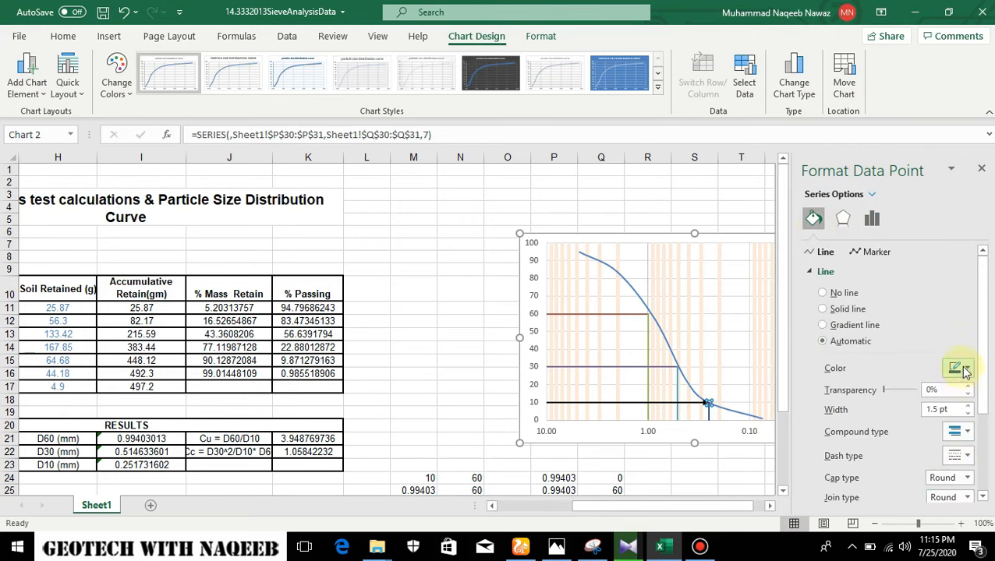
{"action": "left_click", "coordinate": [967, 407]}
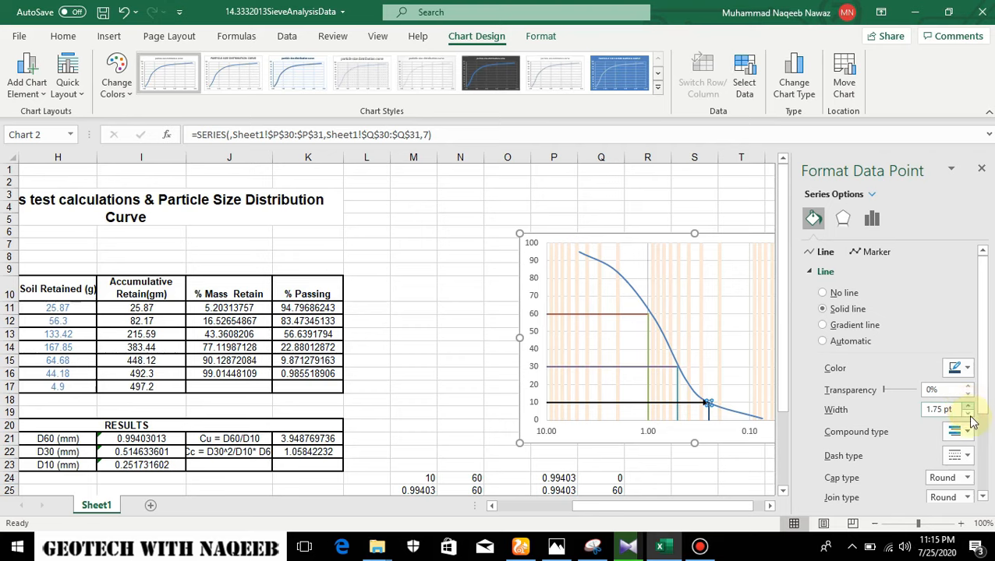
Step: Add a begin arrowhead to the vertical D10 guide line, pointing down to the particle size axis
{"action": "scroll", "coordinate": [969, 478], "scroll_direction": "down", "scroll_amount": 2}
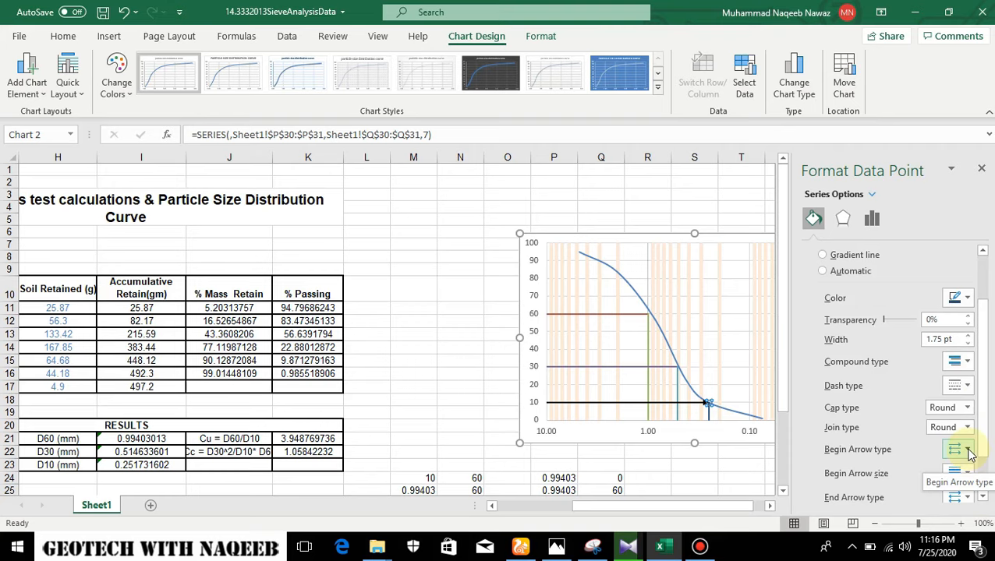
{"action": "left_click", "coordinate": [969, 452]}
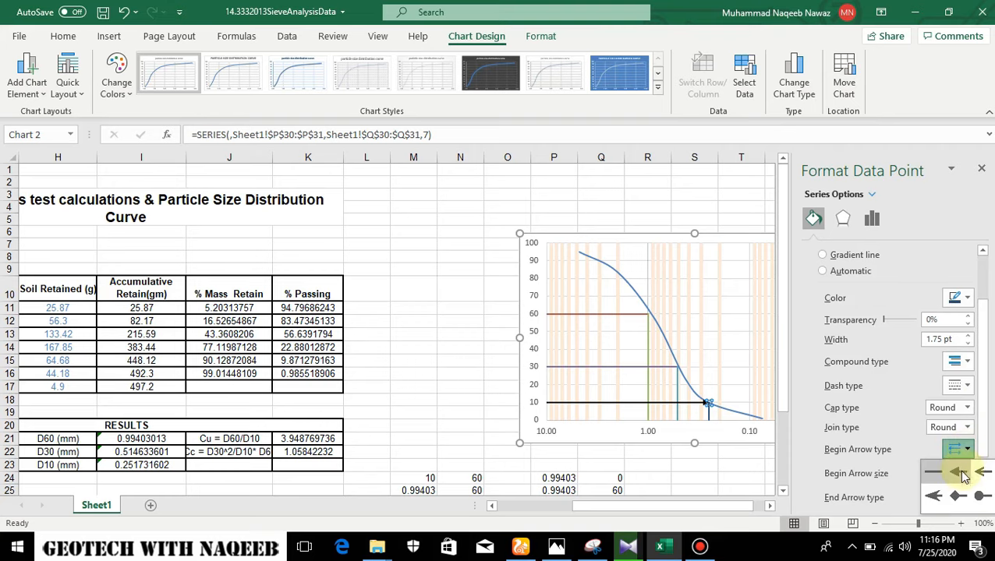
{"action": "left_click", "coordinate": [962, 473]}
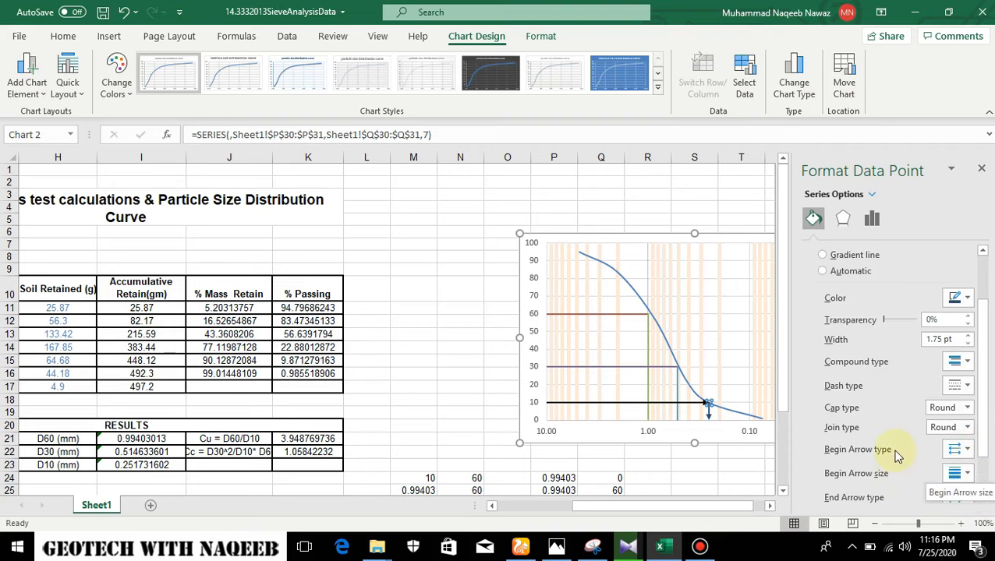
{"action": "left_click", "coordinate": [981, 168]}
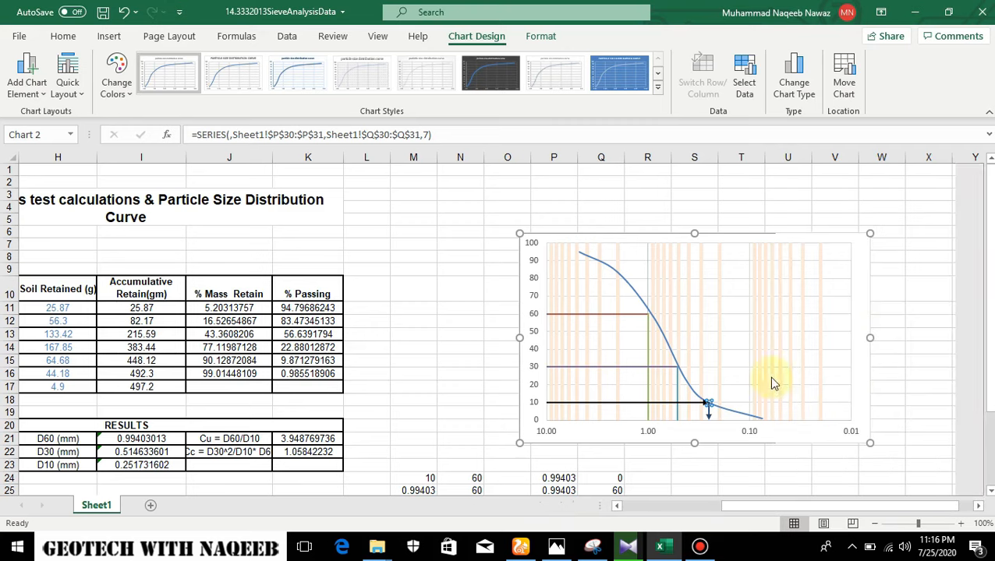
Step: Color the vertical D60 guide line black and add an end arrowhead at its upper end
{"action": "double_click", "coordinate": [649, 363]}
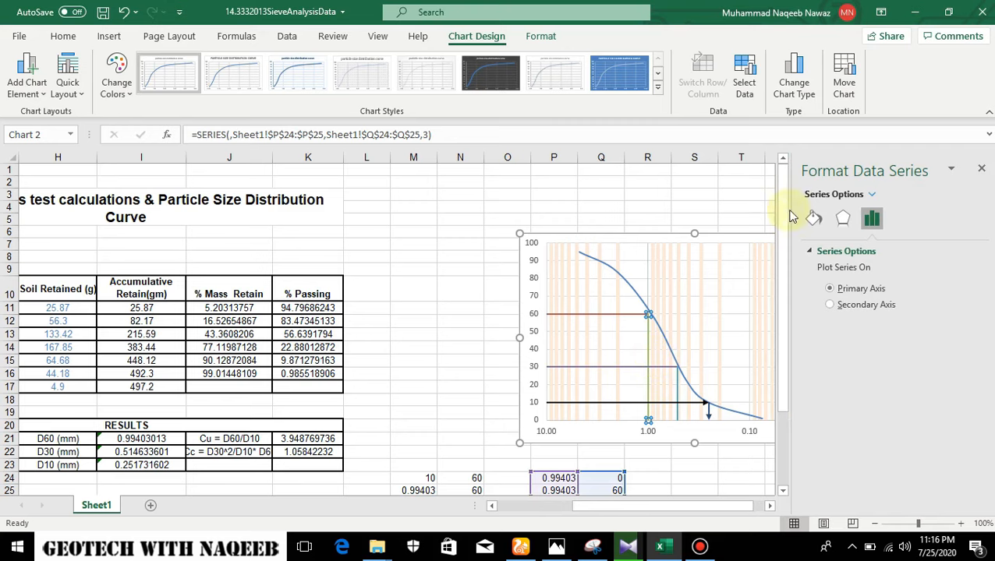
{"action": "left_click", "coordinate": [814, 220]}
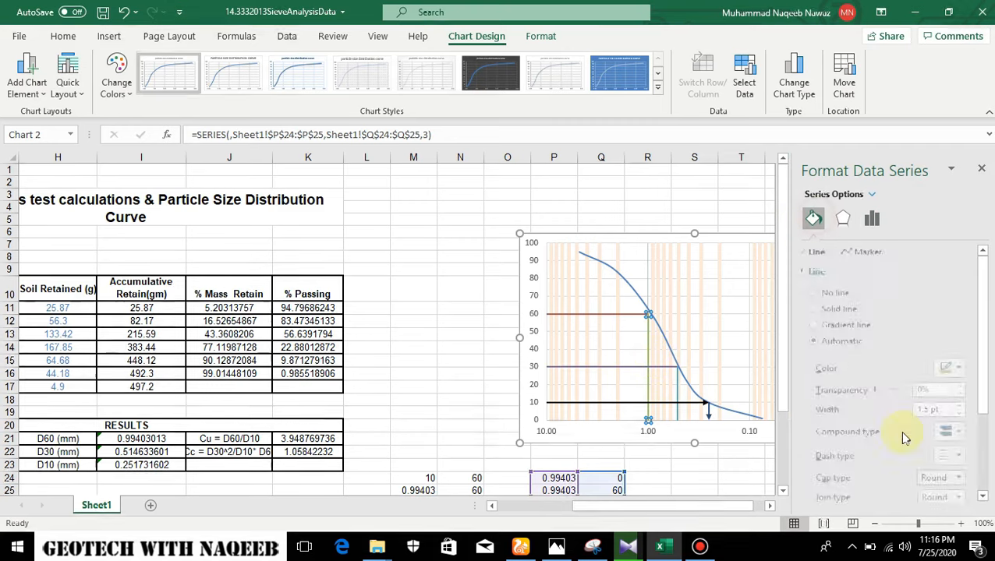
{"action": "left_click", "coordinate": [957, 367]}
{"action": "left_click", "coordinate": [890, 188]}
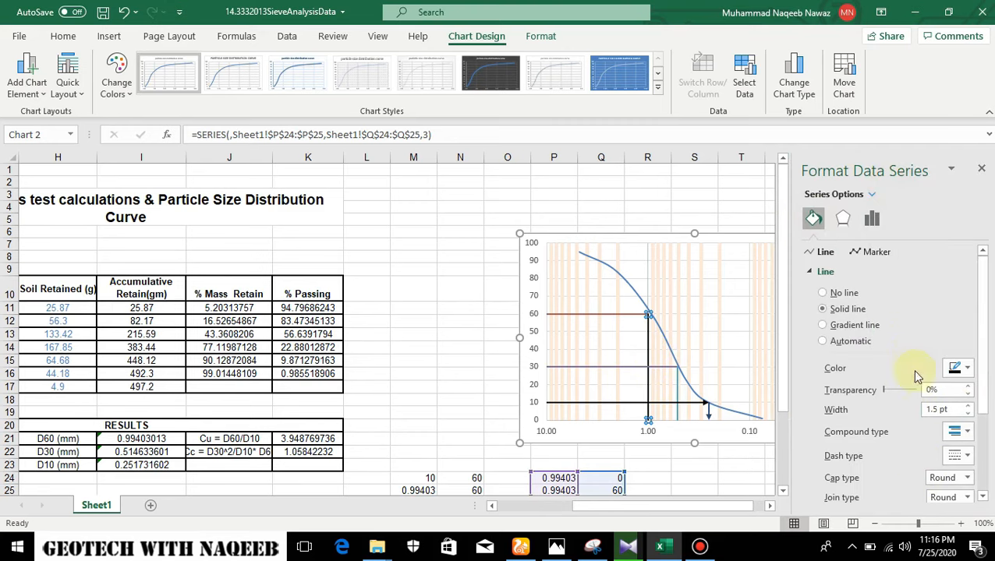
{"action": "left_click_drag", "start_coordinate": [980, 370], "coordinate": [980, 439]}
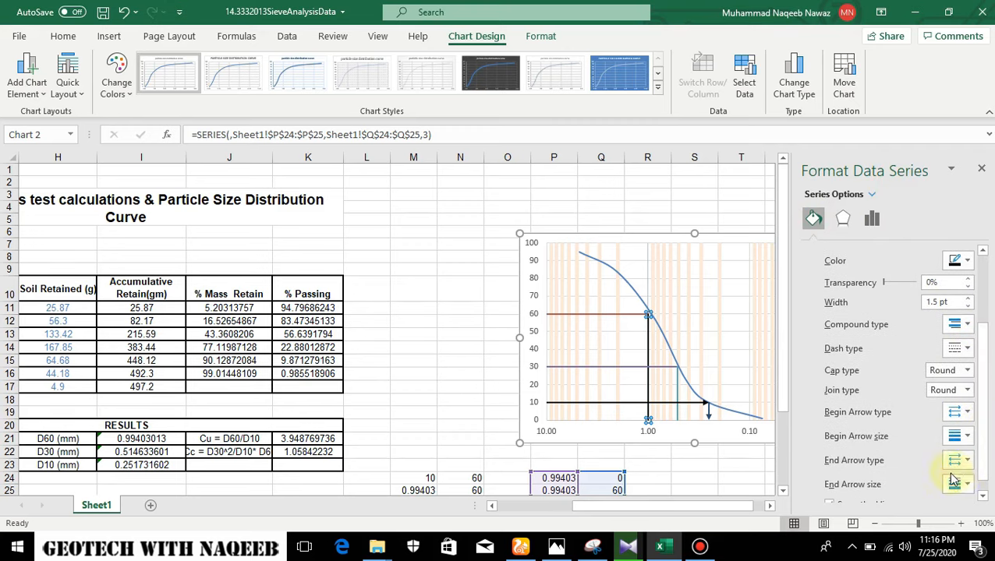
{"action": "left_click", "coordinate": [968, 462]}
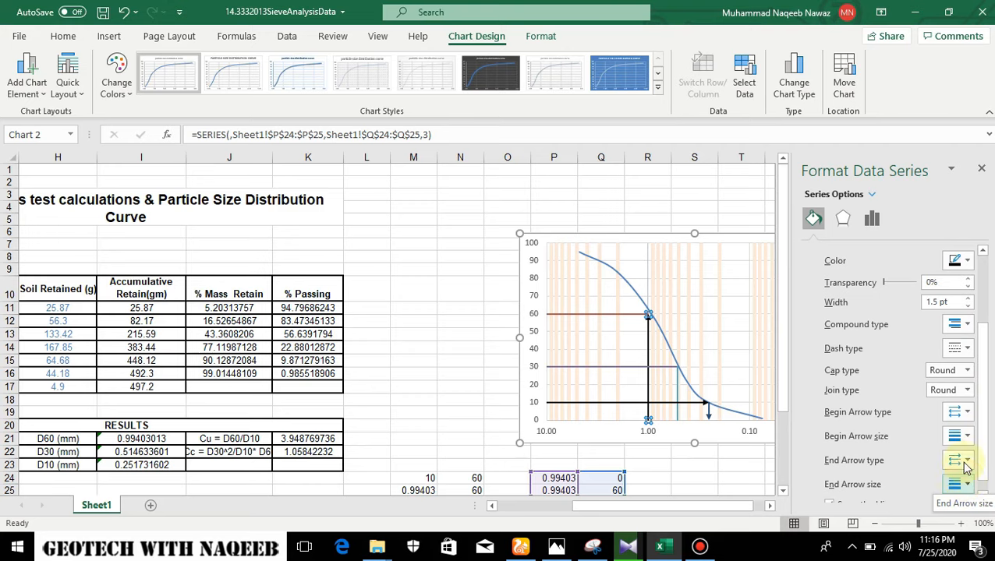
{"action": "left_click", "coordinate": [981, 172]}
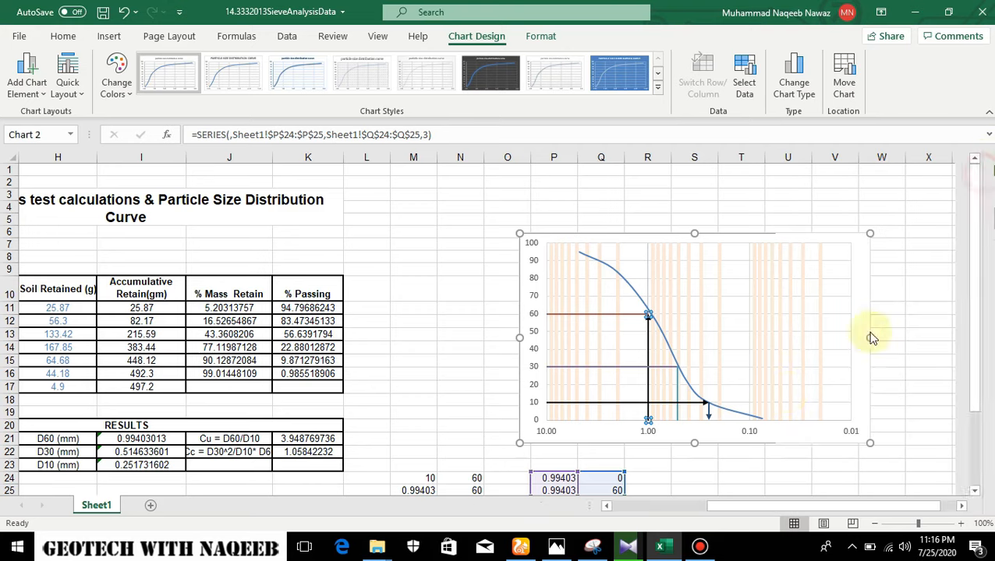
Step: Add a begin arrowhead to the vertical D60 guide line, pointing down to the particle size axis
{"action": "left_click", "coordinate": [669, 366]}
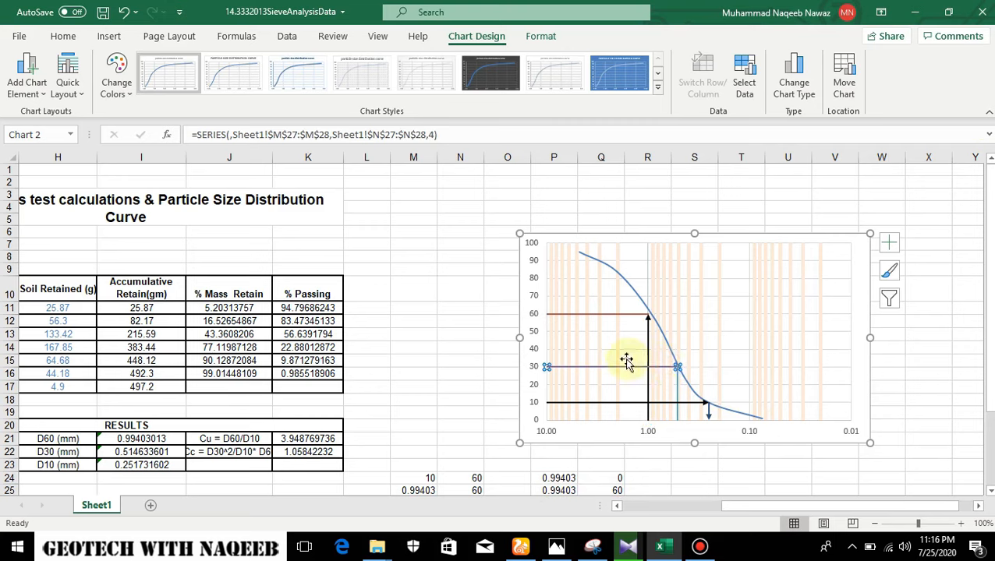
{"action": "double_click", "coordinate": [647, 344]}
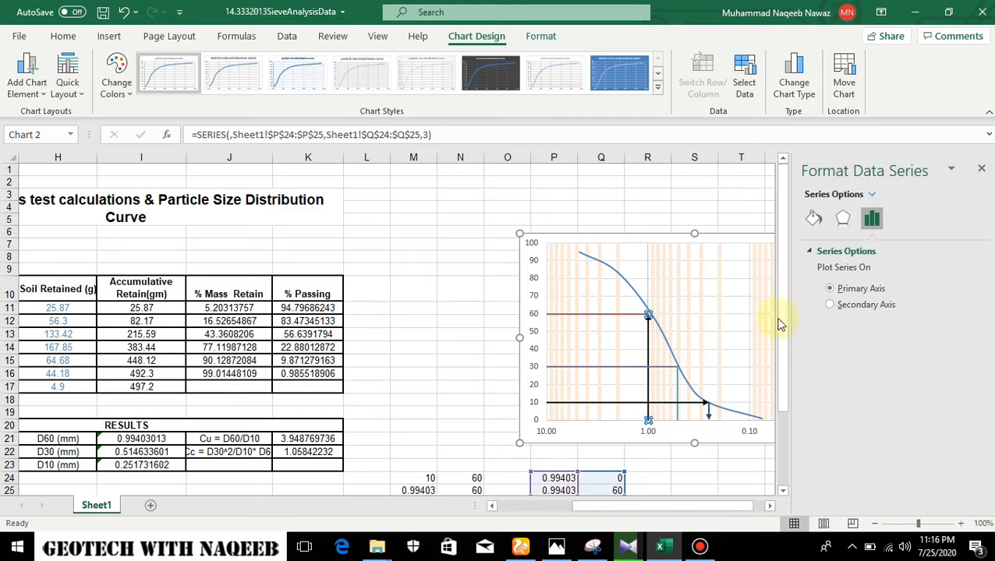
{"action": "left_click", "coordinate": [813, 219]}
{"action": "scroll", "coordinate": [873, 433], "scroll_direction": "down", "scroll_amount": 3}
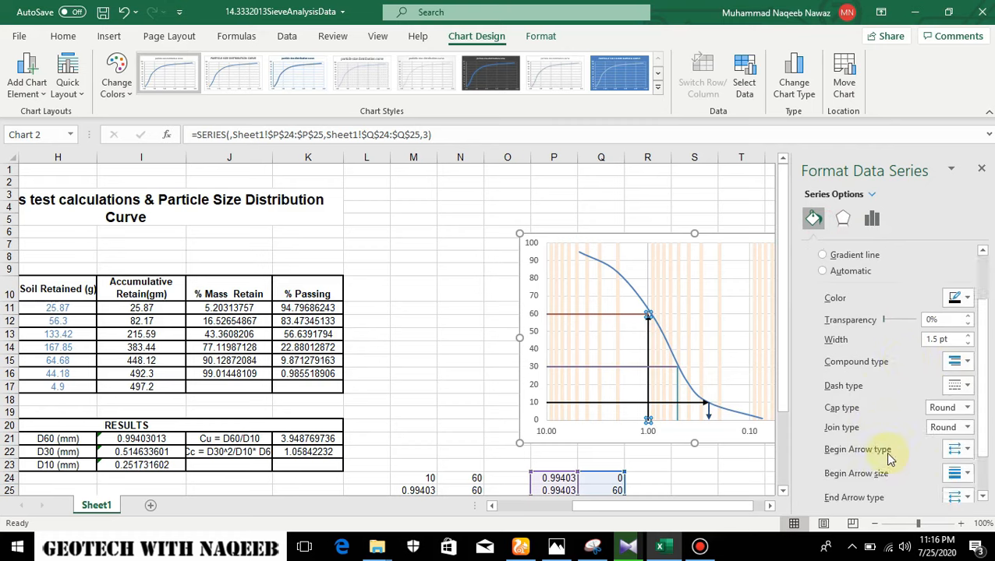
{"action": "left_click", "coordinate": [966, 450]}
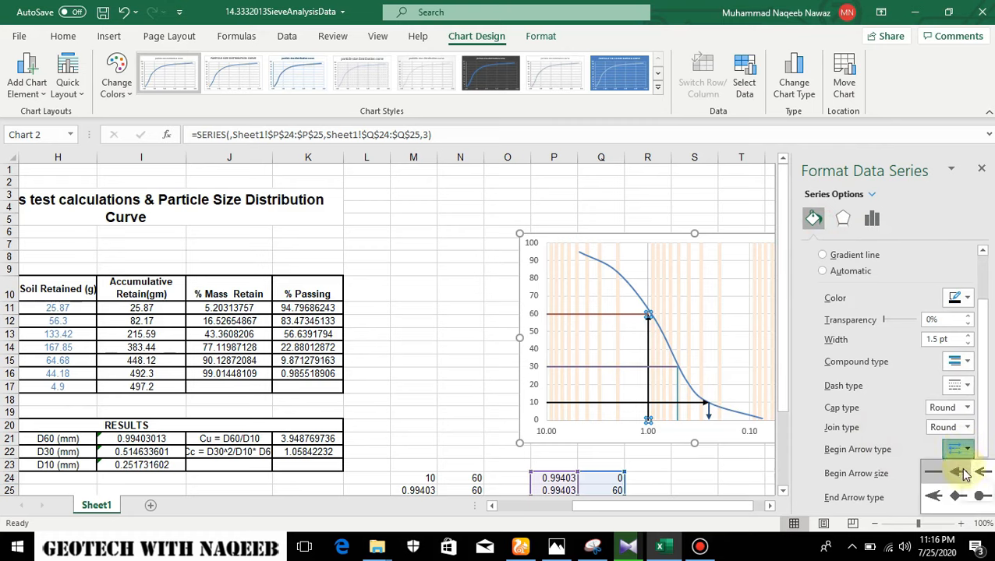
{"action": "left_click", "coordinate": [962, 473]}
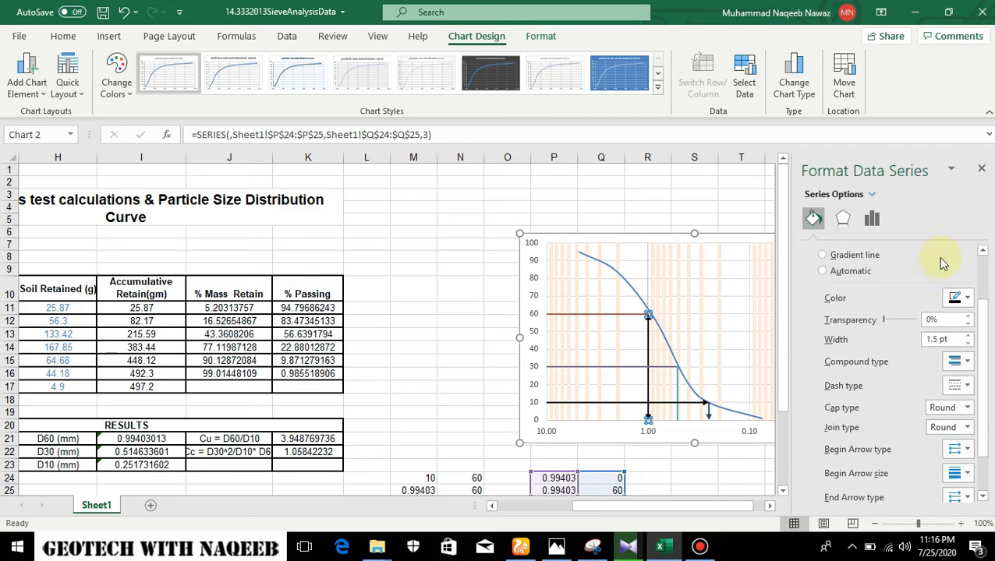
{"action": "left_click", "coordinate": [981, 171]}
Step: Change the line color of the horizontal D60 guide line series to black
{"action": "double_click", "coordinate": [623, 315]}
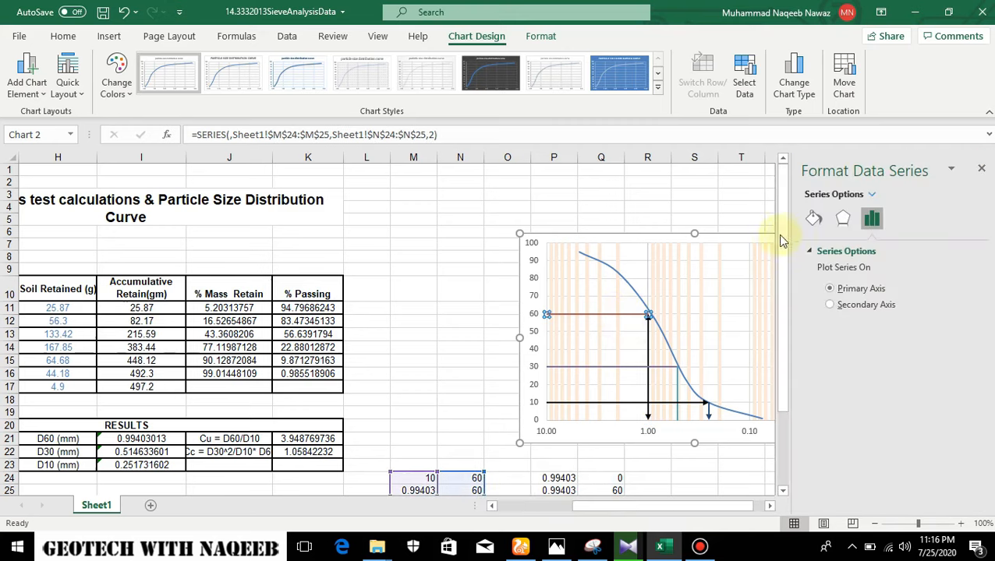
{"action": "left_click", "coordinate": [812, 218]}
{"action": "scroll", "coordinate": [853, 450], "scroll_direction": "down", "scroll_amount": 1}
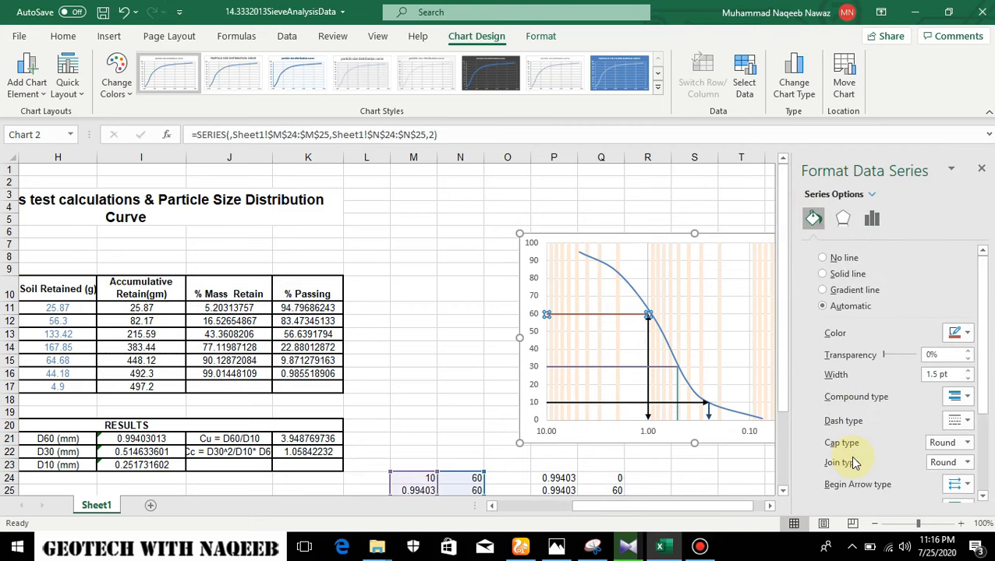
{"action": "left_click", "coordinate": [960, 333]}
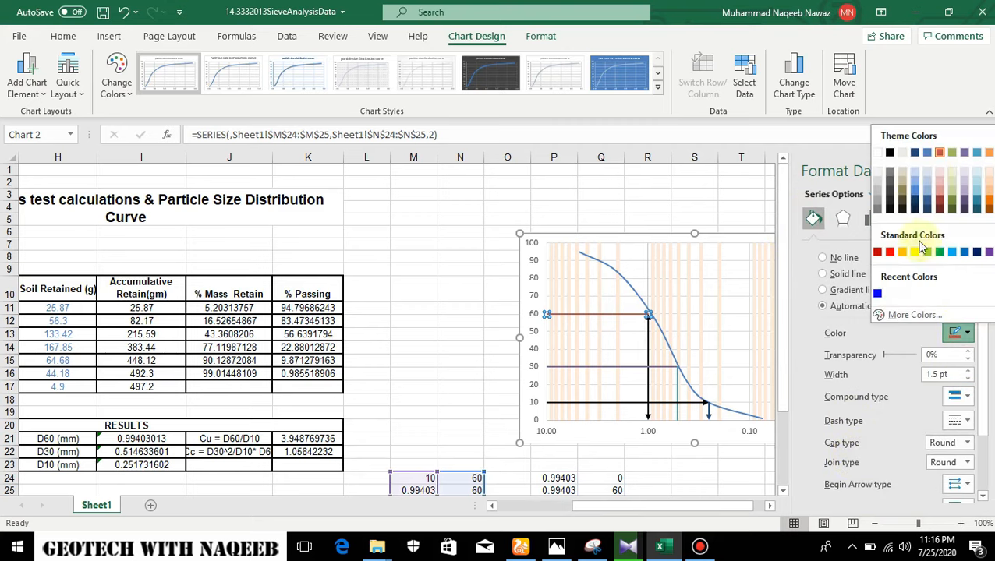
{"action": "left_click", "coordinate": [893, 154]}
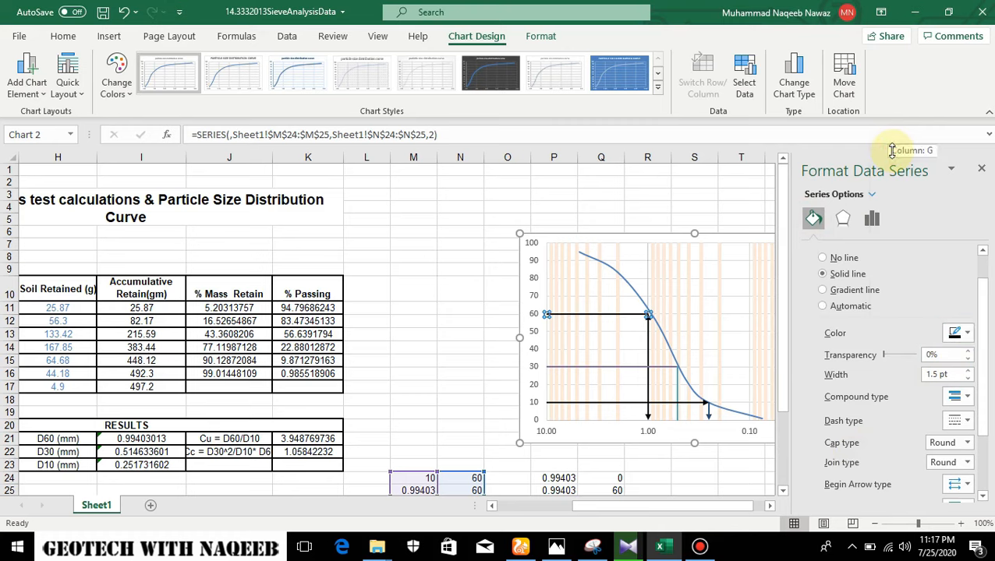
Step: Set the horizontal D60 guide line's begin arrow size to Arrow L Size 2 and add an end arrowhead pointing at the curve
{"action": "scroll", "coordinate": [913, 475], "scroll_direction": "down", "scroll_amount": 2}
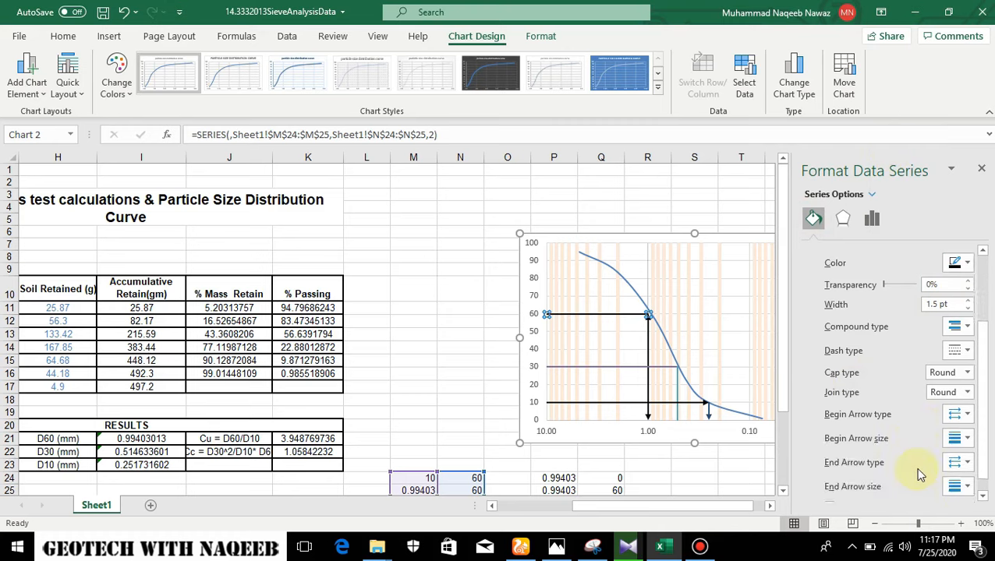
{"action": "left_click", "coordinate": [967, 440]}
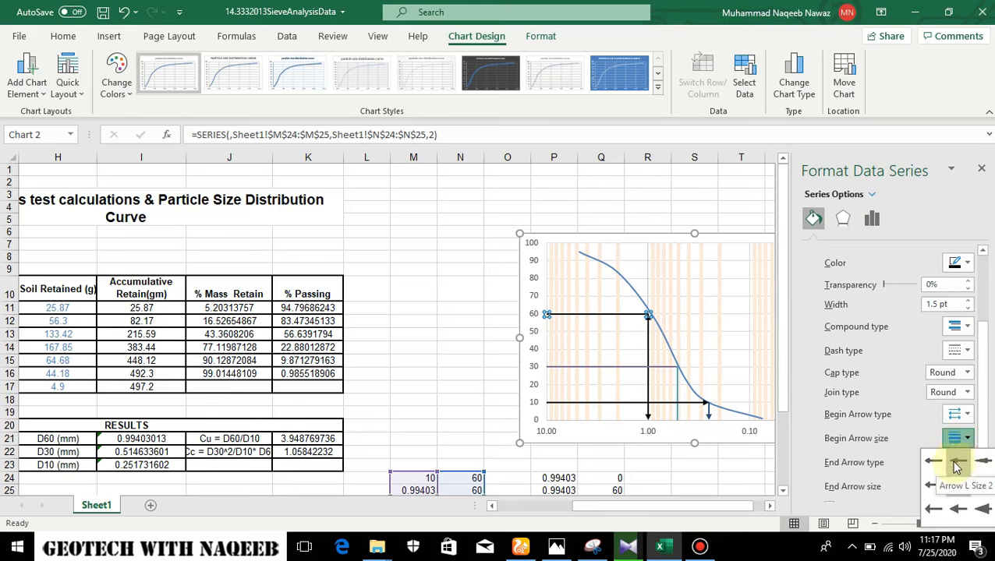
{"action": "left_click", "coordinate": [955, 465]}
{"action": "left_click", "coordinate": [958, 416]}
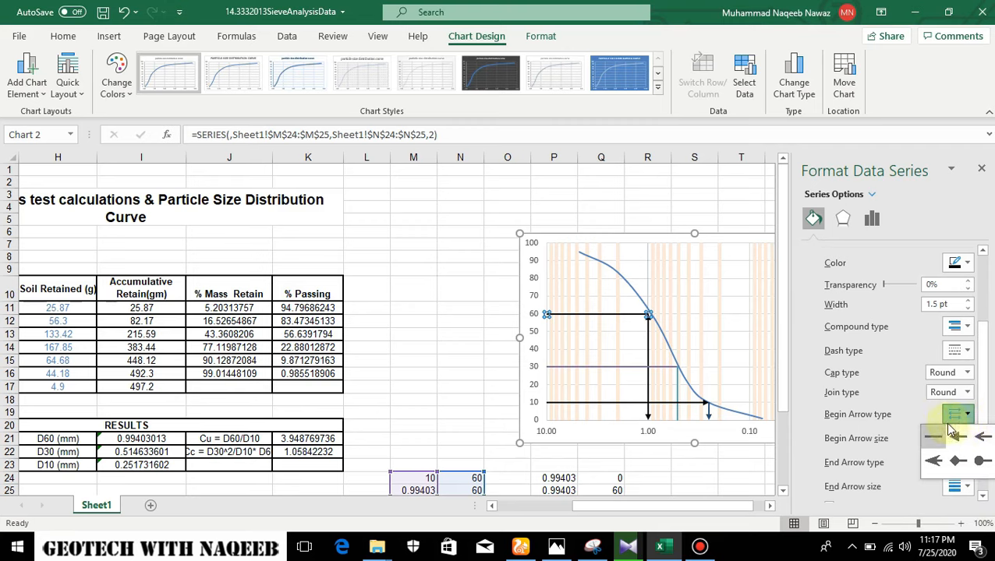
{"action": "left_click", "coordinate": [955, 433]}
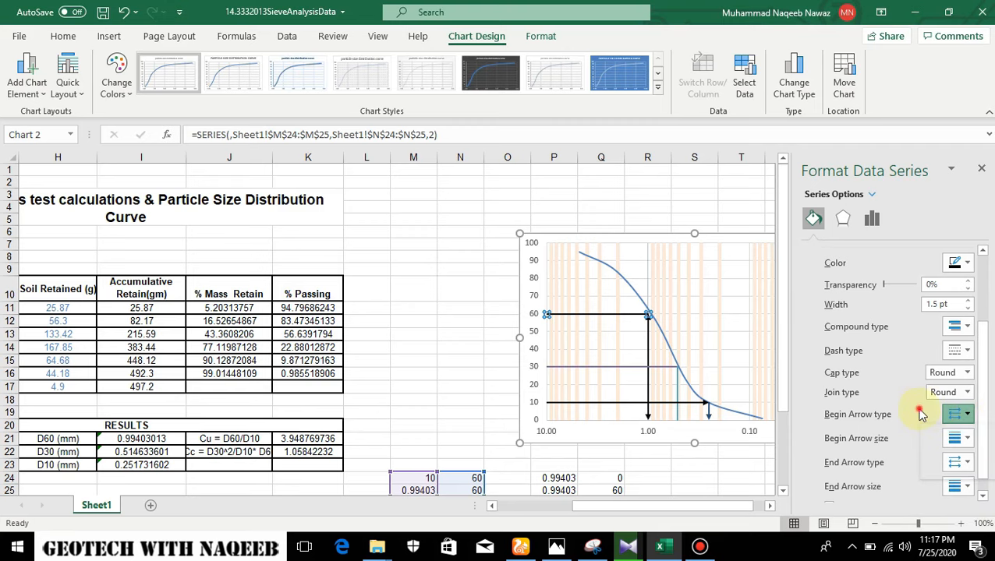
{"action": "left_click", "coordinate": [970, 466]}
{"action": "left_click", "coordinate": [953, 478]}
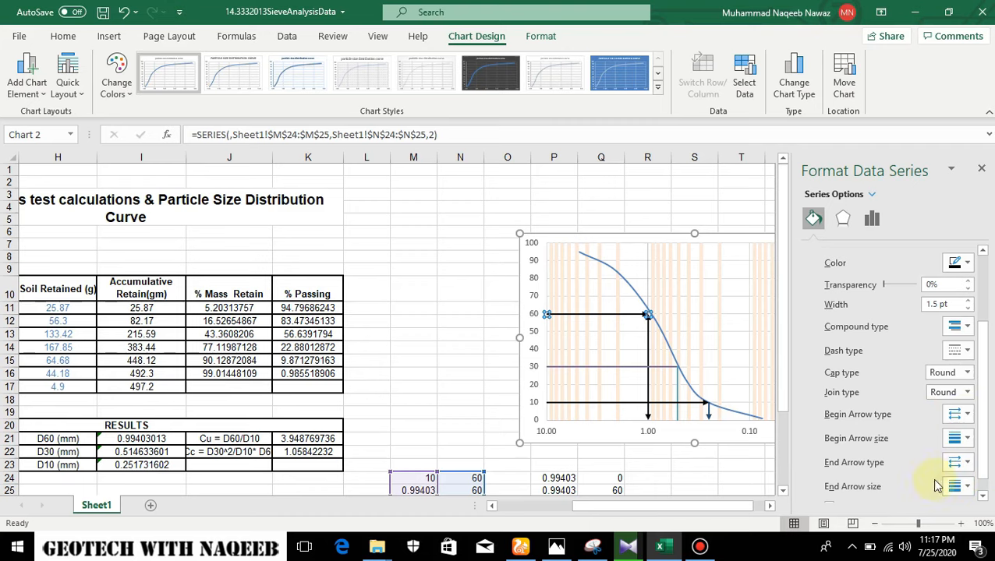
{"action": "left_click", "coordinate": [980, 168]}
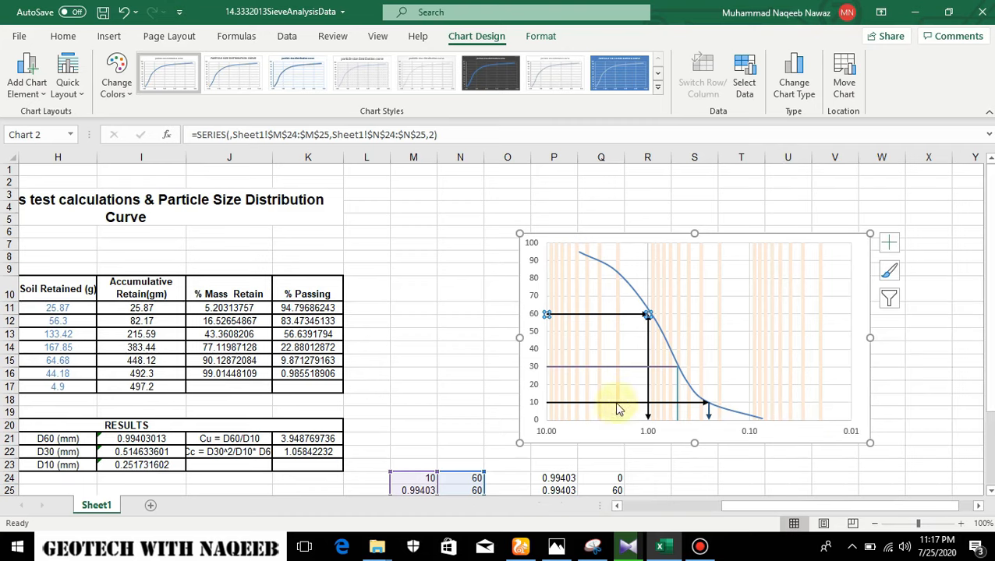
{"action": "left_click", "coordinate": [421, 321]}
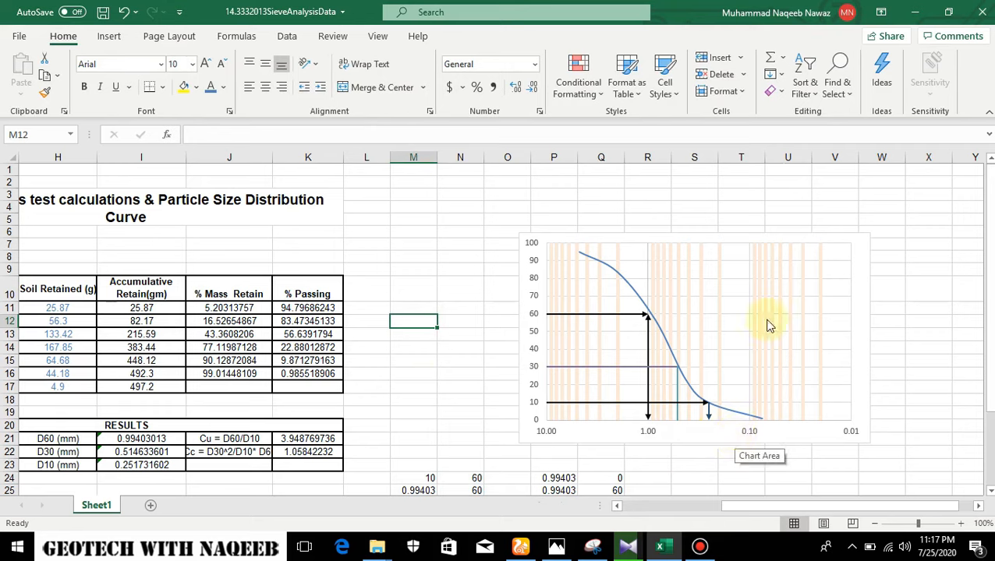
{"action": "left_click", "coordinate": [822, 256]}
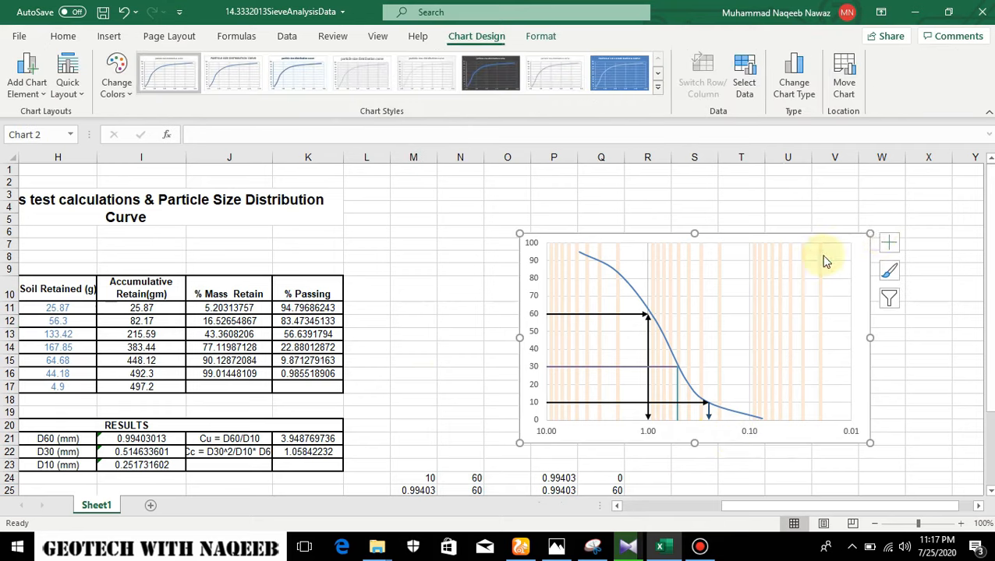
Step: Add axis titles to the particle size distribution chart and set the horizontal axis title to "Particle Dia (mm)"
{"action": "left_click", "coordinate": [889, 244]}
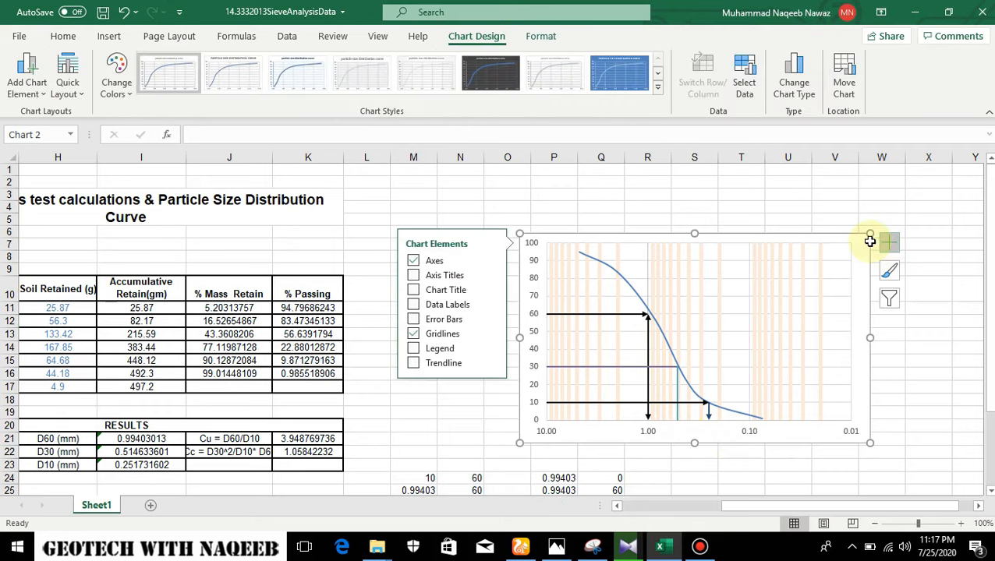
{"action": "left_click", "coordinate": [443, 276]}
{"action": "left_click", "coordinate": [696, 425]}
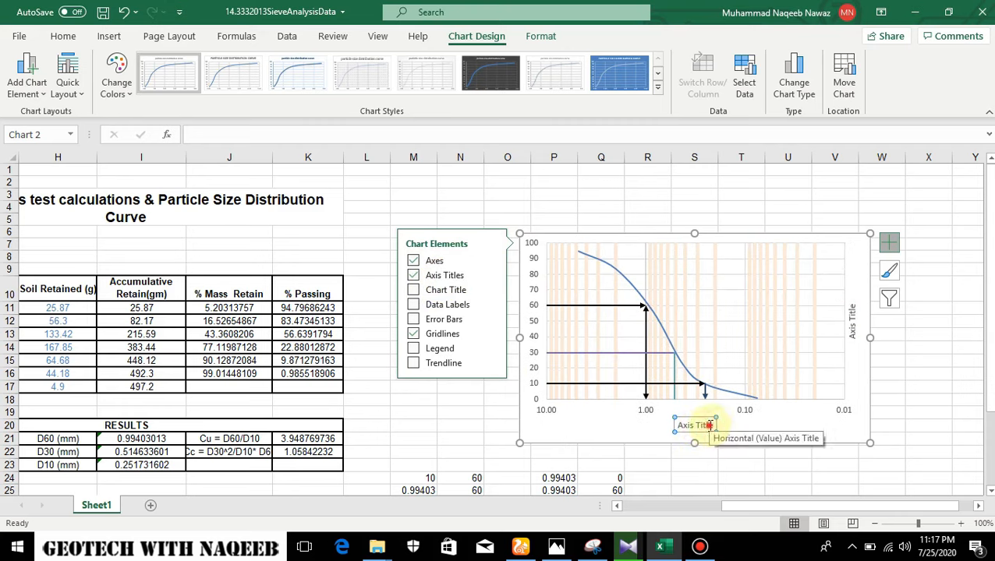
{"action": "left_click_drag", "start_coordinate": [710, 425], "coordinate": [675, 425]}
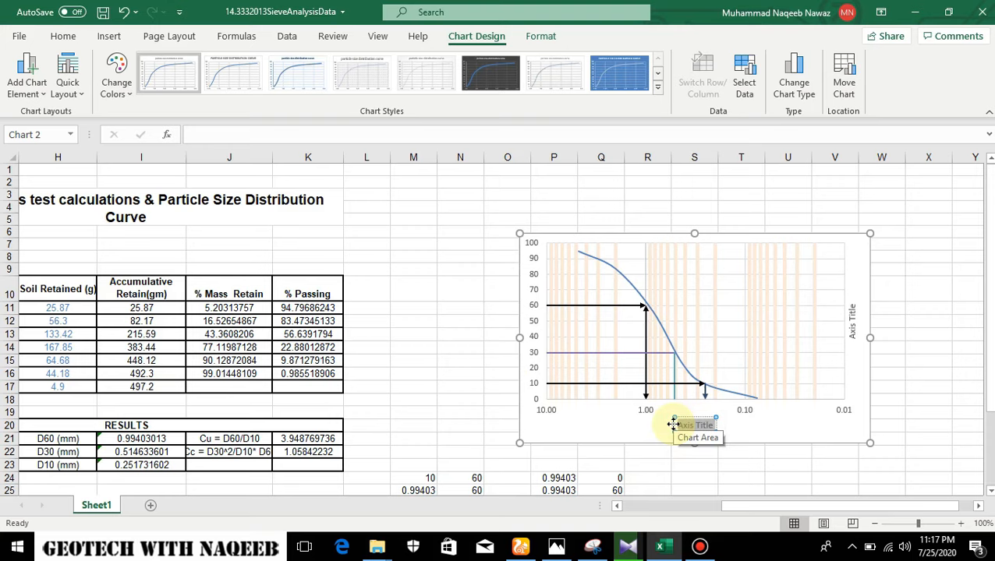
{"action": "type", "text": "Particle Dia (mm)"}
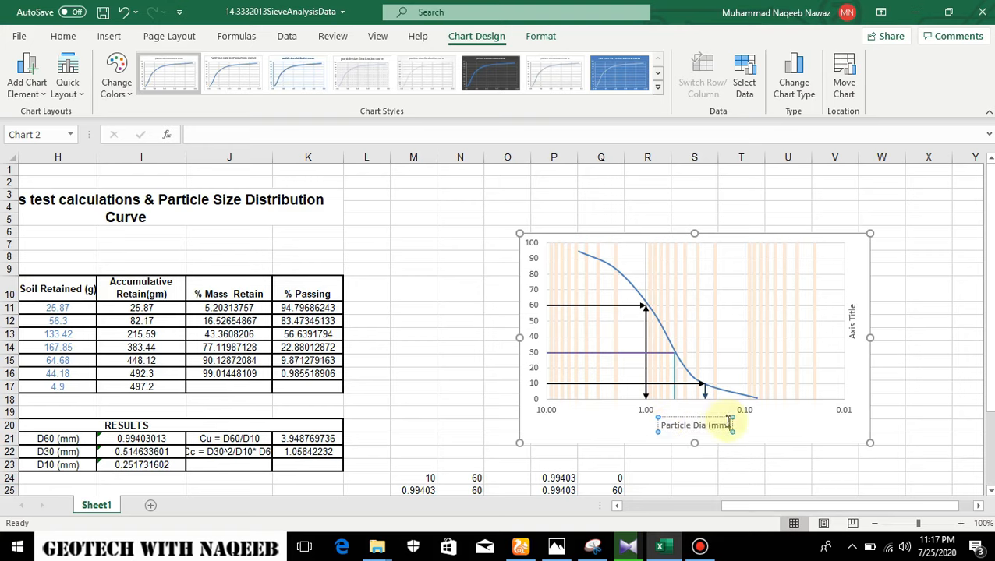
Step: Make the horizontal axis title bold and increase its font size to 11
{"action": "left_click_drag", "start_coordinate": [729, 425], "coordinate": [660, 424]}
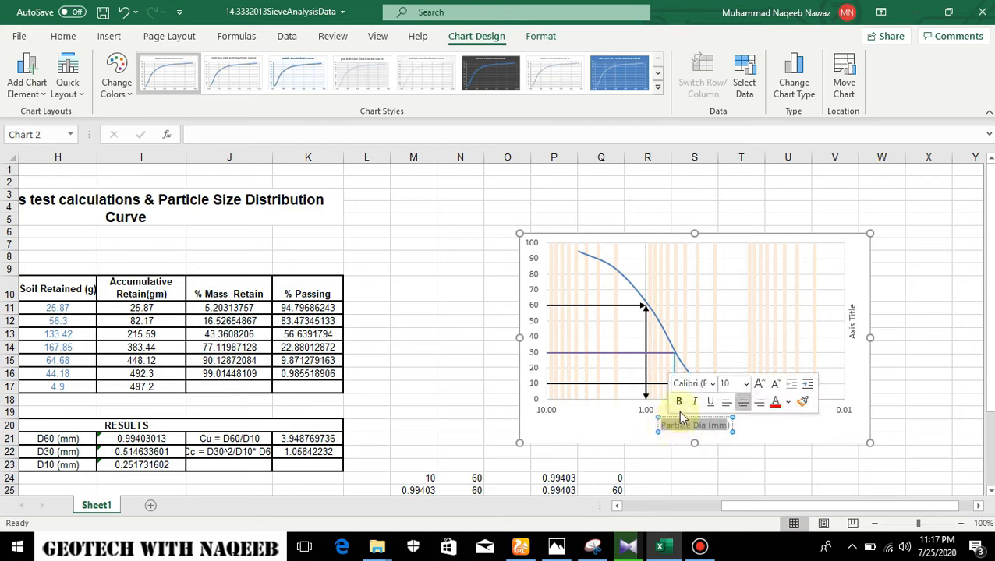
{"action": "left_click", "coordinate": [680, 404]}
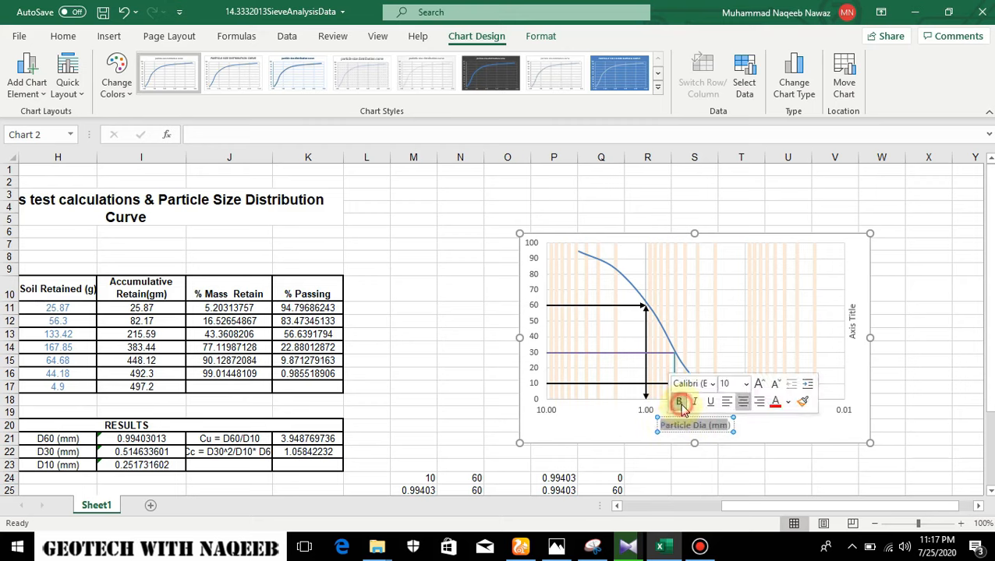
{"action": "left_click", "coordinate": [762, 384]}
{"action": "left_click", "coordinate": [761, 385]}
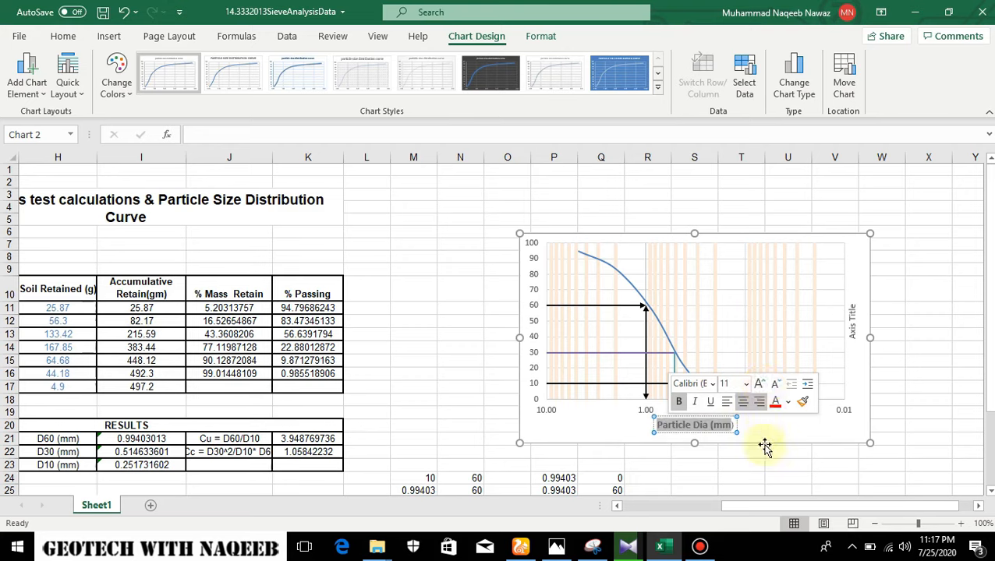
{"action": "left_click", "coordinate": [754, 464]}
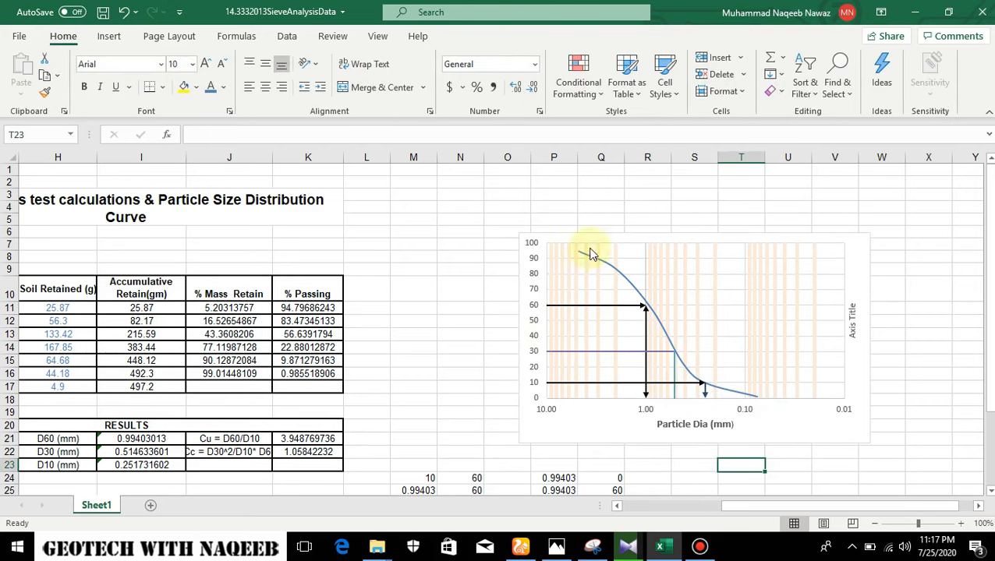
Step: Set the chart's vertical axis title to "%passing", make it bold and enlarge its font
{"action": "left_click", "coordinate": [850, 328]}
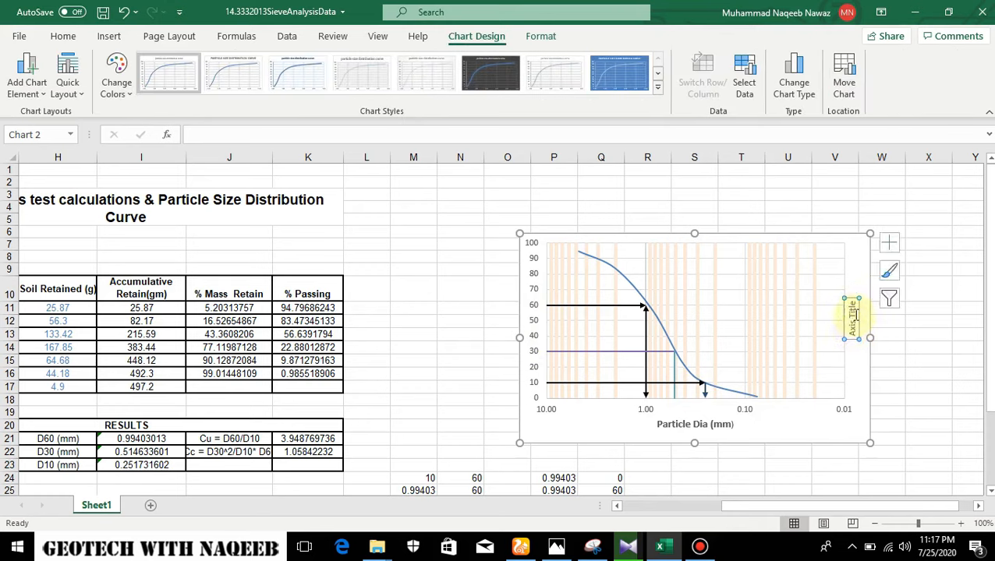
{"action": "left_click_drag", "start_coordinate": [853, 313], "coordinate": [856, 333]}
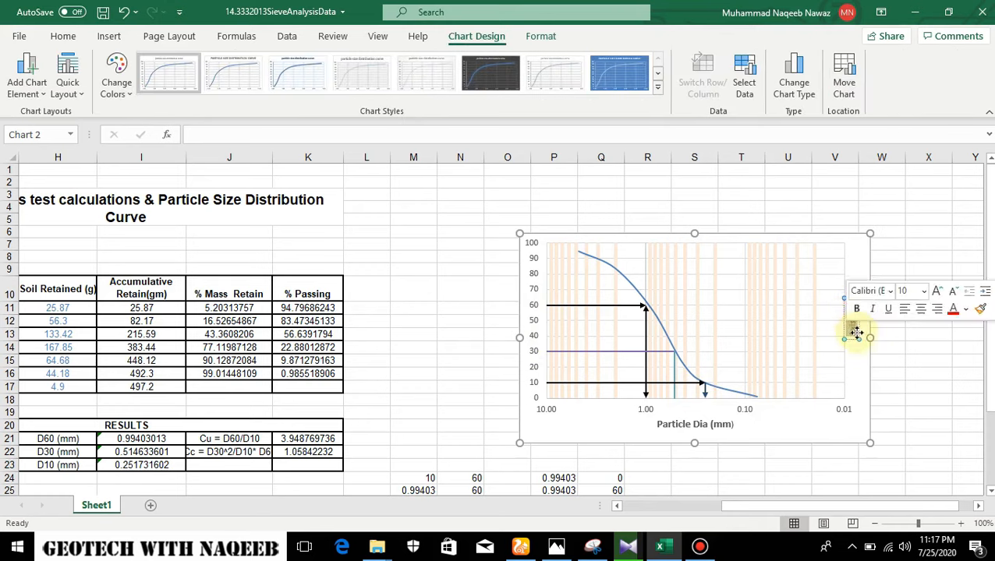
{"action": "type", "text": "%passing"}
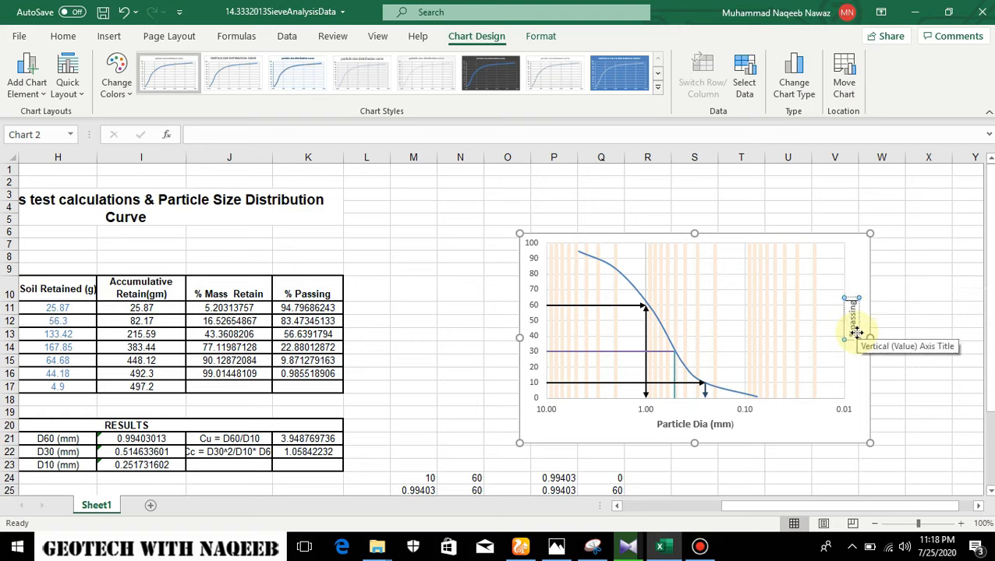
{"action": "left_click_drag", "start_coordinate": [853, 299], "coordinate": [855, 332]}
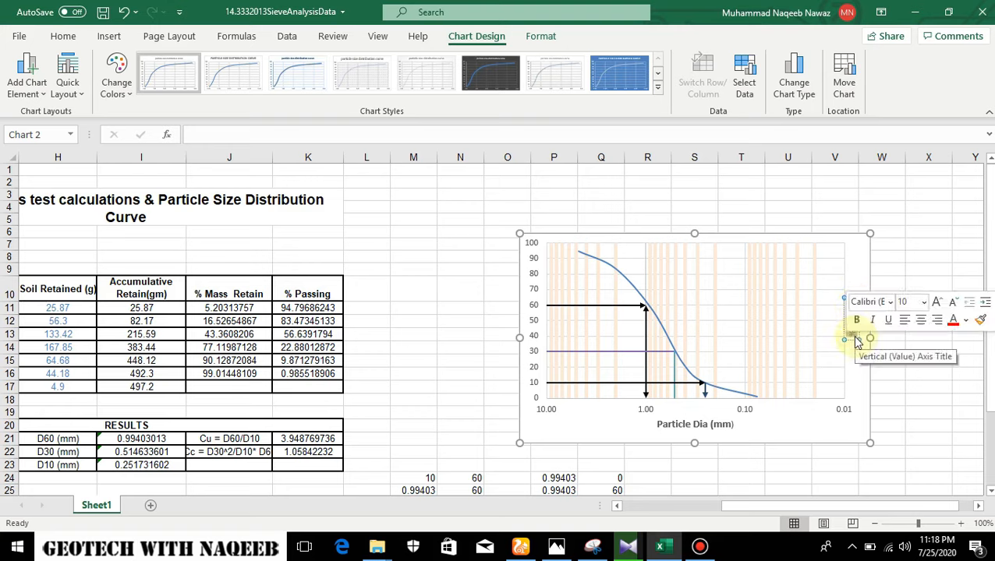
{"action": "left_click", "coordinate": [858, 320]}
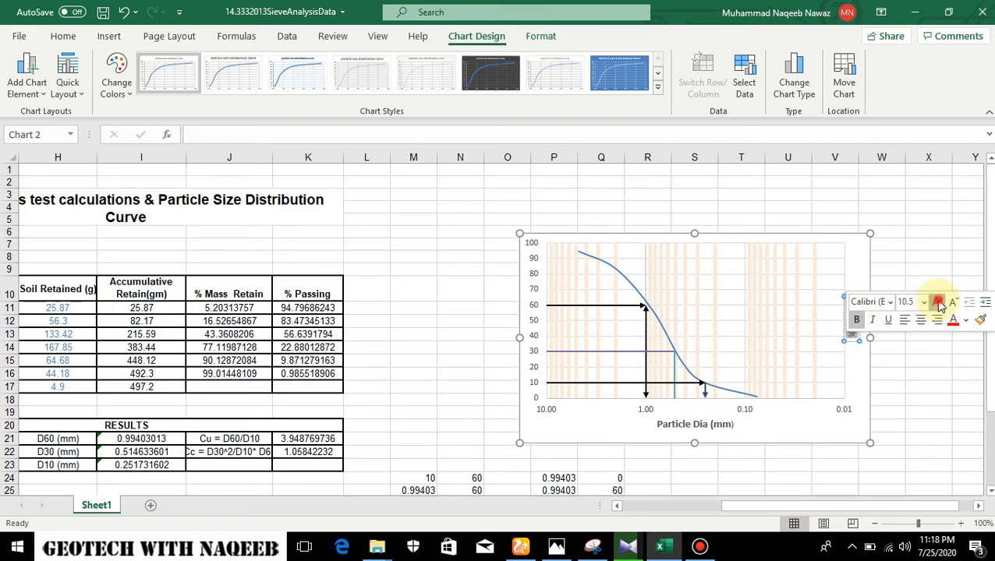
{"action": "left_click", "coordinate": [909, 390]}
{"action": "left_click", "coordinate": [906, 269]}
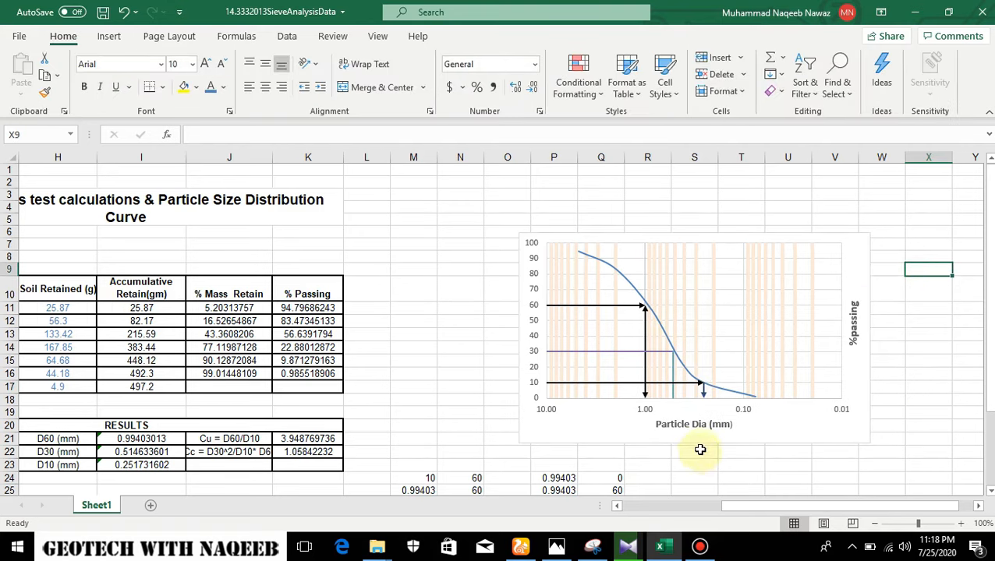
{"action": "scroll", "coordinate": [715, 442], "scroll_direction": "down", "scroll_amount": 4}
{"action": "scroll", "coordinate": [715, 442], "scroll_direction": "up", "scroll_amount": 2}
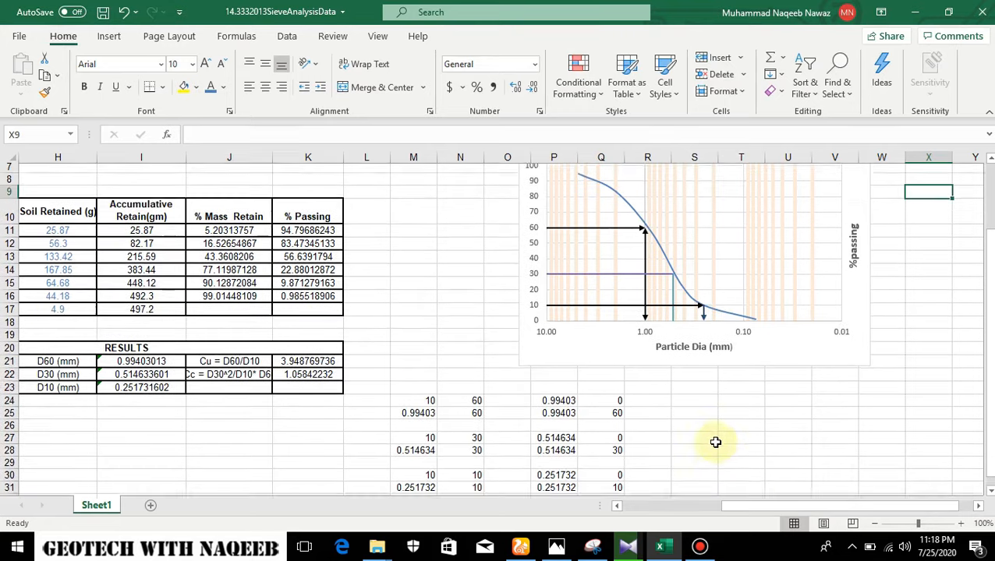
{"action": "scroll", "coordinate": [450, 477], "scroll_direction": "left", "scroll_amount": 4}
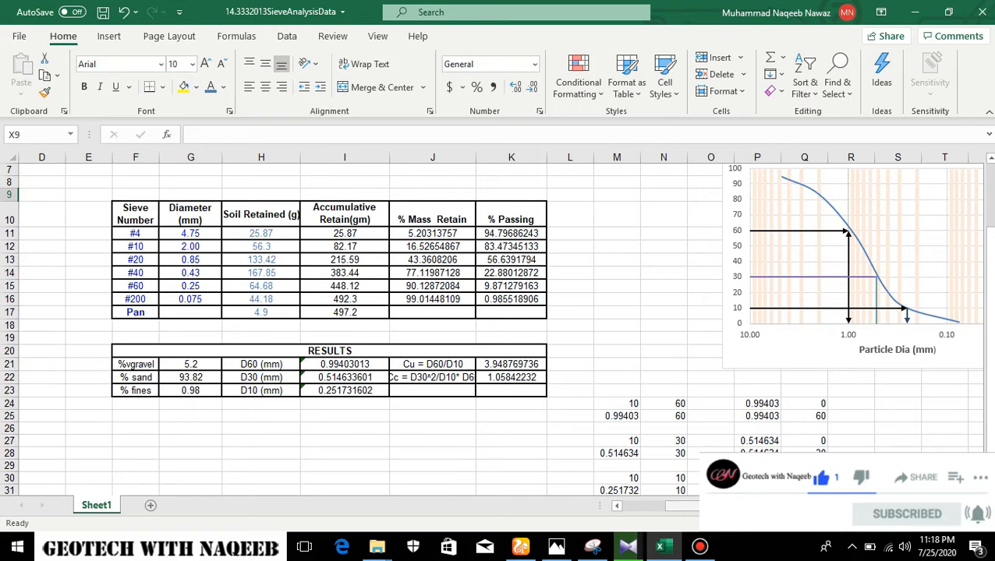
{"action": "scroll", "coordinate": [849, 467], "scroll_direction": "right", "scroll_amount": 3}
{"action": "scroll", "coordinate": [842, 436], "scroll_direction": "up", "scroll_amount": 2}
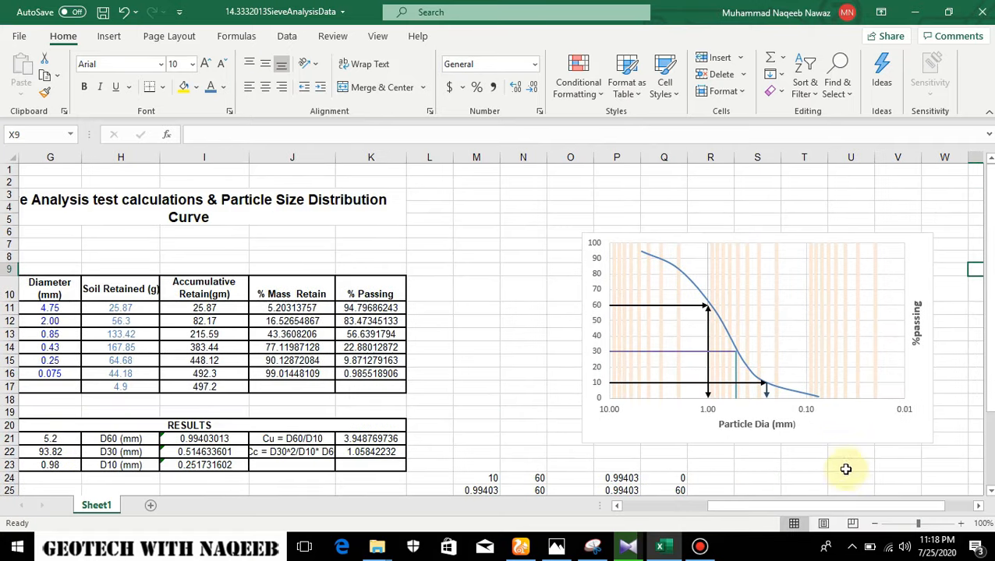